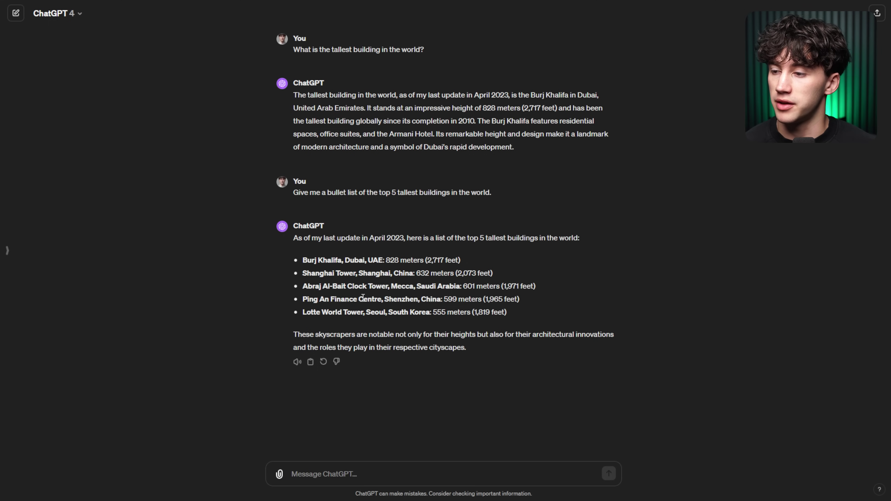
drag(301, 256, 552, 315)
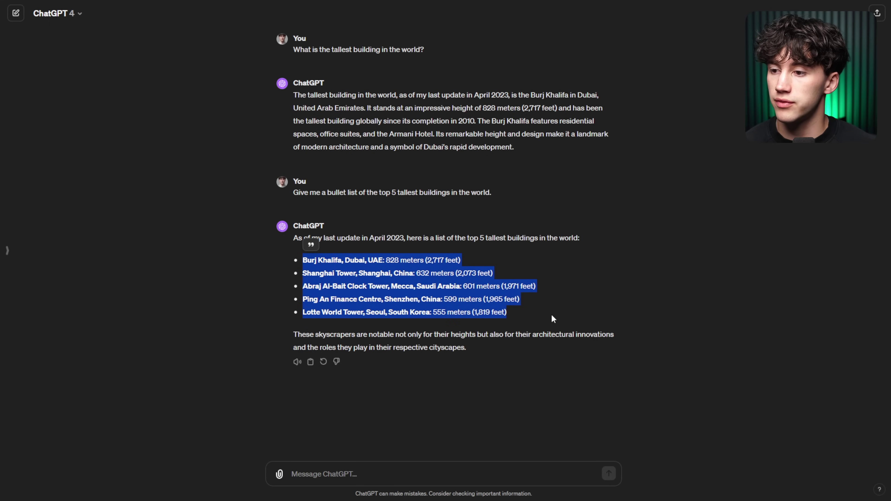
click(552, 315)
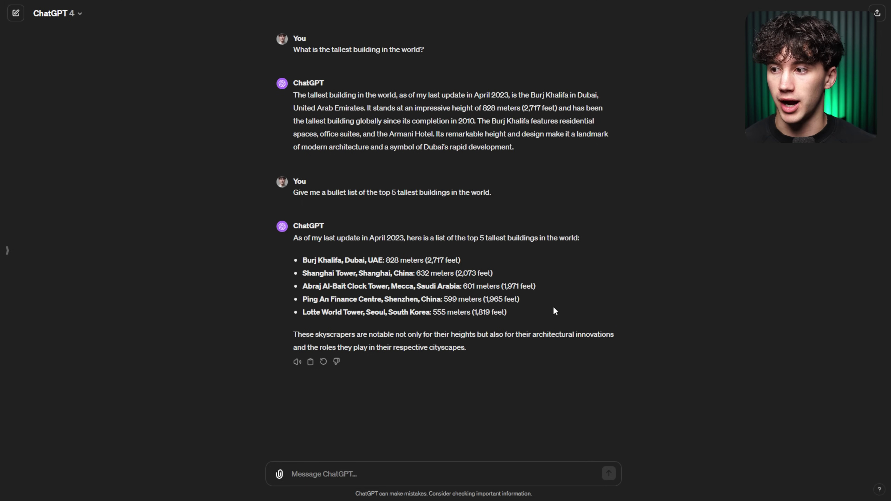
click(7, 252)
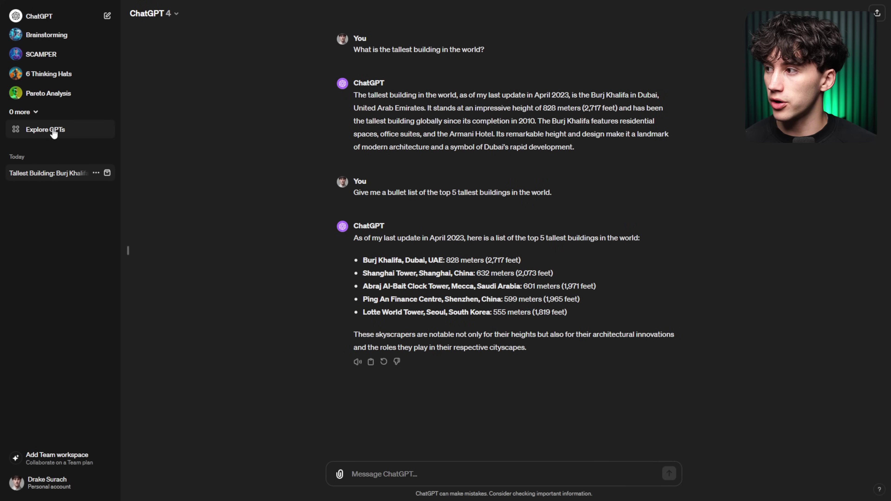
click(126, 253)
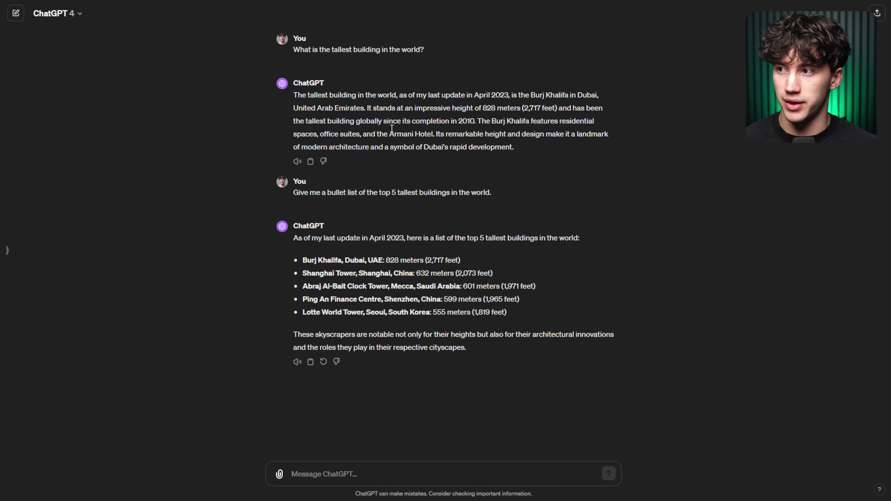
drag(294, 50, 432, 51)
click(437, 53)
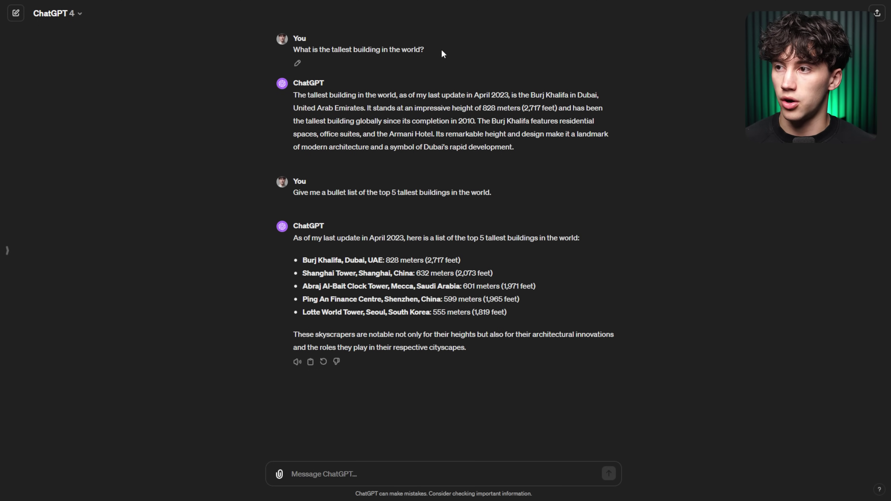
Send the follow-up question "How long did it take to build each of these?" in the tallest buildings chat
click(333, 470)
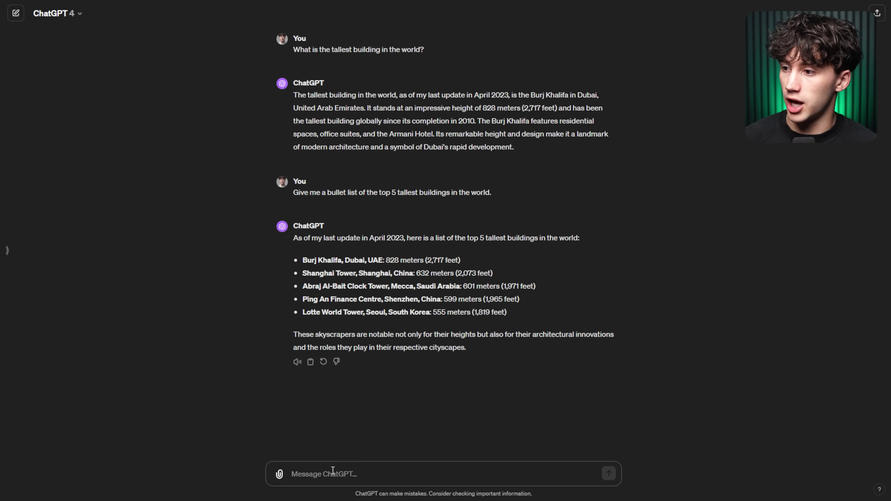
text(How long did it )
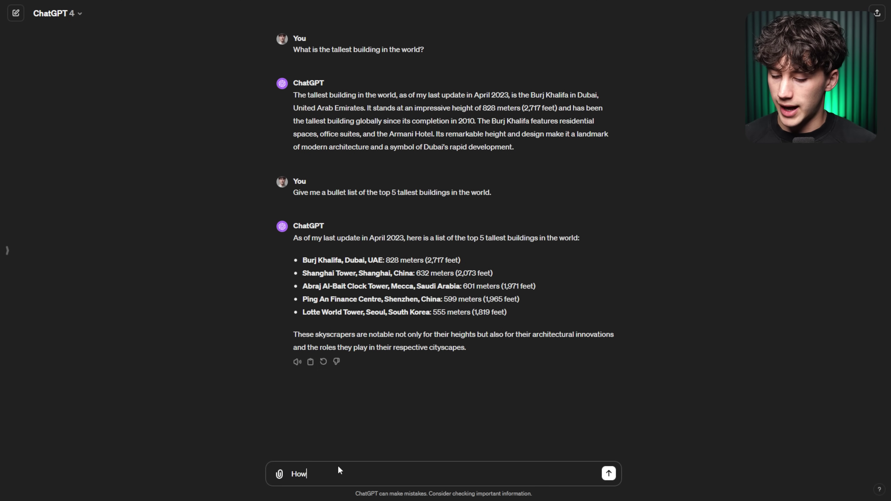
text(take)
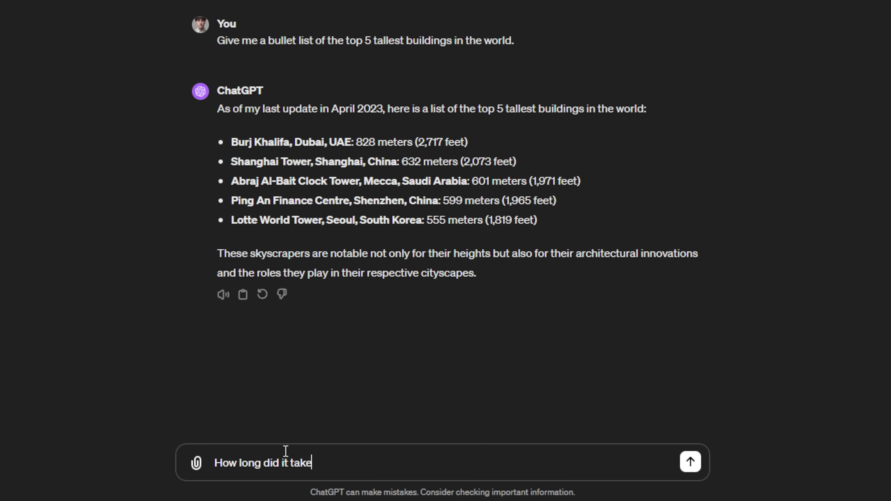
text( to build each of these?)
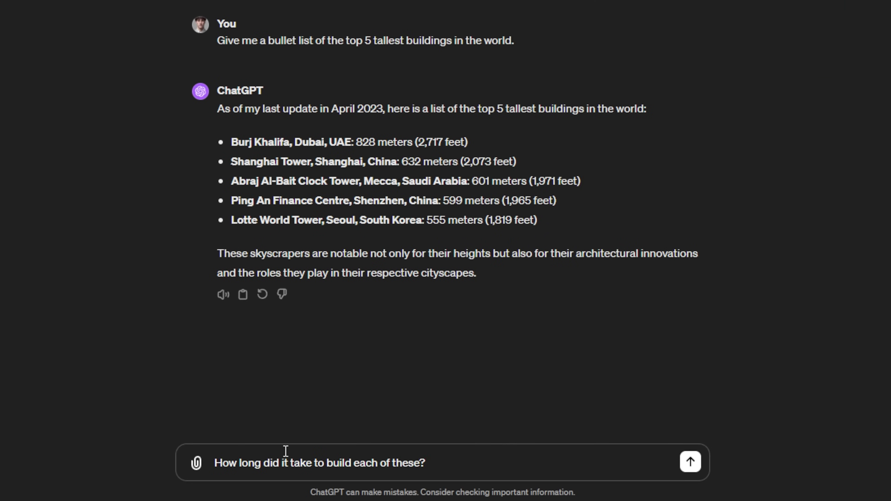
key(Return)
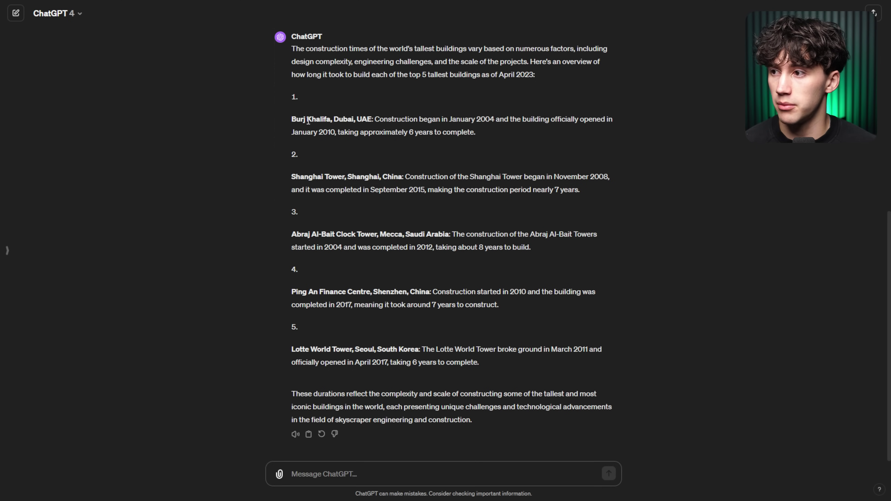
Examine the construction duration given for each of the five buildings in the latest answer
drag(292, 120, 327, 119)
click(418, 134)
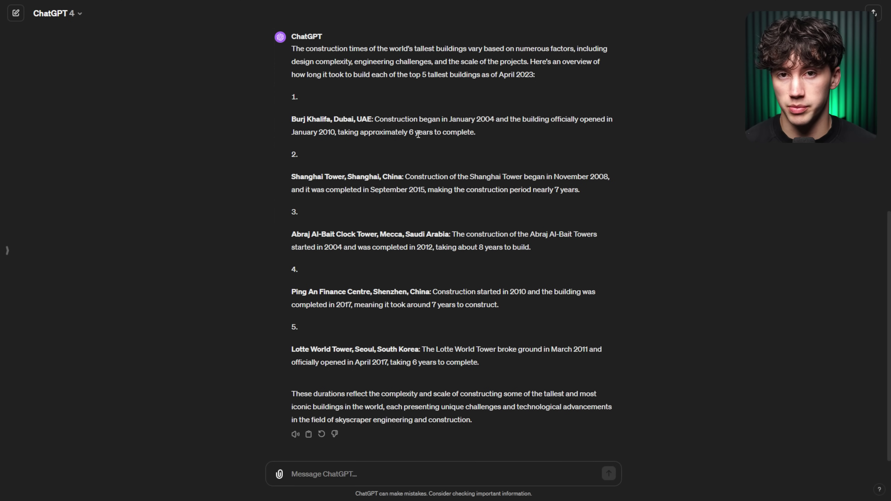
drag(406, 132, 474, 133)
click(479, 135)
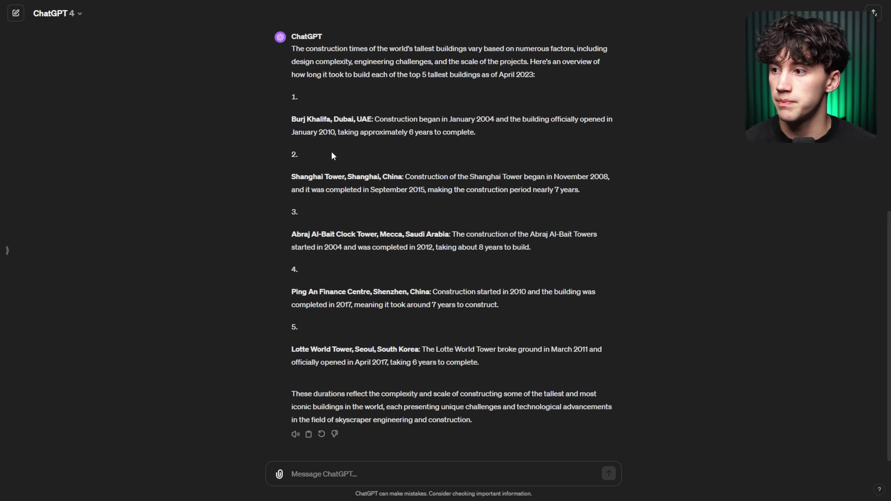
drag(554, 190, 581, 190)
click(532, 213)
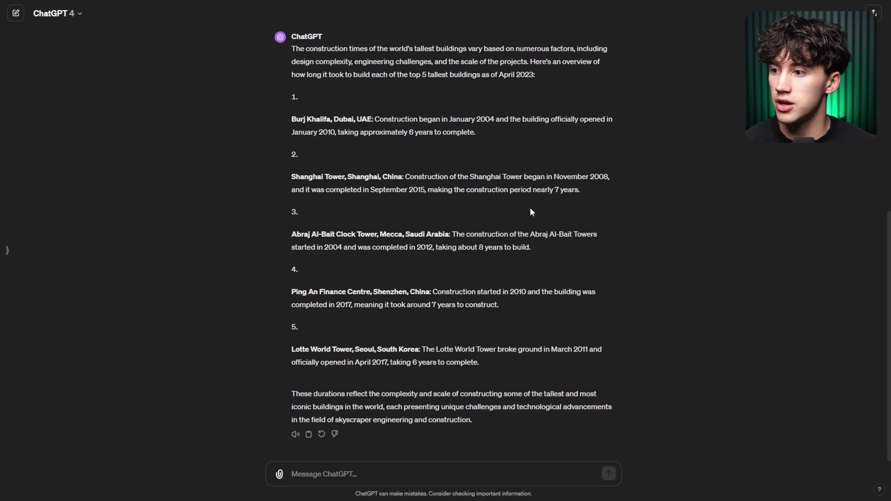
drag(479, 247, 531, 247)
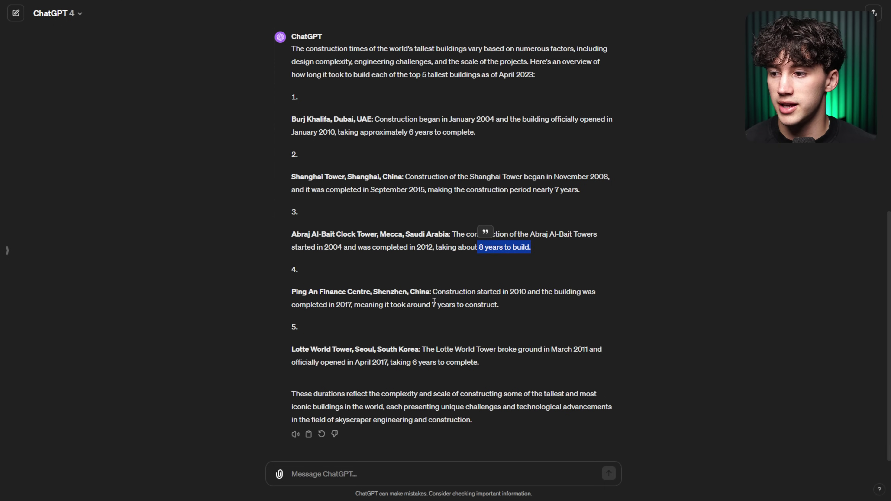
drag(432, 304, 499, 305)
drag(412, 362, 500, 361)
click(534, 357)
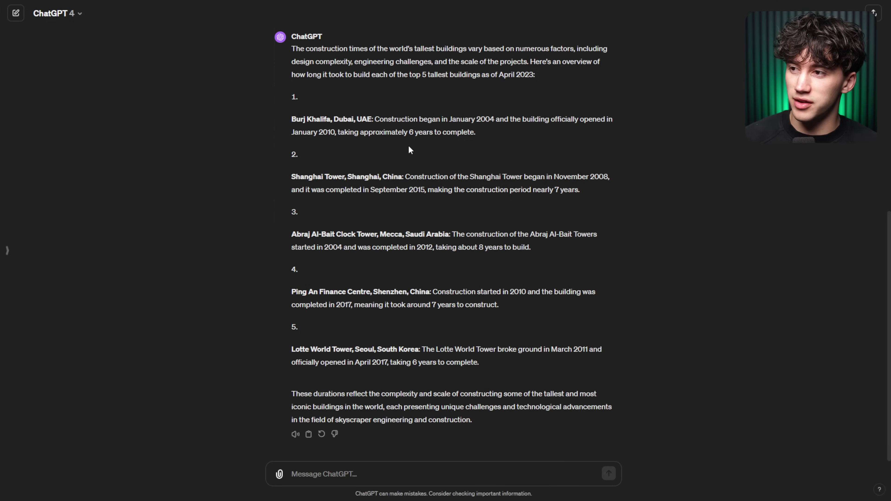
drag(296, 120, 333, 120)
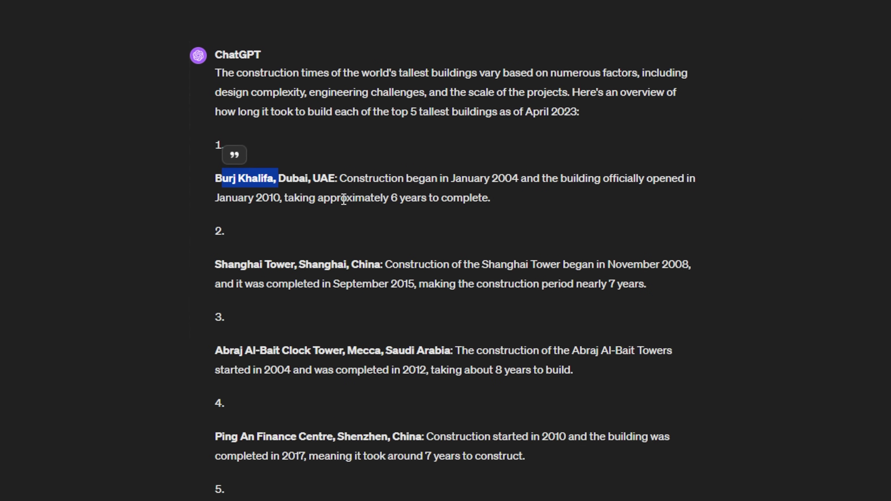
drag(398, 199, 500, 207)
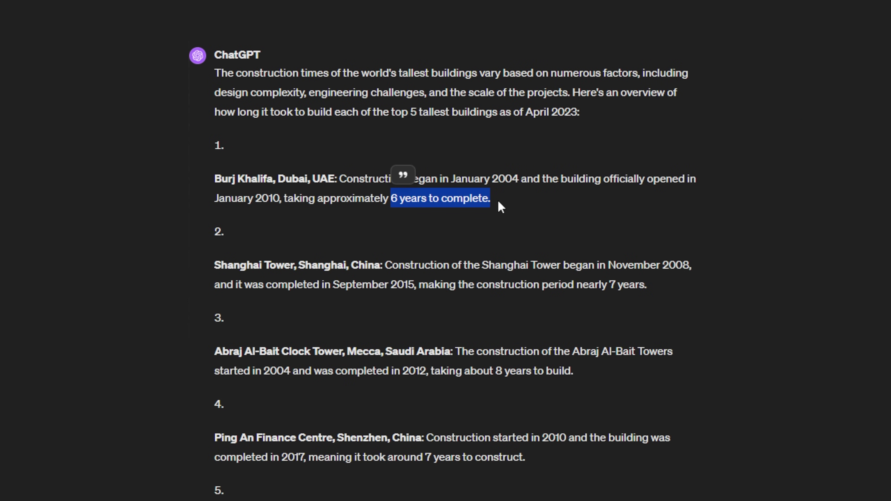
click(502, 205)
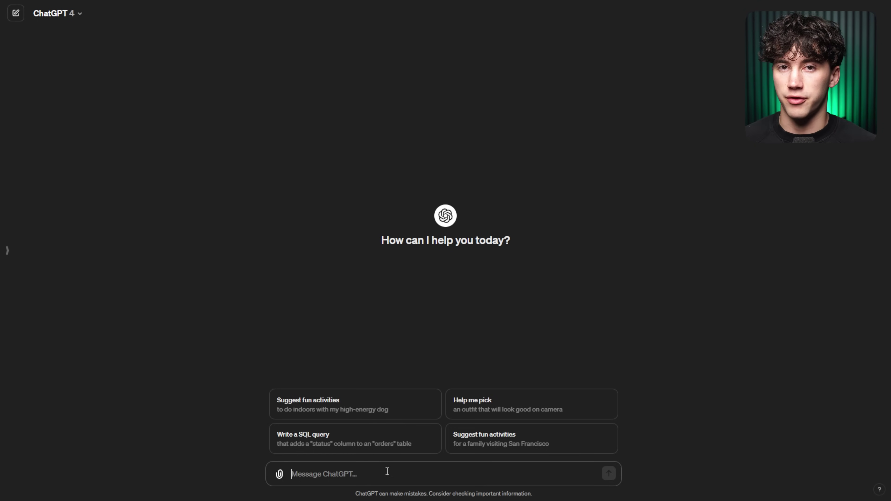
Send the prompt "Give me a list of 5 most popular dog breeds" in the new chat
click(387, 472)
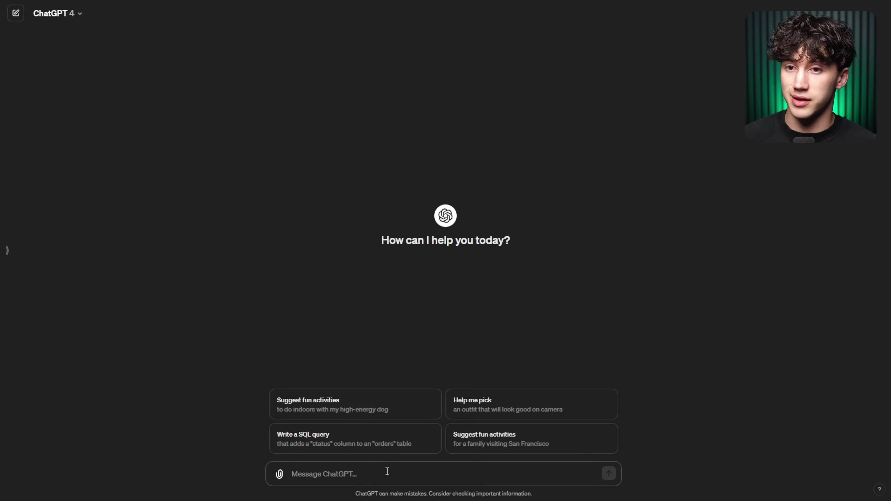
text(Give me a list of 5 )
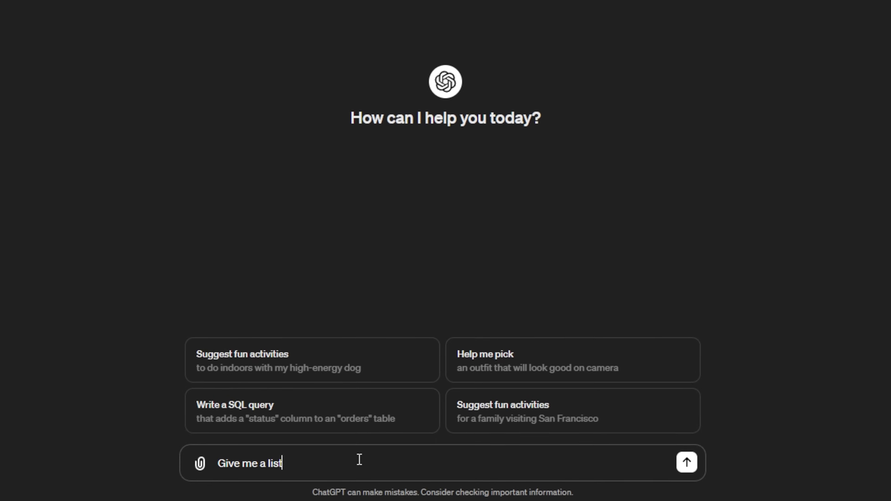
text(most popular )
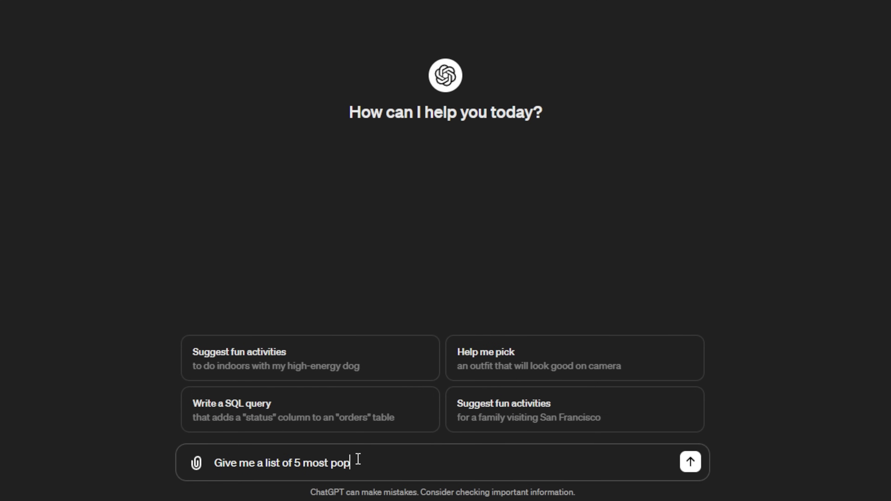
text(dog breeds)
key(Return)
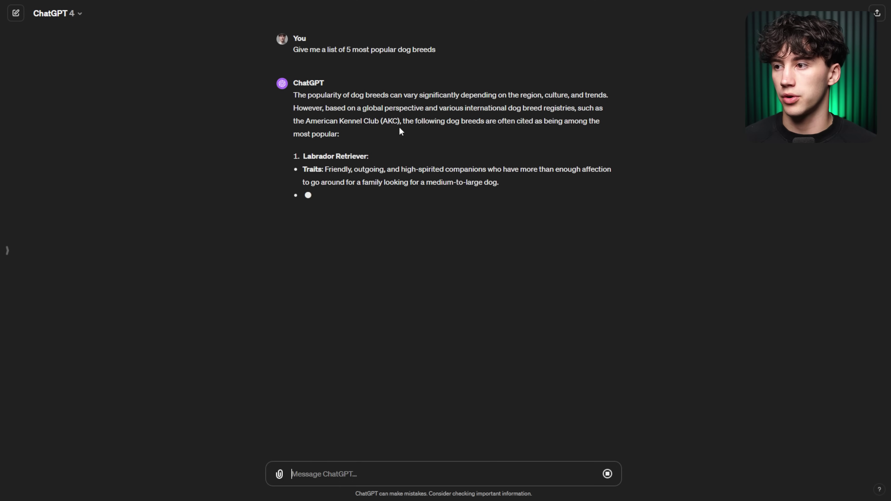
Review the dog breed answer, checking its cited registry, the breed names, and the traits and popularity reasons
drag(306, 121, 375, 118)
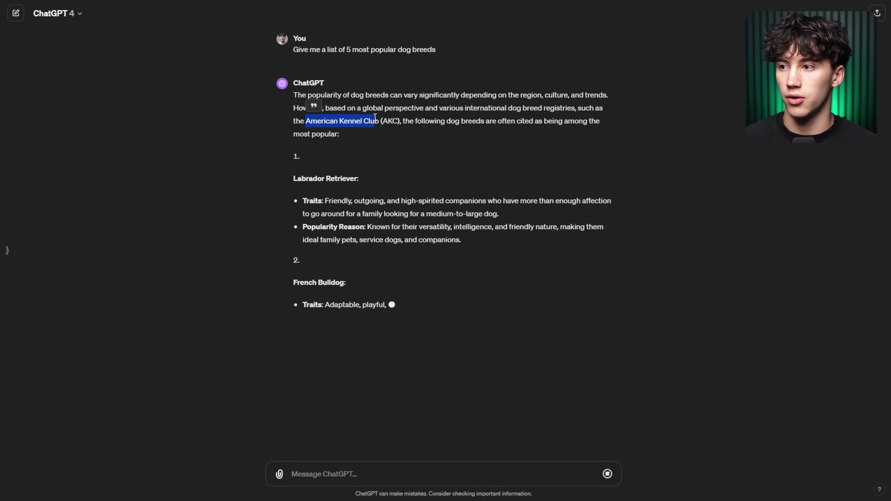
click(408, 122)
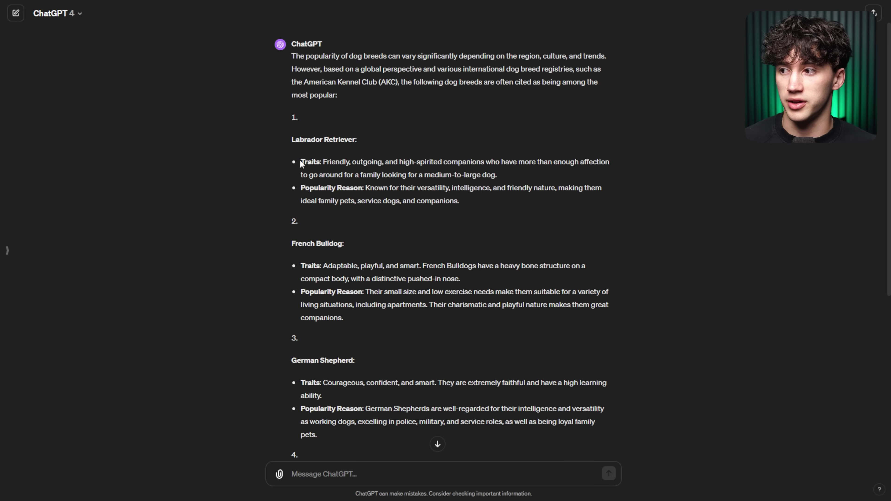
drag(301, 161, 362, 190)
click(397, 197)
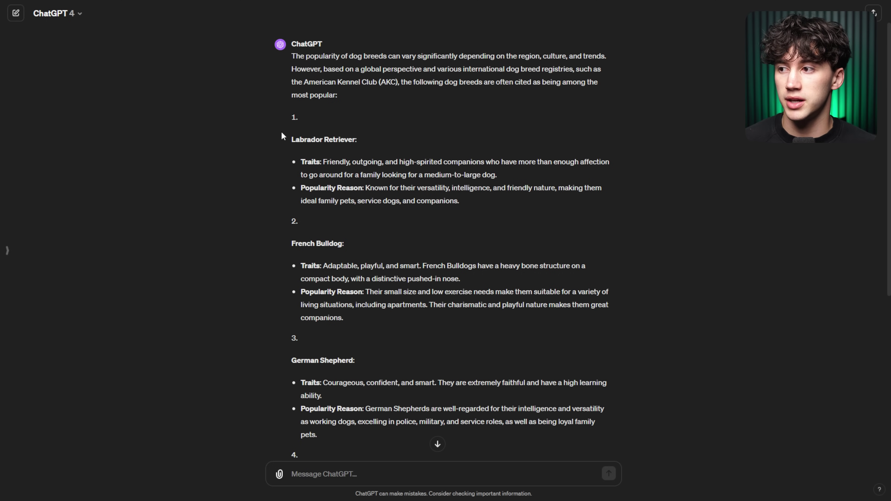
drag(291, 139, 363, 140)
click(403, 142)
scroll(400, 142, down, 6)
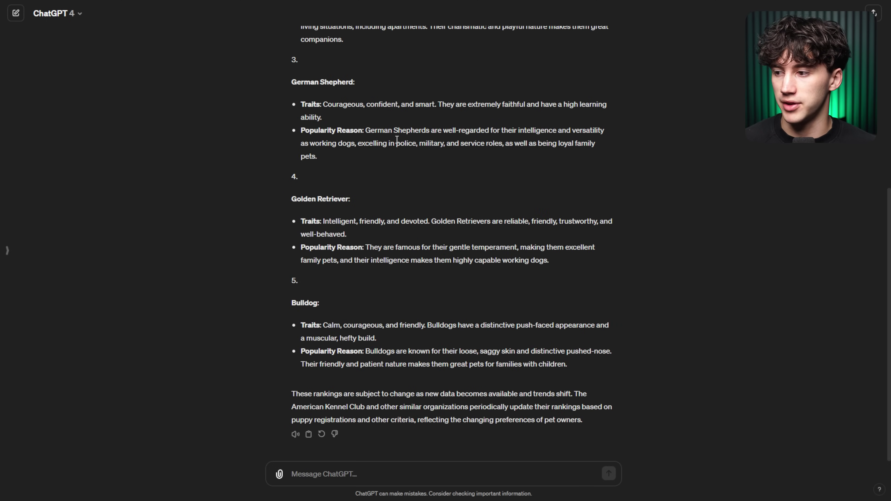
scroll(473, 279, up, 6)
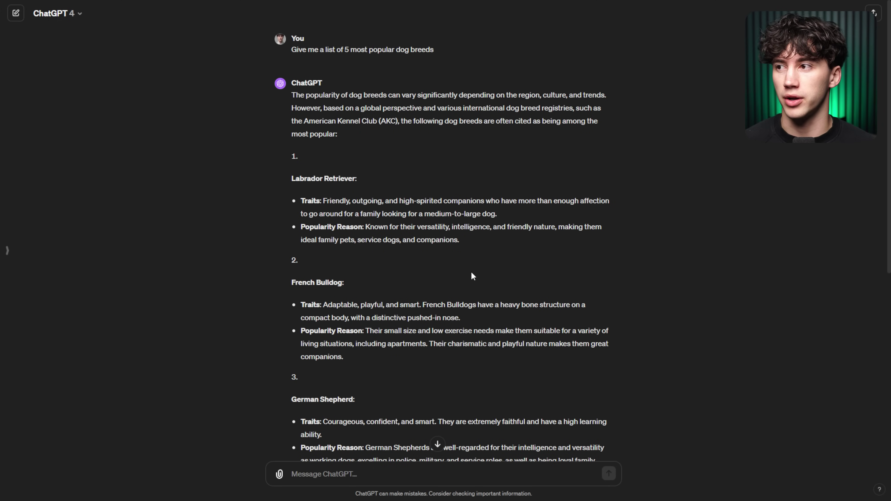
Edit the dog breed prompt to ask for a "table" instead of a "list" and resubmit it
mouse_move(325, 50)
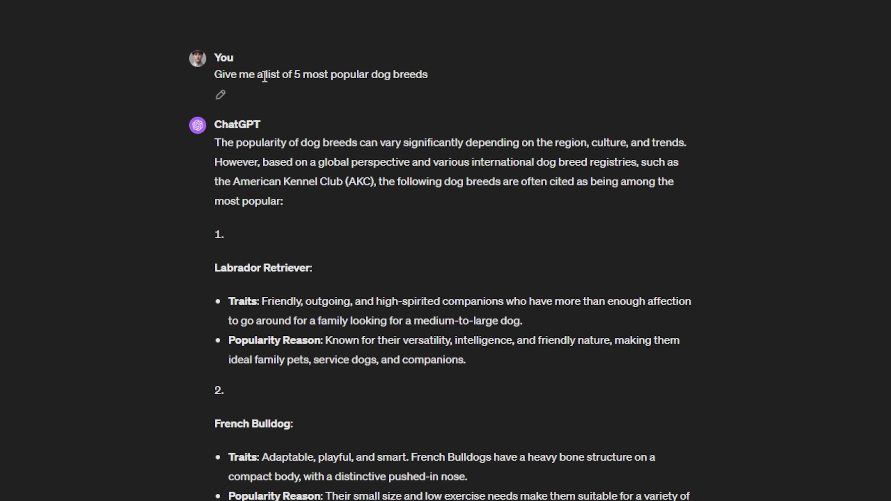
drag(265, 76, 448, 81)
click(269, 73)
double_click(277, 75)
click(326, 75)
click(222, 101)
double_click(281, 74)
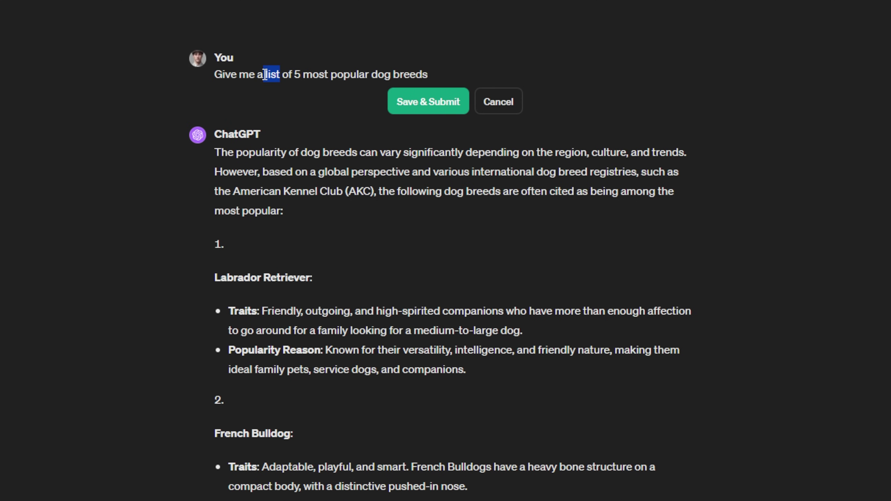
text(table)
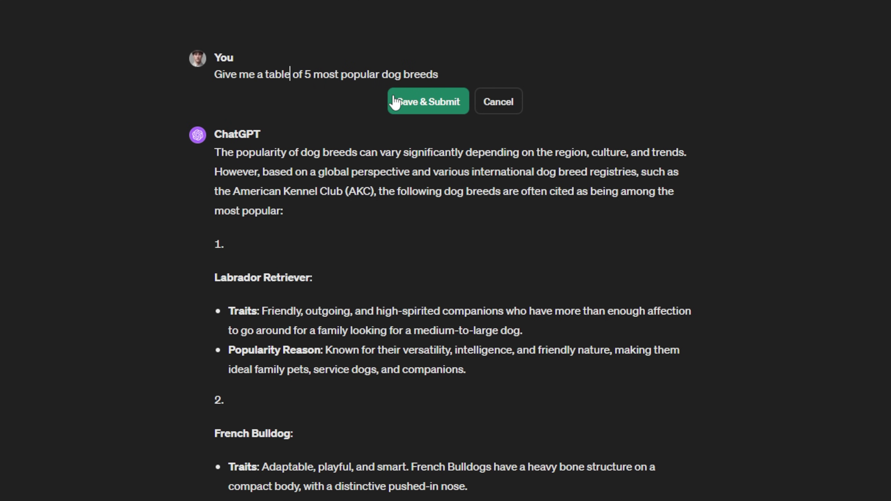
click(434, 99)
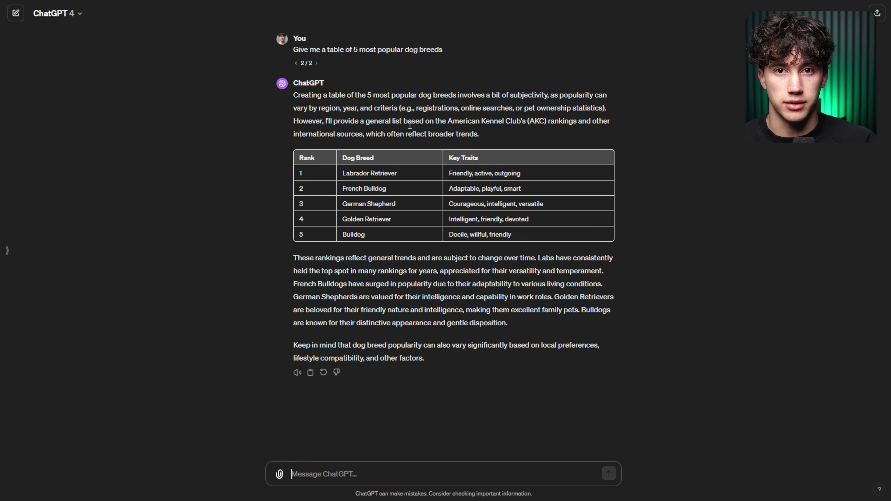
key(Up)
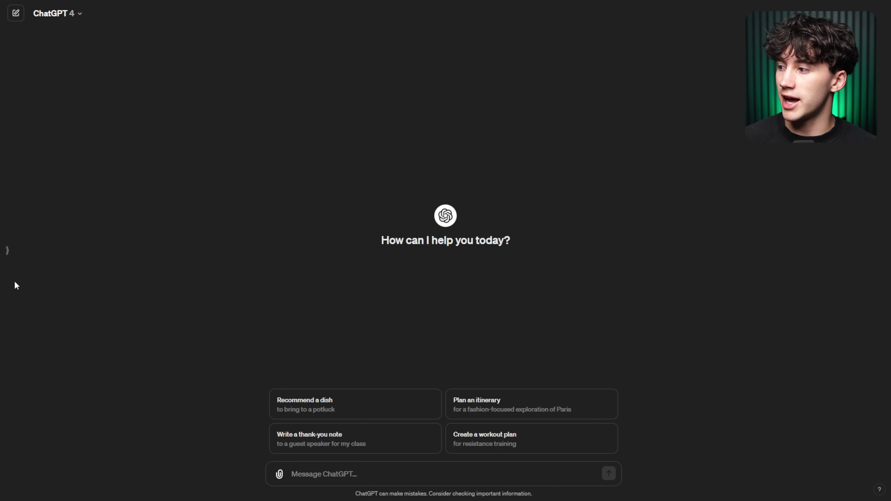
Reopen the earlier Tallest Building chat from the conversation history and go back to its first question
click(7, 251)
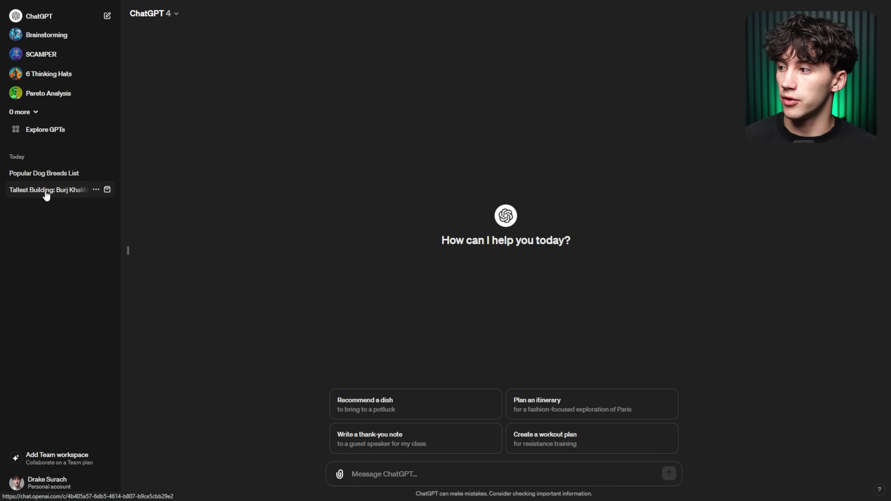
click(45, 193)
scroll(435, 266, up, 10)
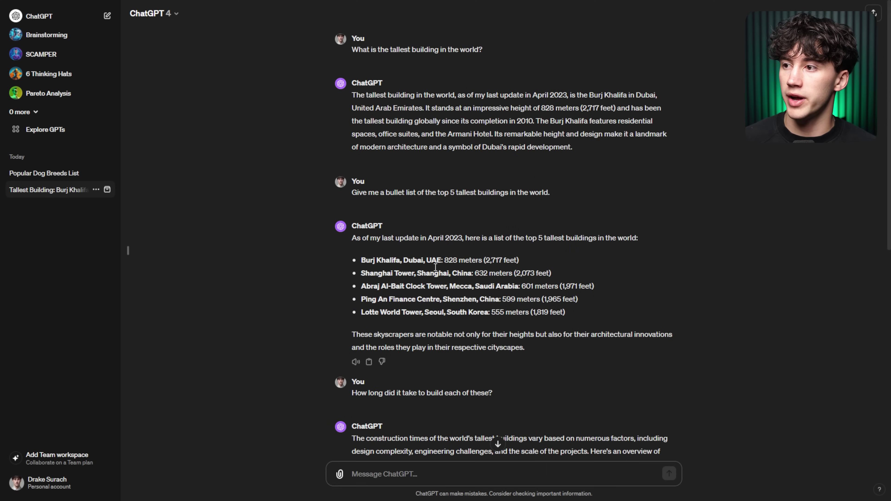
drag(359, 49, 497, 45)
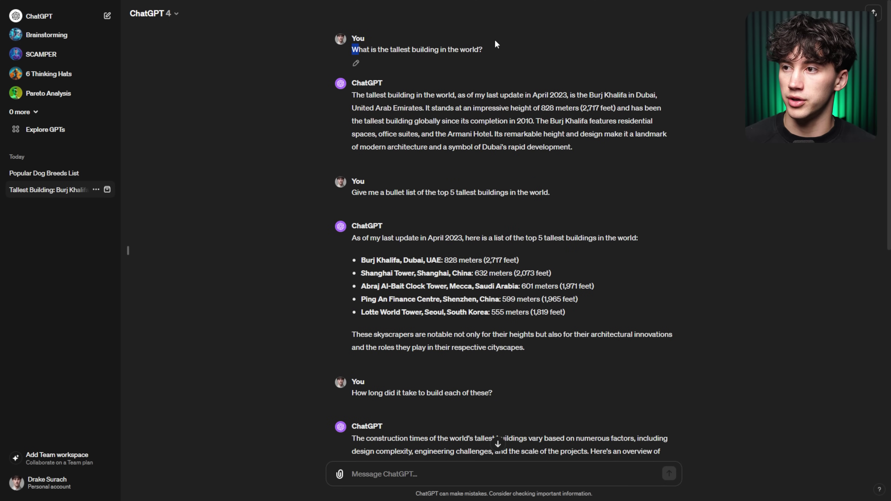
Review the Tallest Building chat from its first question through the construction-time answer, ready to continue at the message box
click(529, 55)
scroll(490, 219, down, 3)
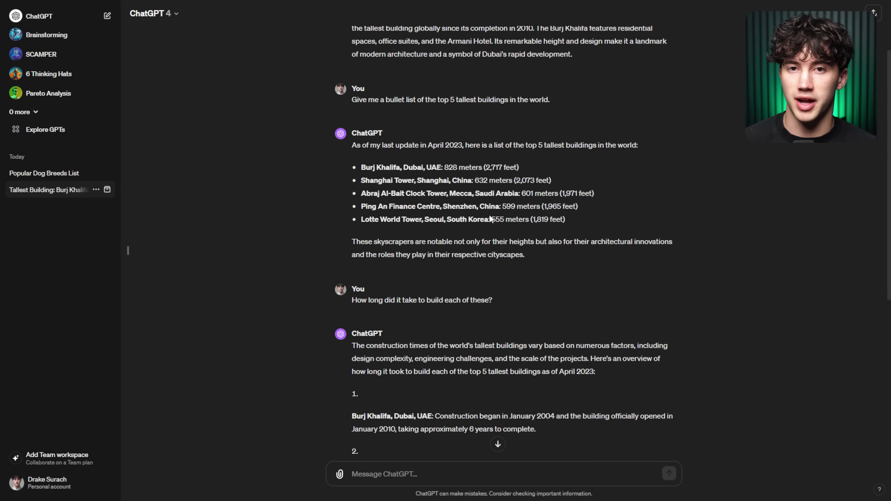
scroll(491, 218, down, 2)
scroll(491, 216, up, 5)
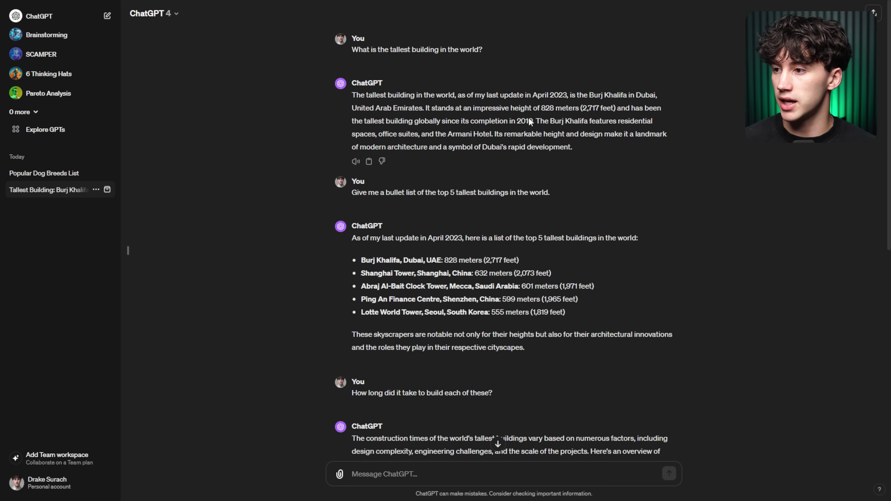
scroll(530, 121, down, 12)
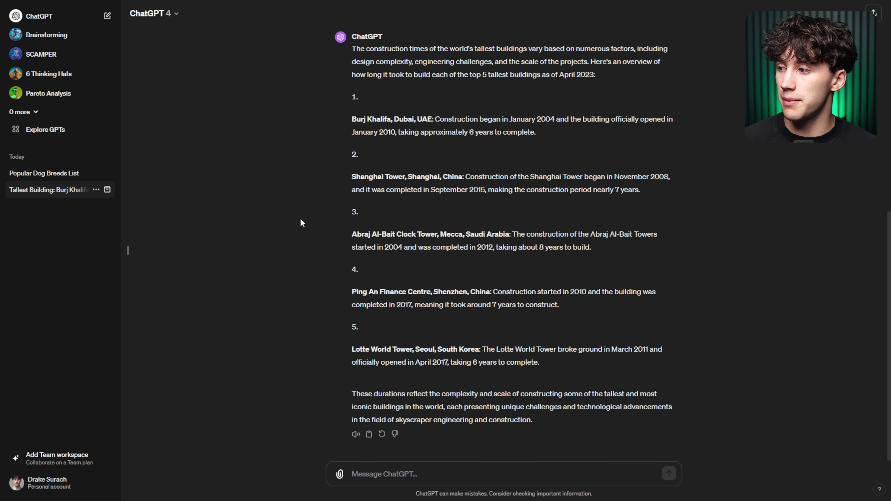
click(407, 471)
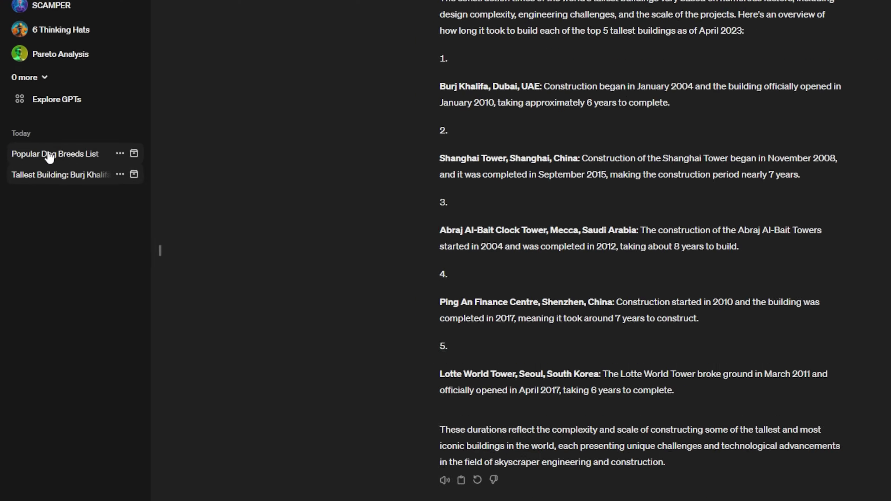
Reopen the Popular Dog Breeds List chat from the conversation history and look through its prompt and breed answer
click(49, 154)
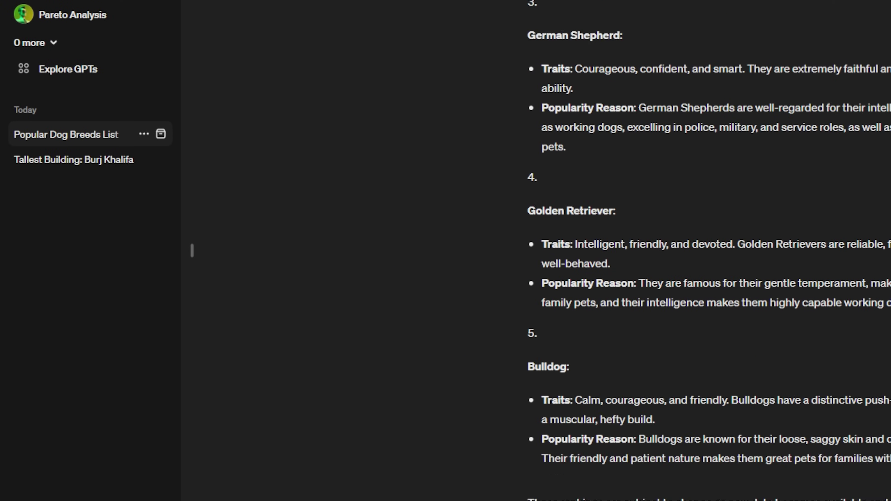
scroll(574, 44, up, 10)
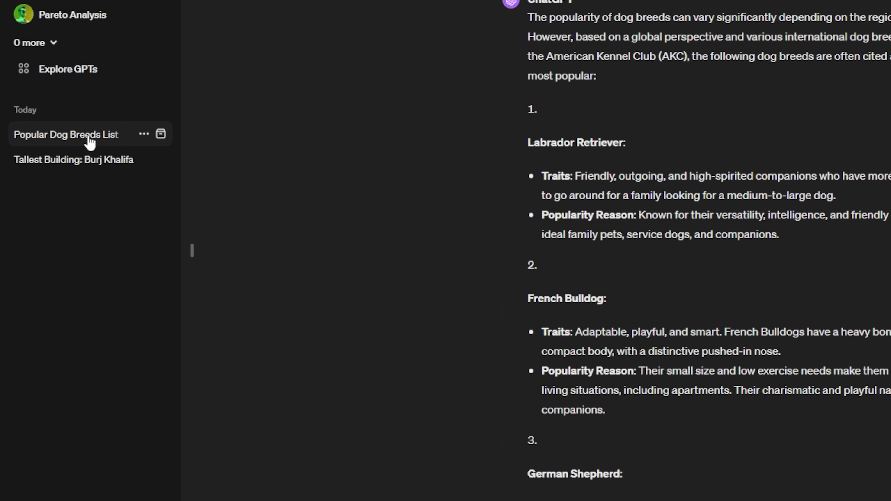
scroll(621, 262, down, 7)
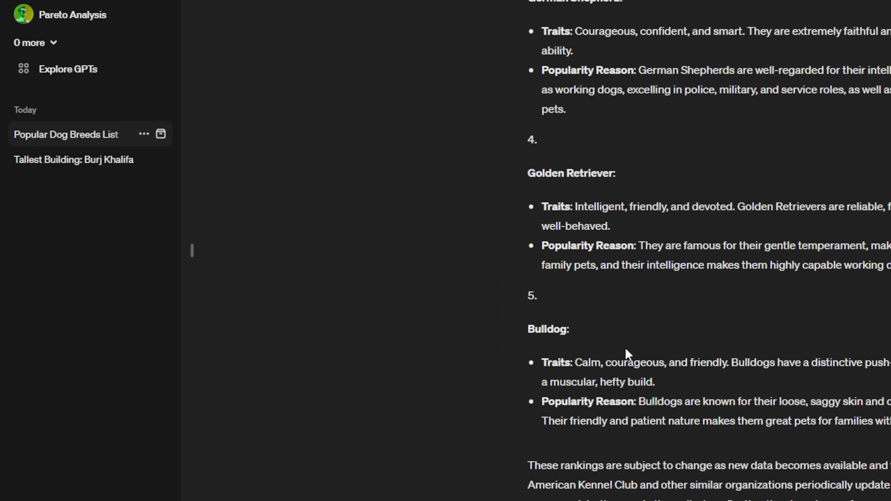
scroll(624, 351, up, 7)
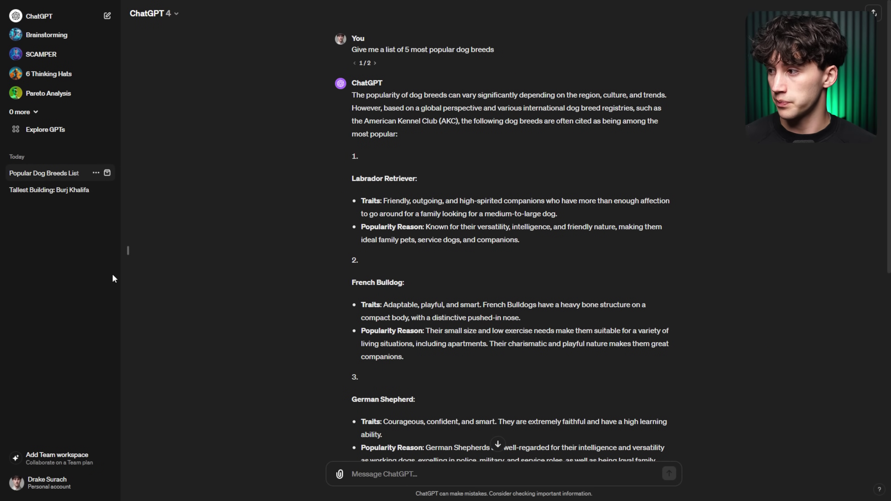
Rename the Popular Dog Breeds List chat to "01 DOG BREEDS" and view its remaining chat options without choosing one
click(96, 174)
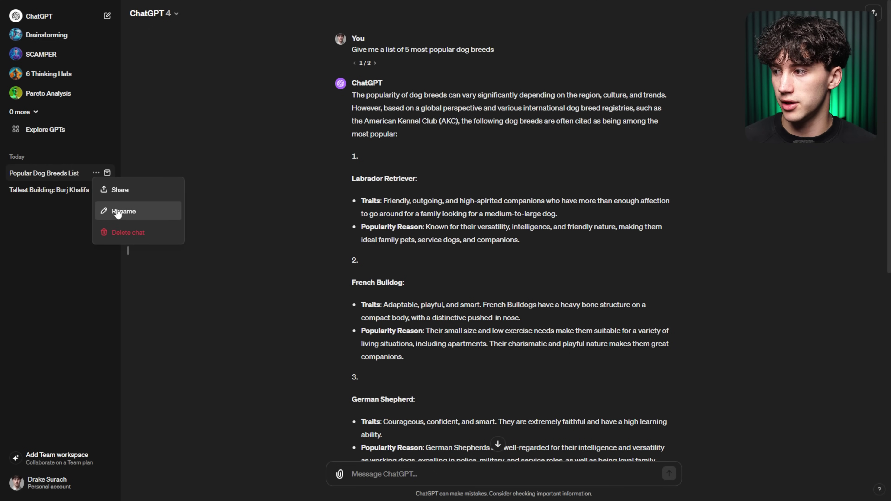
click(157, 218)
key(BackSpace)
key(BackSpace)
key(BackSpace)
key(BackSpace)
key(BackSpace)
key(BackSpace)
key(BackSpace)
key(BackSpace)
key(BackSpace)
key(BackSpace)
key(BackSpace)
key(BackSpace)
key(BackSpace)
key(BackSpace)
key(BackSpace)
key(BackSpace)
key(BackSpace)
key(BackSpace)
key(BackSpace)
key(BackSpace)
key(BackSpace)
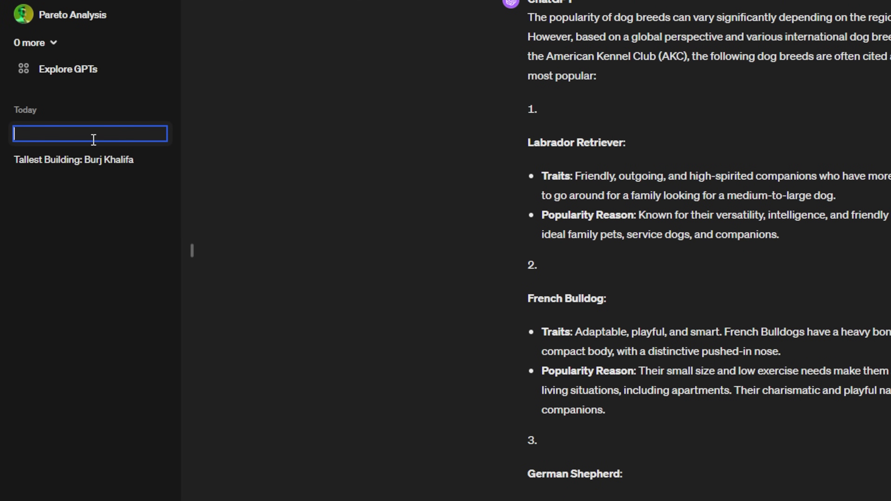
text(01 DOG BREEDS)
key(Return)
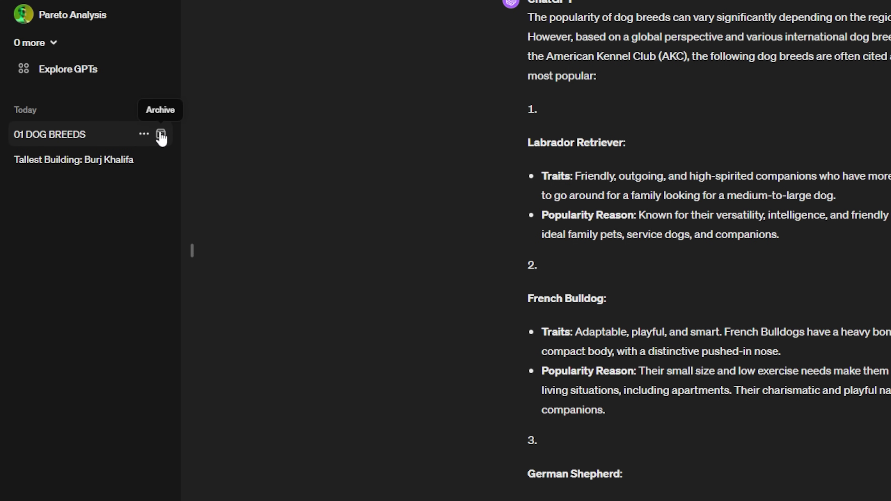
click(144, 134)
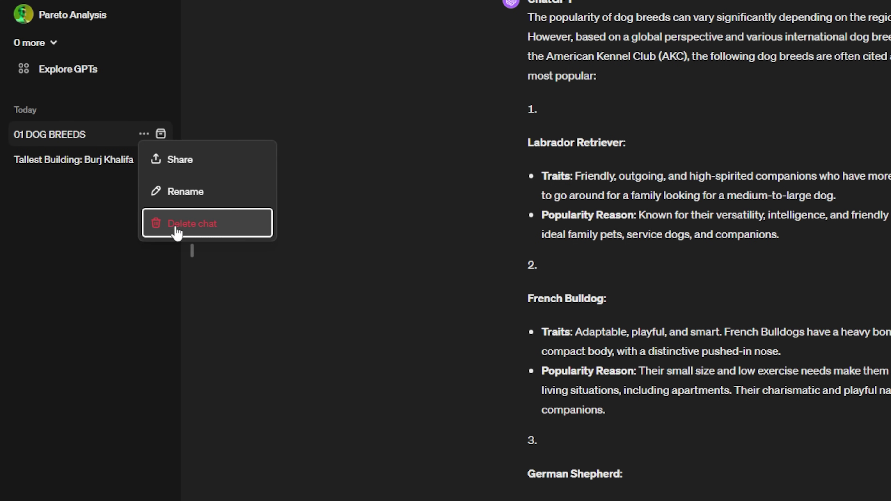
click(128, 223)
Rename the Tallest Building chat to "02 TALLEST BUILDING" and open both renamed chats in turn, ending on 01 DOG BREEDS
click(144, 159)
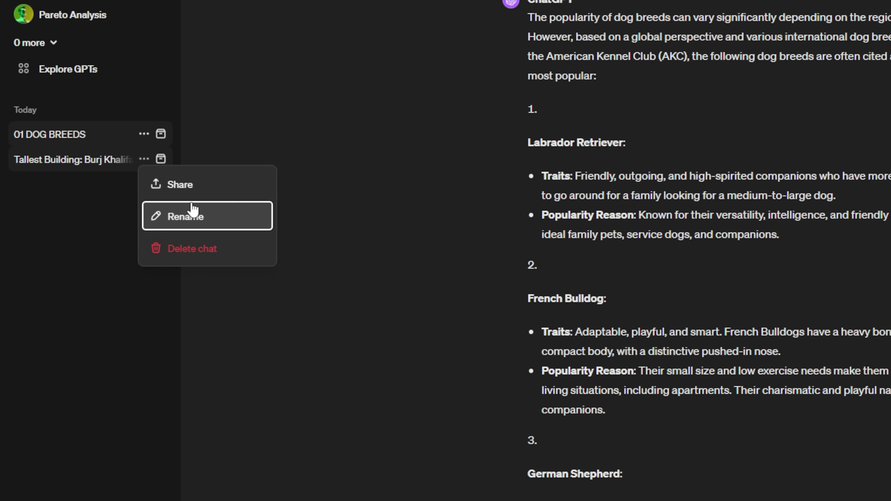
click(192, 210)
triple_click(74, 159)
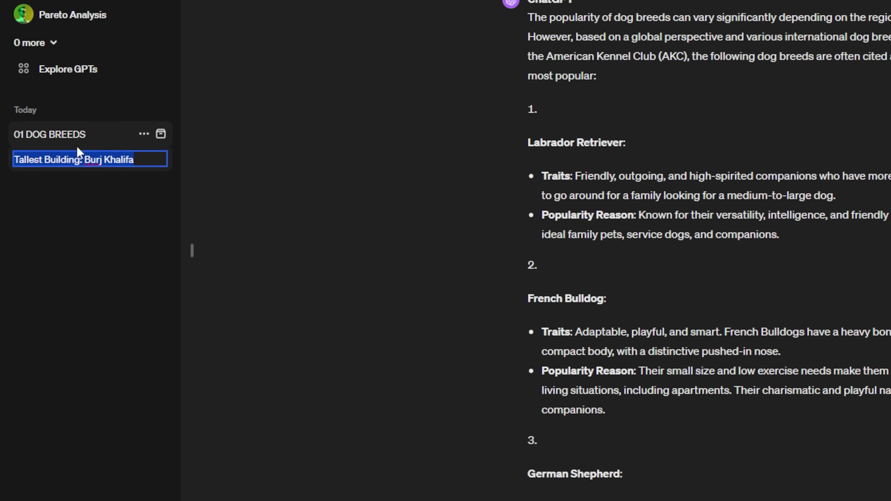
text(0@ TALLE)
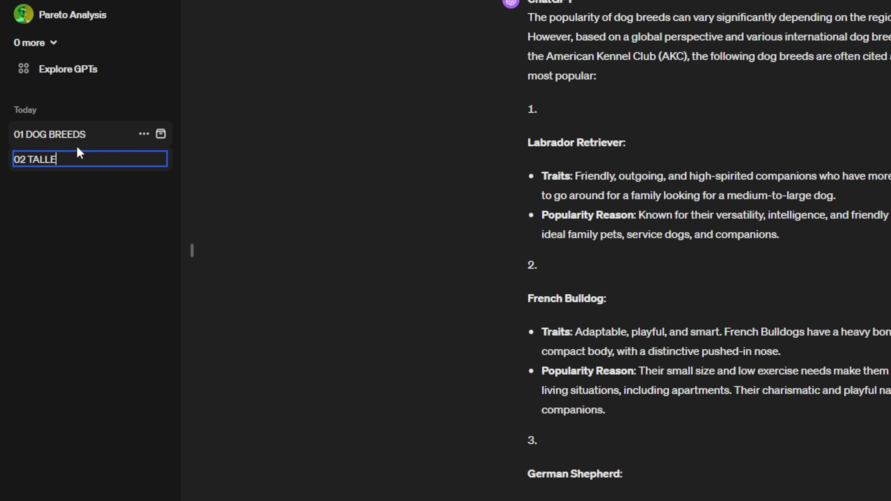
text(ST BUILDING)
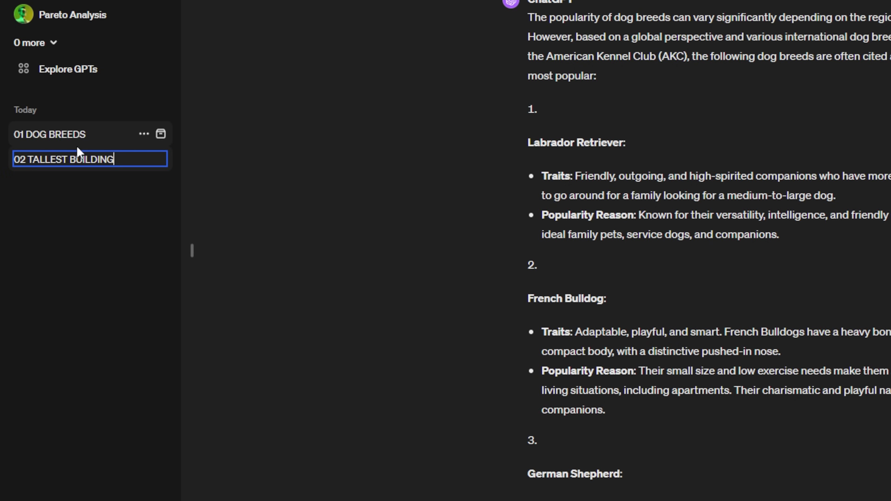
key(Return)
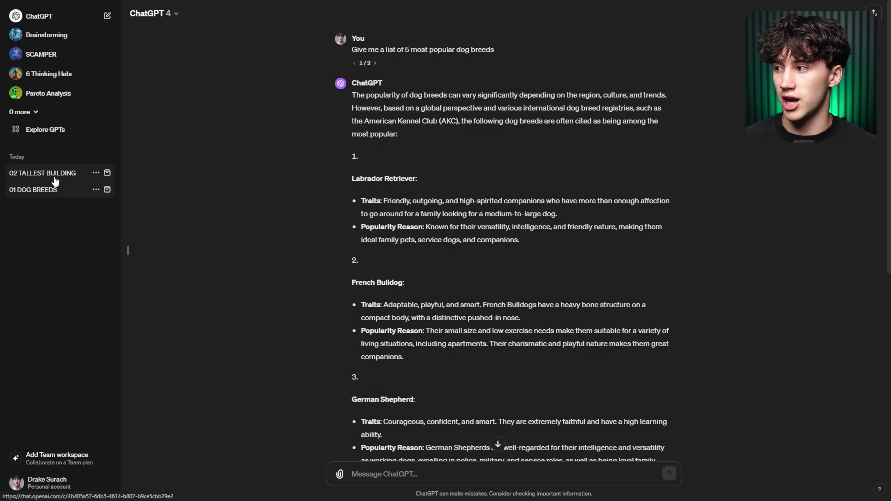
click(54, 175)
click(53, 191)
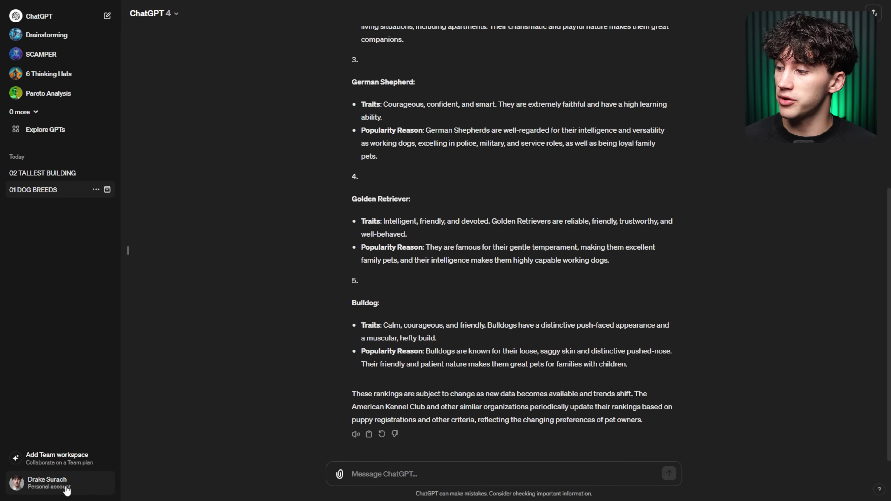
Open the account's general settings and examine the option for deleting all chats
click(52, 484)
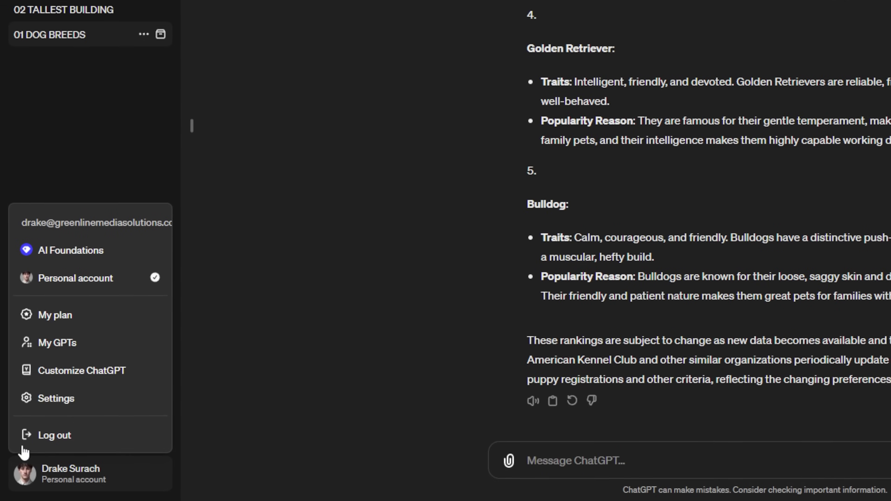
click(70, 400)
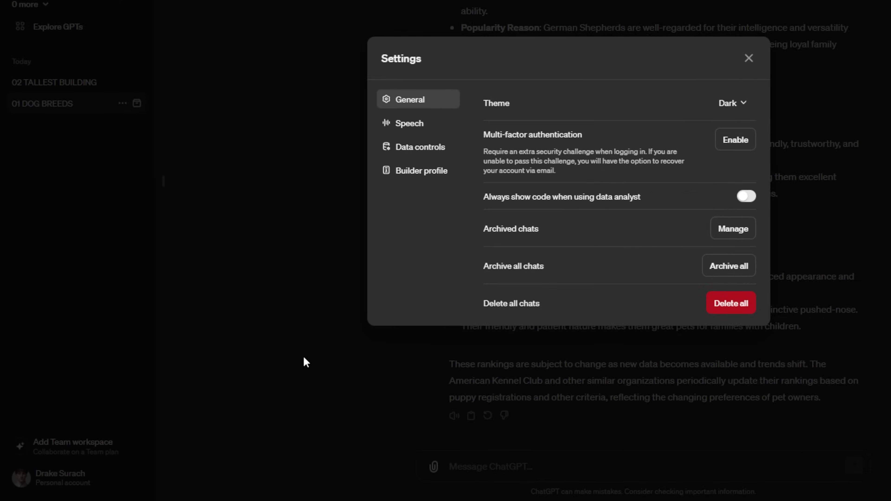
drag(484, 304, 573, 304)
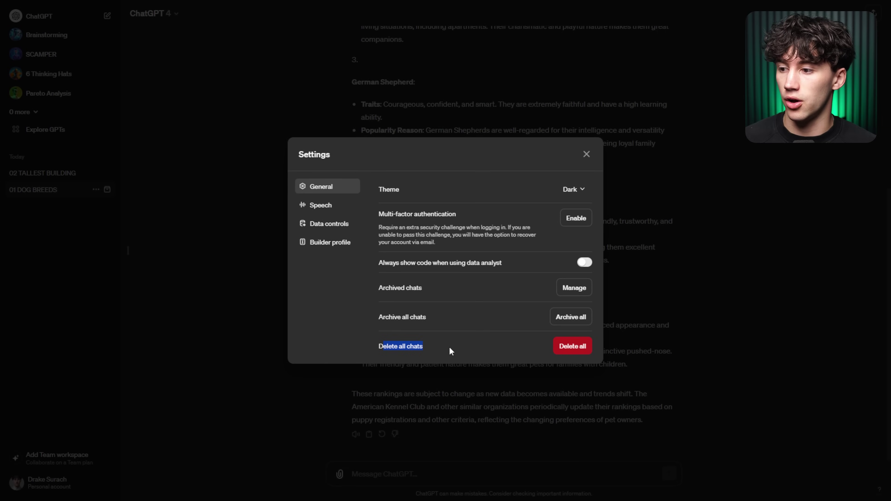
click(605, 307)
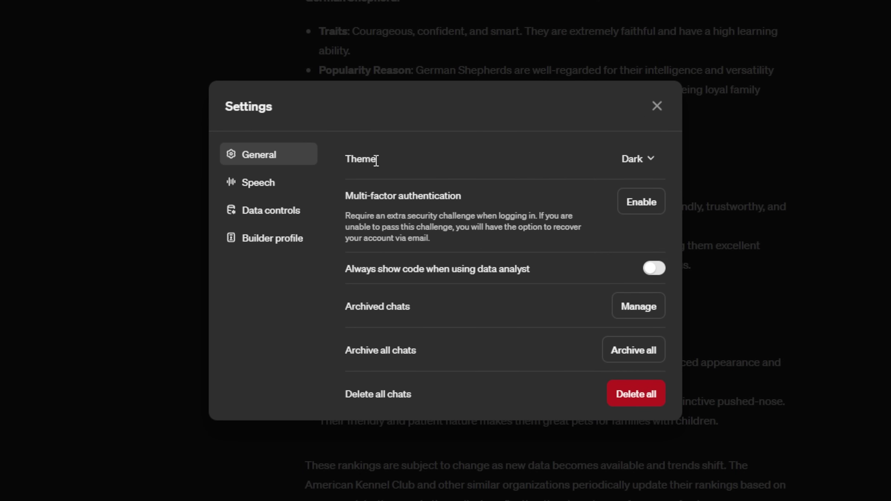
Change the interface theme to Light in the general settings
drag(354, 160, 424, 167)
click(438, 170)
click(636, 168)
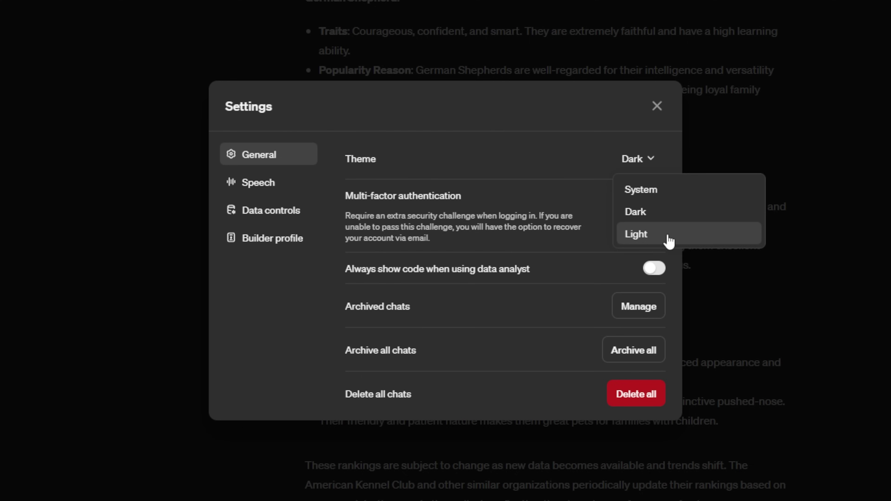
click(670, 242)
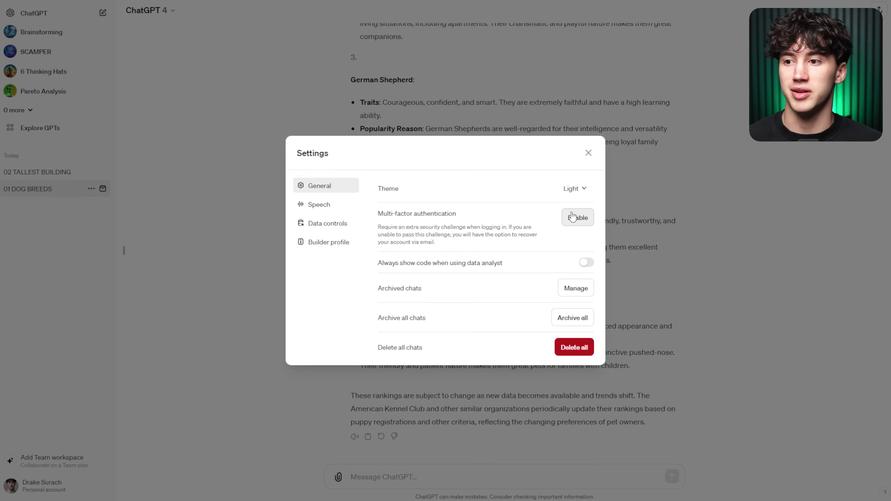
Set the interface theme to Dark and close the settings
click(573, 192)
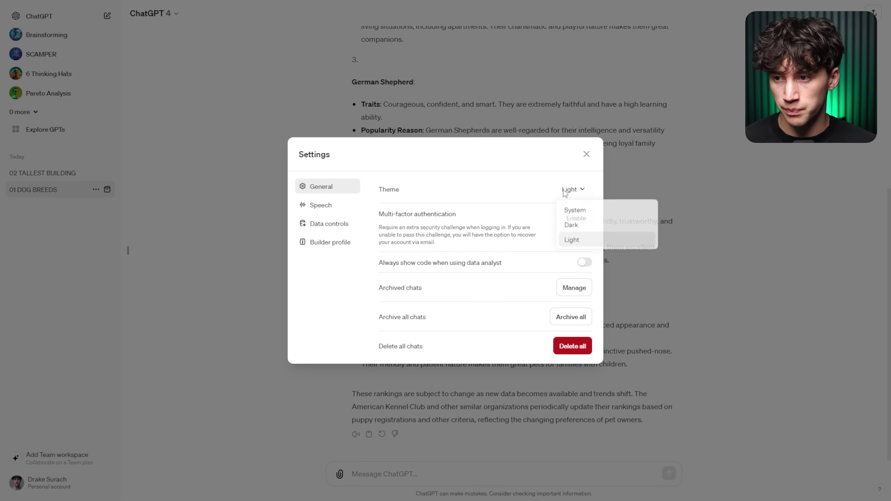
click(590, 225)
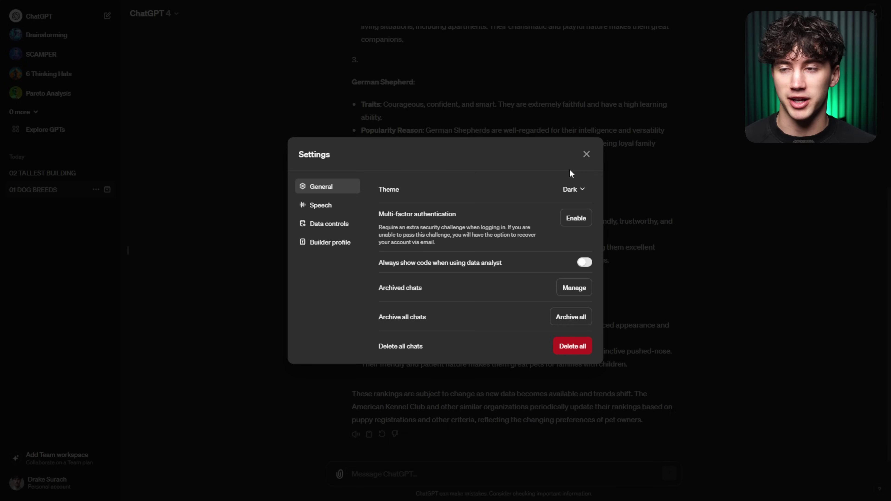
click(587, 154)
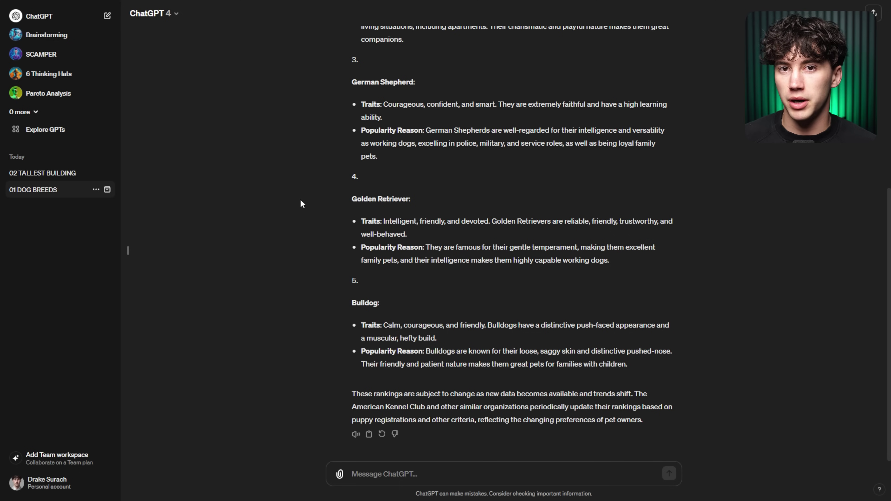
Hide the conversation history sidebar and start a new chat
click(130, 251)
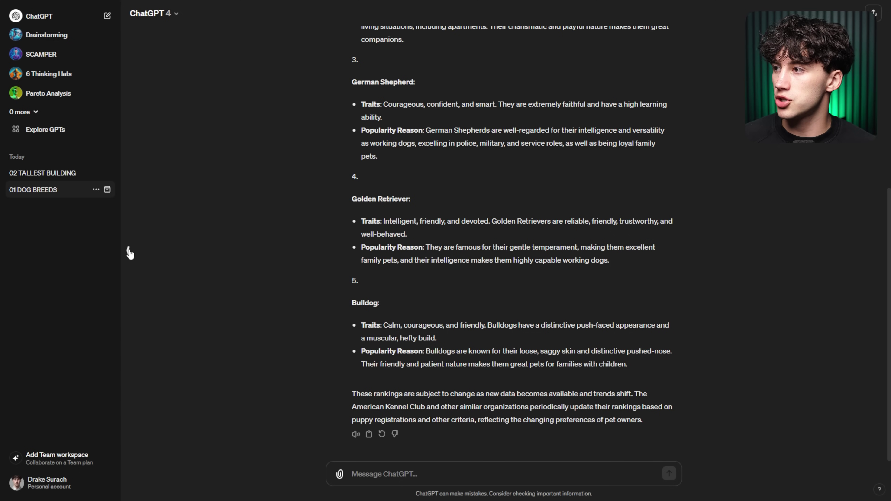
scroll(446, 285, up, 10)
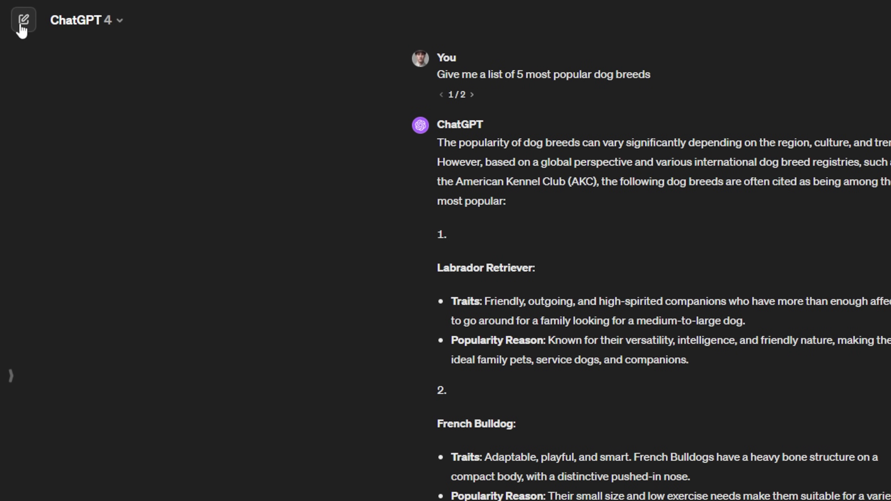
click(28, 28)
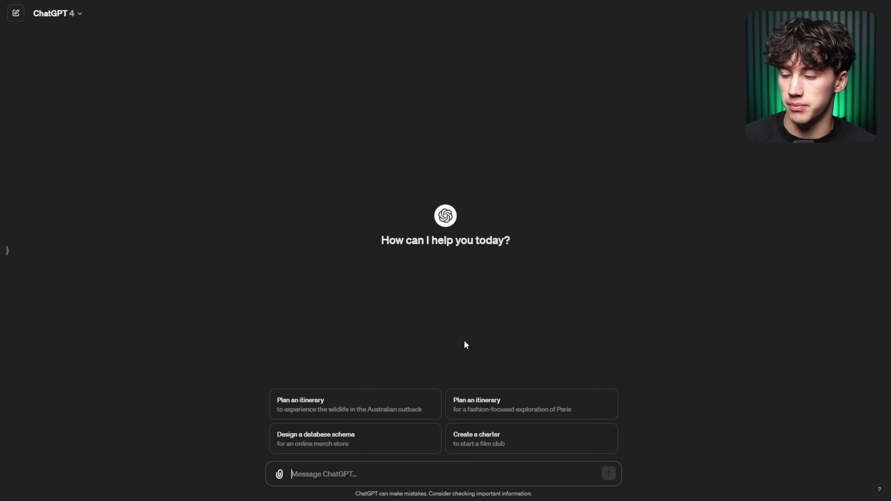
Switch the new chat's model to GPT-3.5 and back to GPT-4, and review the available model choices
click(81, 14)
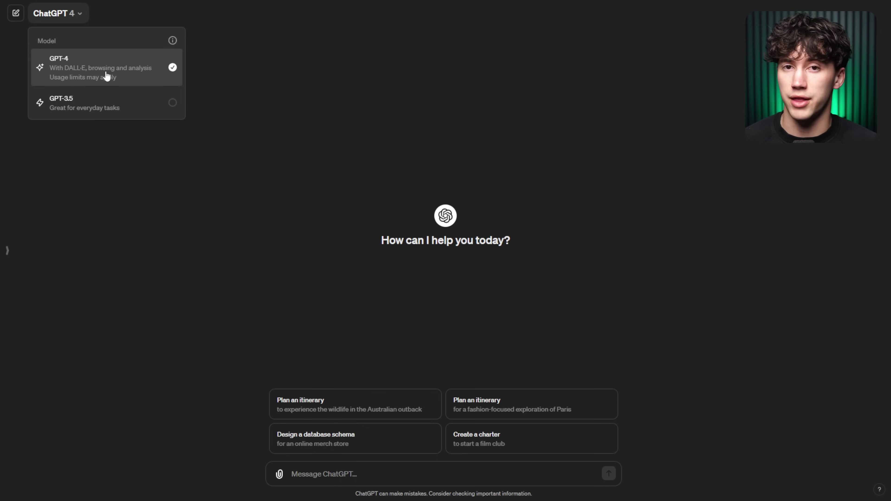
click(170, 113)
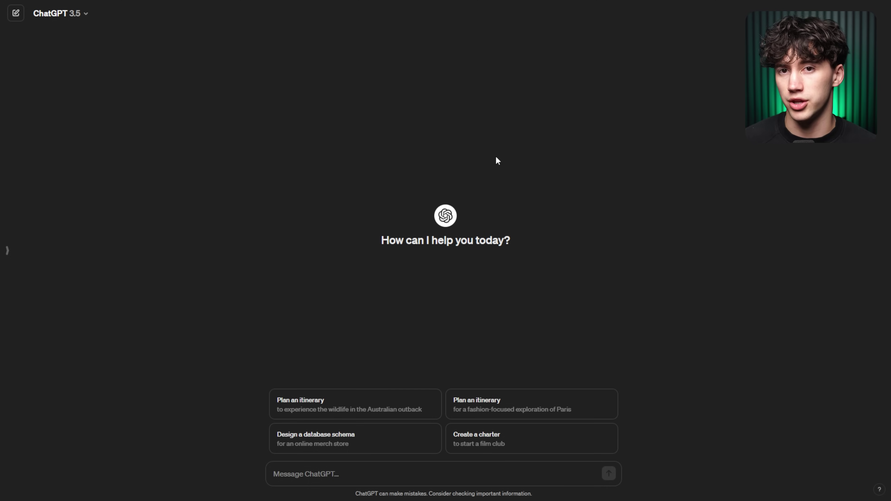
click(86, 15)
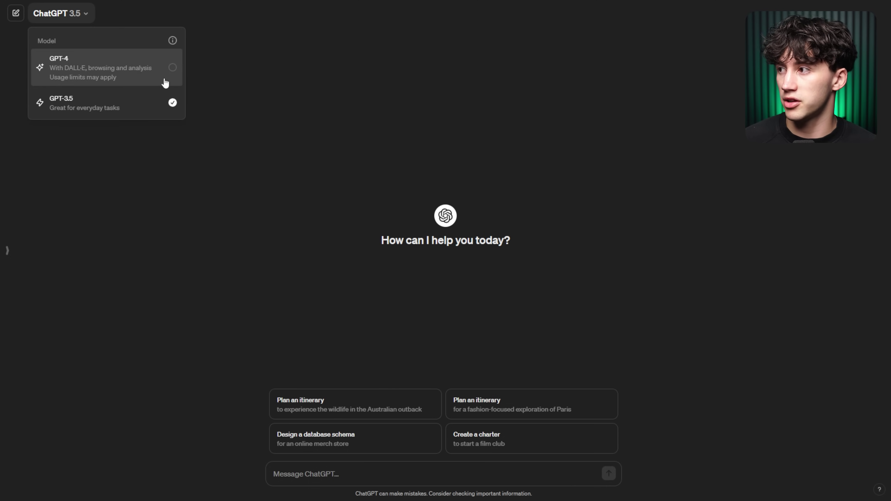
click(112, 68)
click(70, 16)
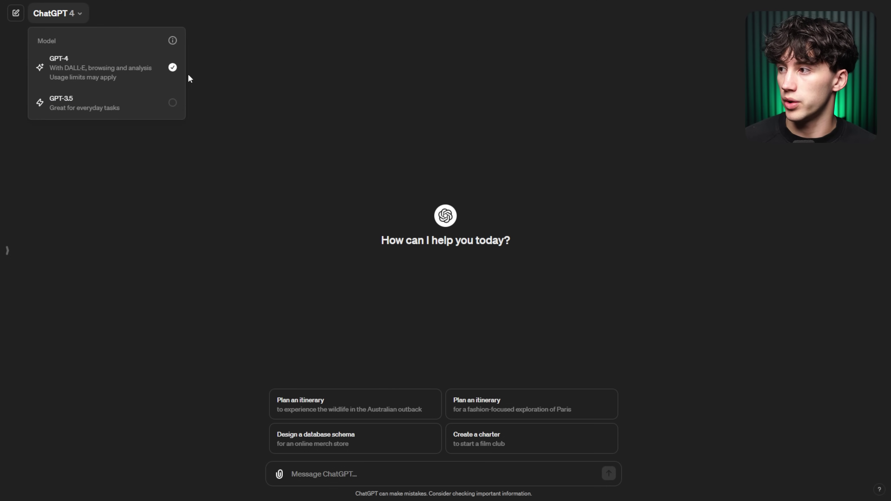
click(364, 54)
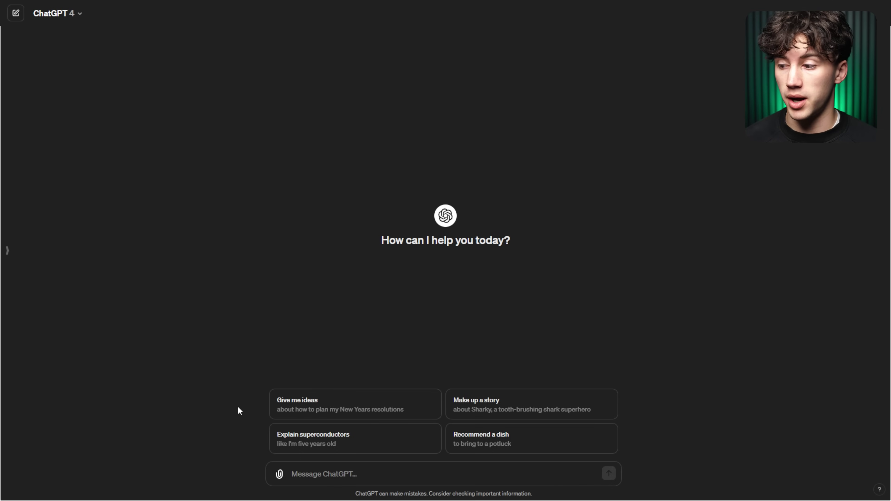
Ask "What is the live price of Bitcoin?" and check the price and the source link in the answer
click(357, 475)
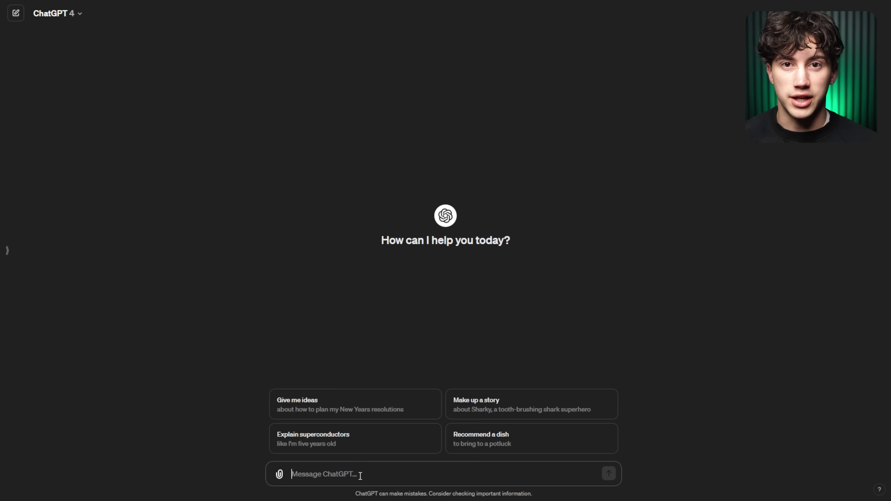
text(What is the live price of Bitcoin?)
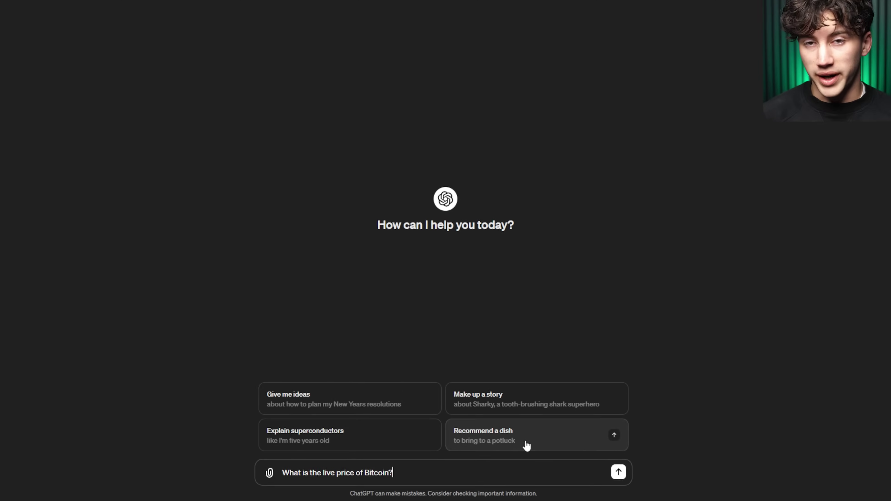
drag(219, 465, 375, 457)
click(416, 458)
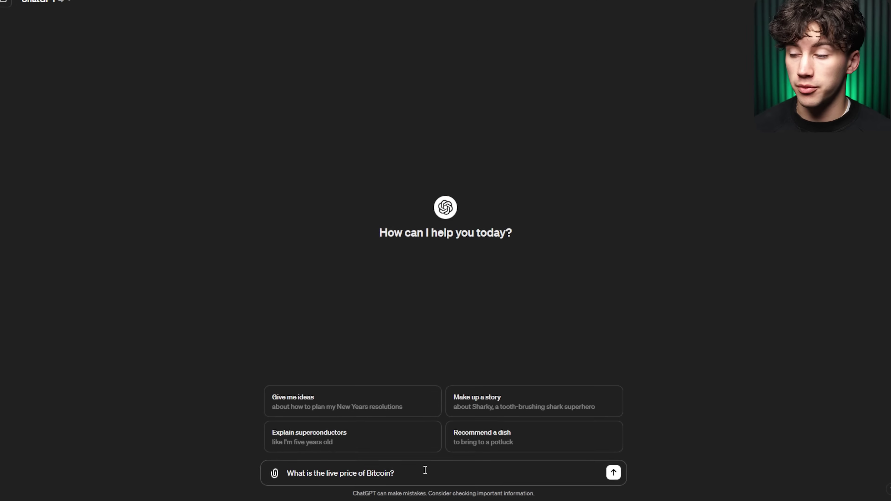
click(609, 474)
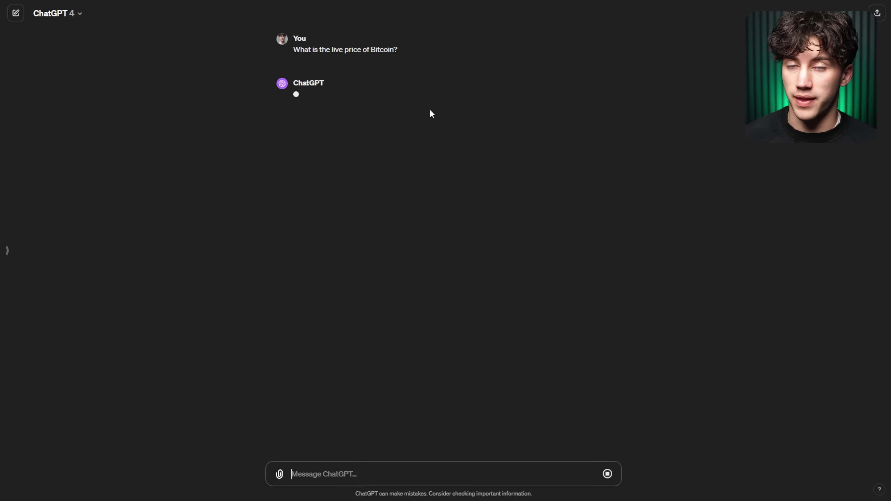
drag(409, 95, 451, 91)
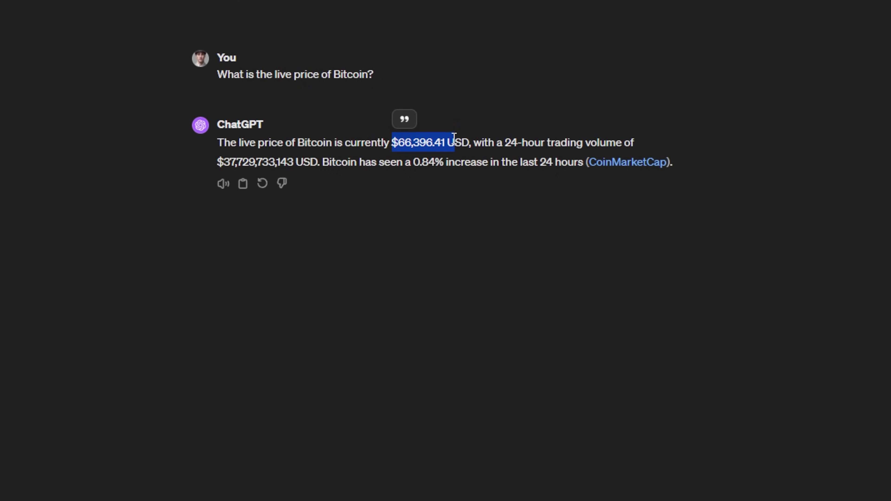
click(466, 137)
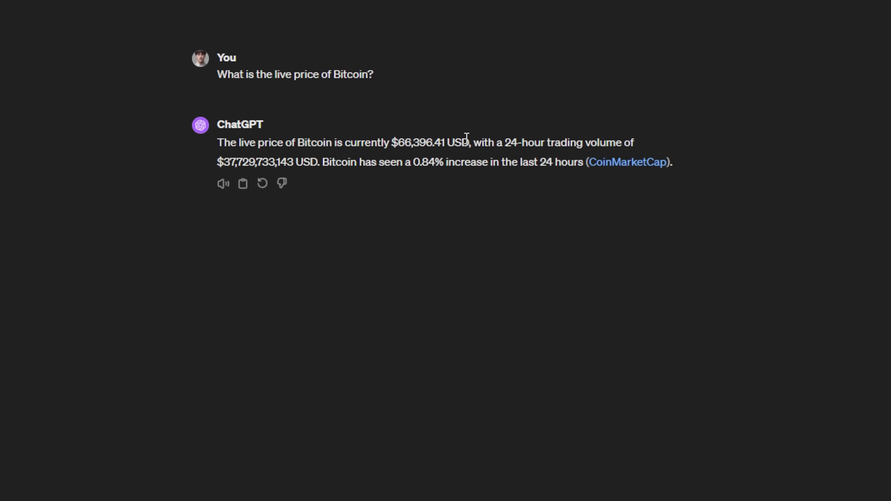
mouse_move(615, 167)
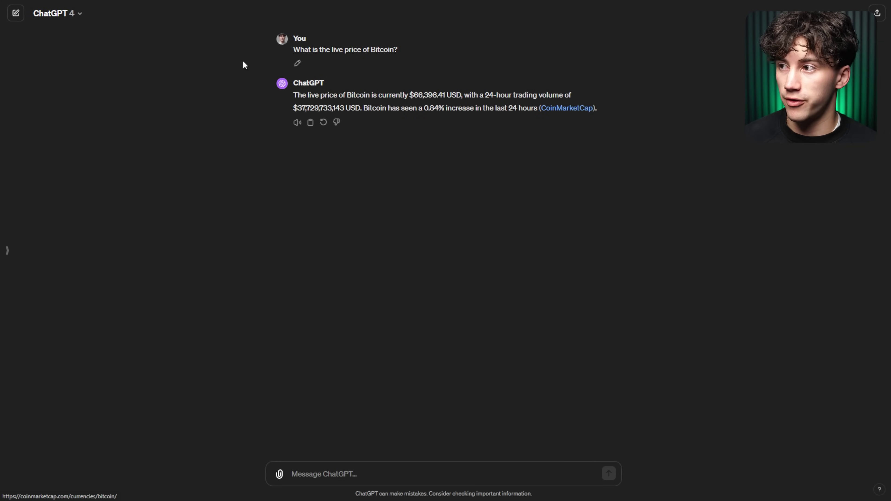
In a new chat, send "Search the web for three big news events that have happened in artificial intelligence in 2024."
click(16, 14)
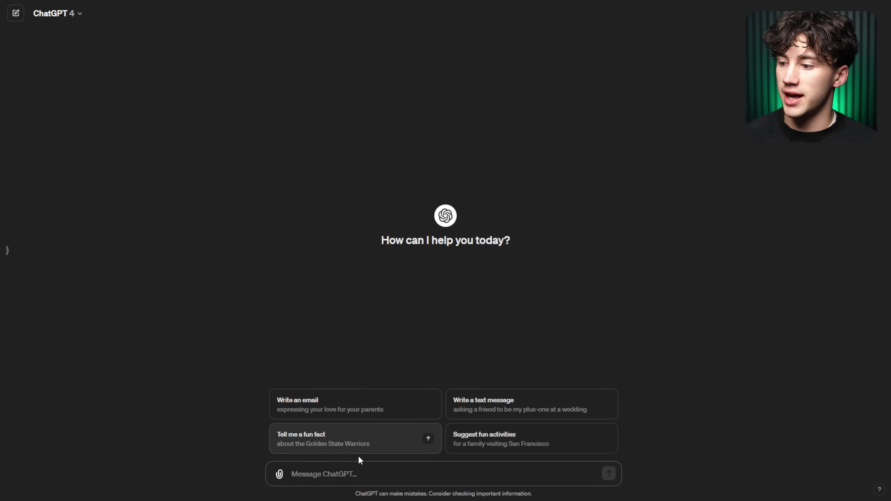
text(Seacrh)
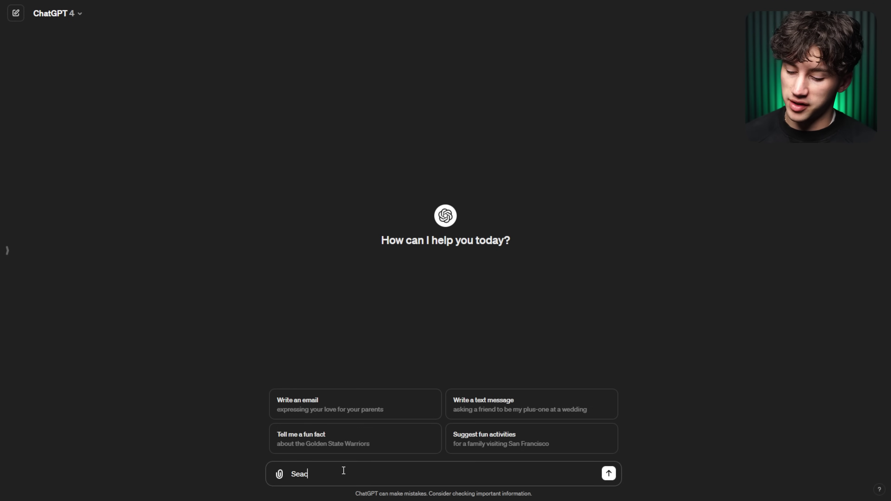
key(BackSpace)
key(BackSpace)
text(rch the web for th)
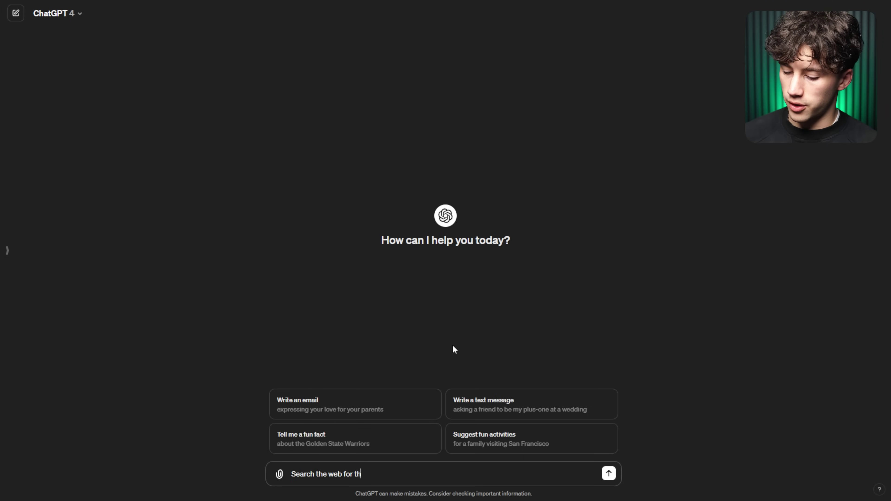
text(ree big news )
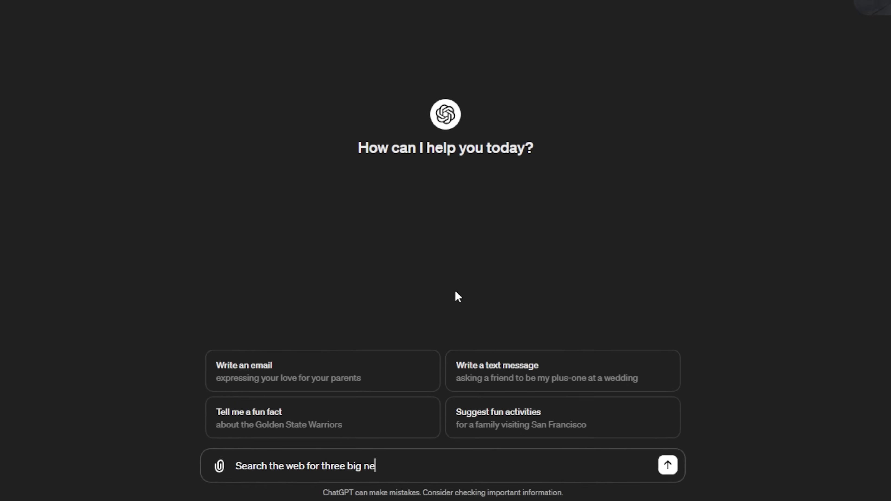
text(events that h)
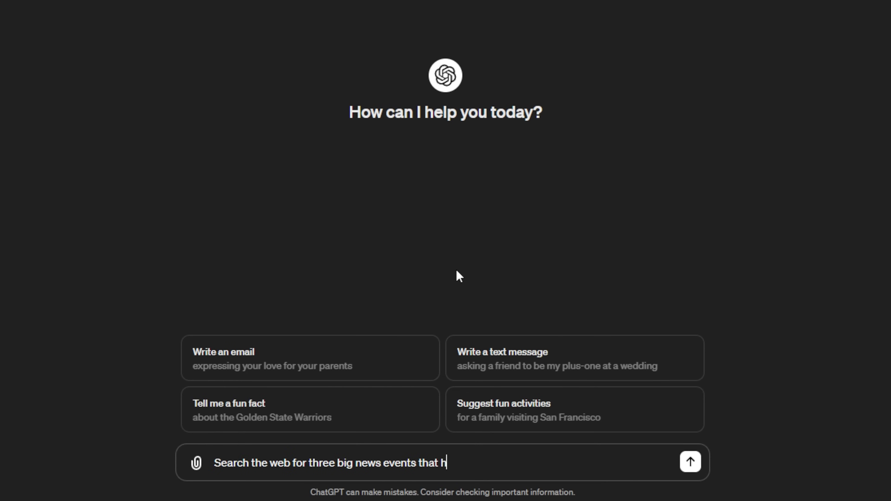
text(ave happend in arit)
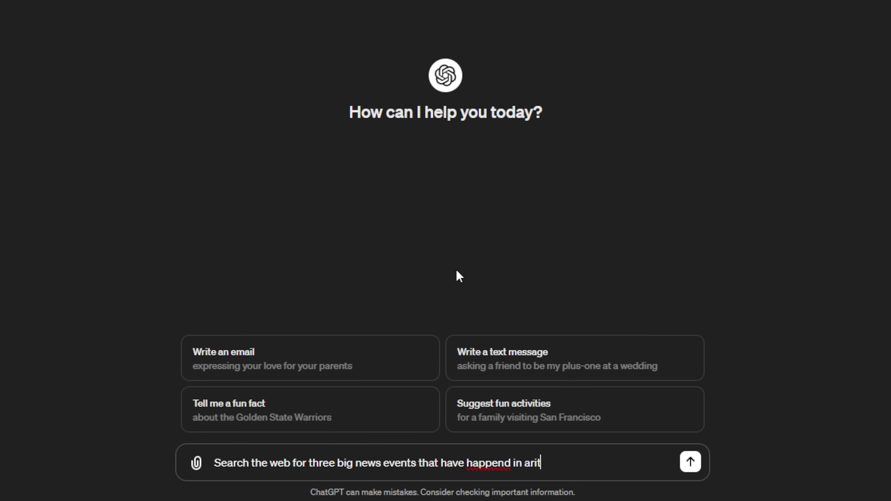
text(ficial intelligence in 2024.)
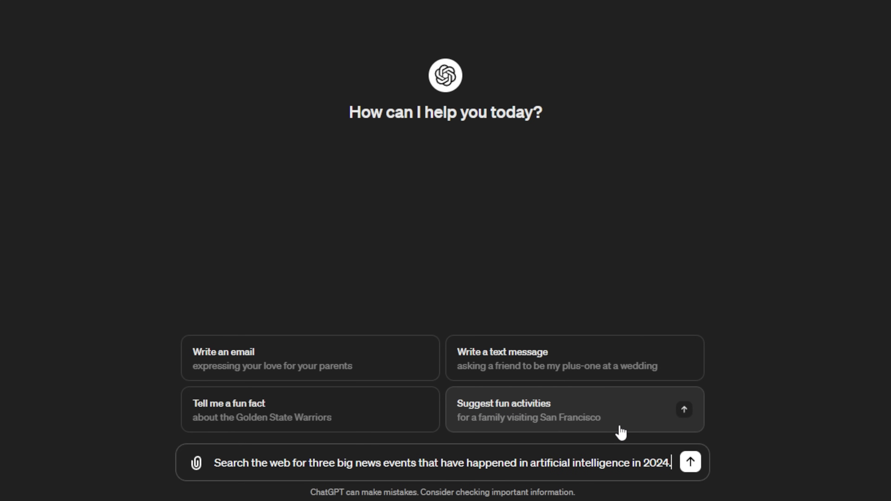
click(691, 462)
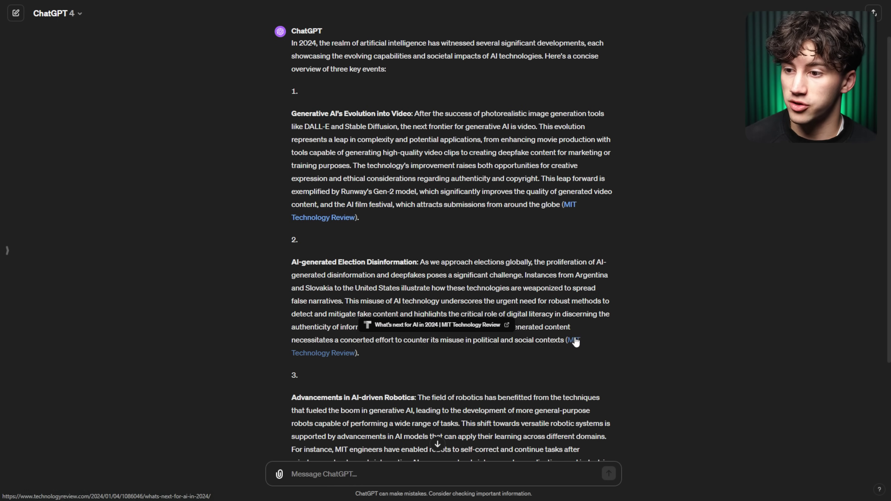
Read through the three AI news events and examine the source links cited for each one
scroll(403, 192, down, 4)
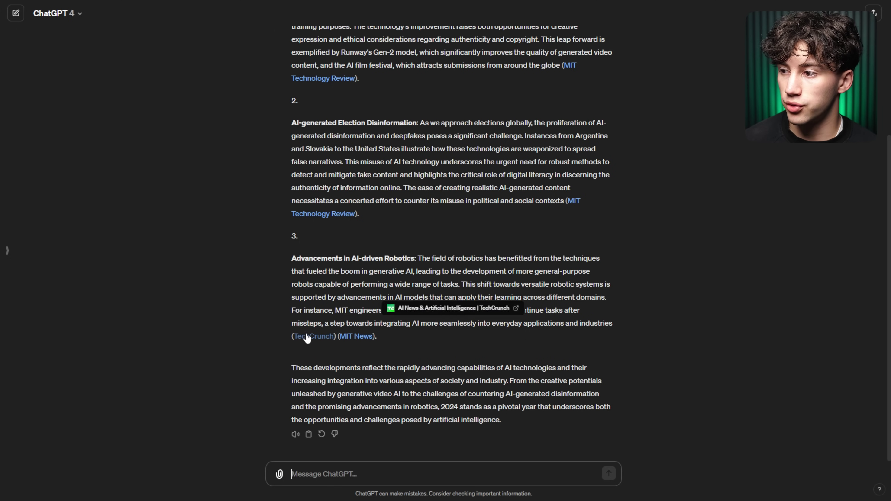
scroll(421, 298, up, 4)
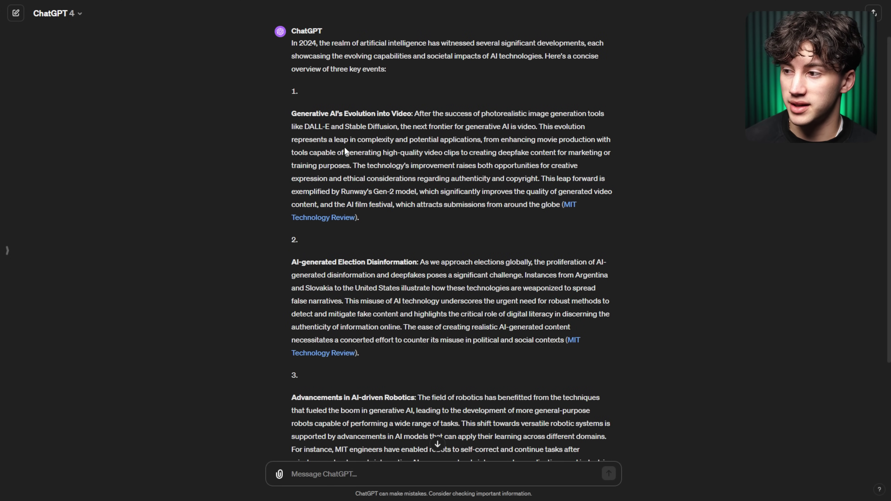
scroll(422, 344, down, 4)
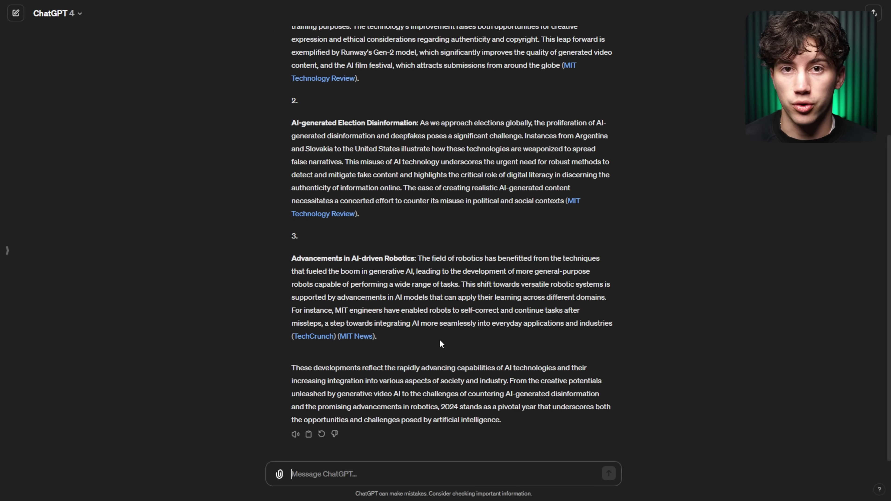
Send the follow-up "Create me a script for Generative AI's Evolution into Video for my YouTUbe channel"
click(359, 463)
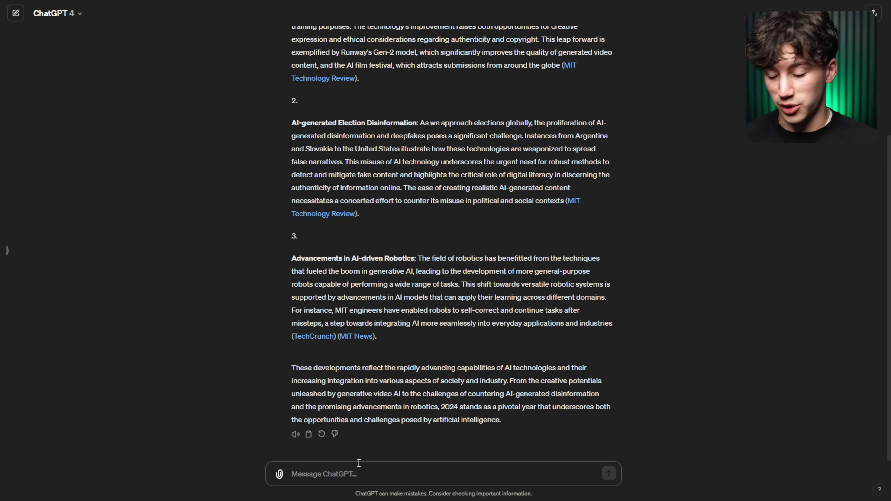
scroll(384, 406, up, 3)
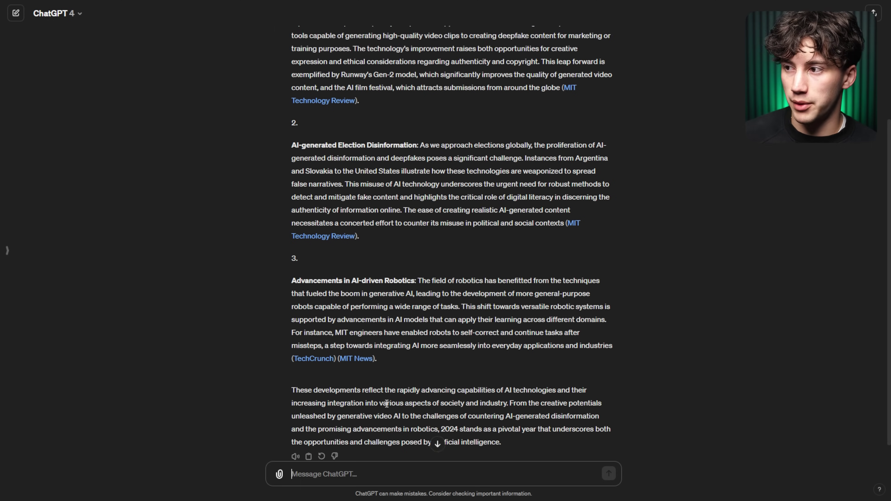
scroll(384, 313, down, 3)
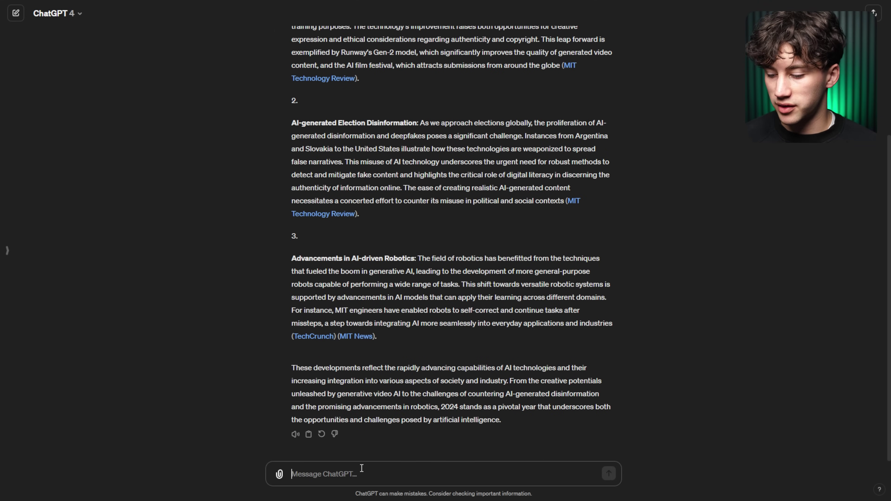
text(Create )
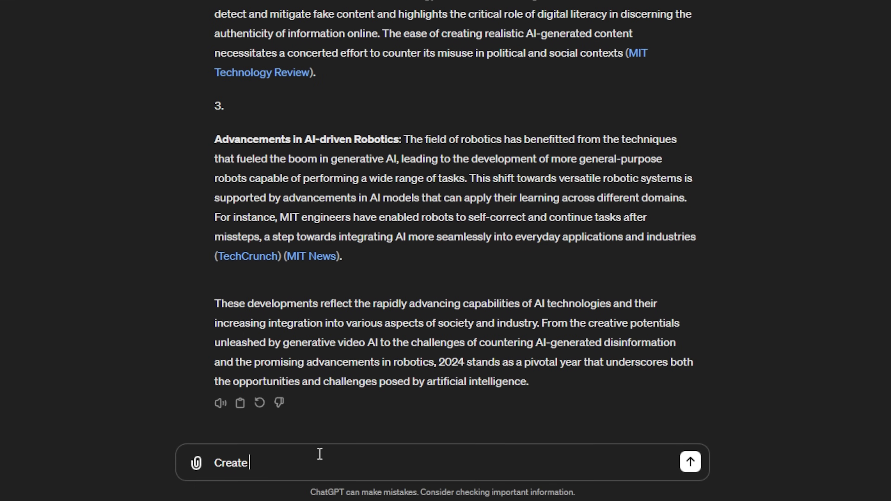
text(me a script for)
scroll(337, 456, up, 5)
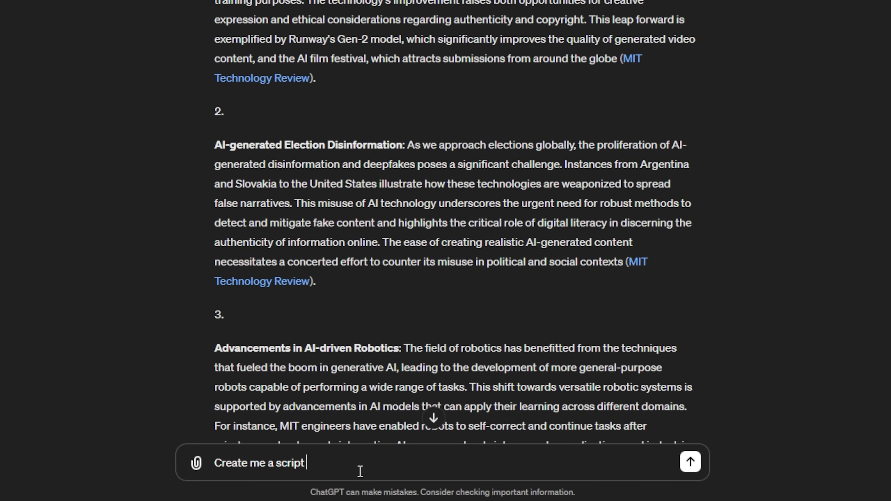
text(Generative AI's Evolution into Video)
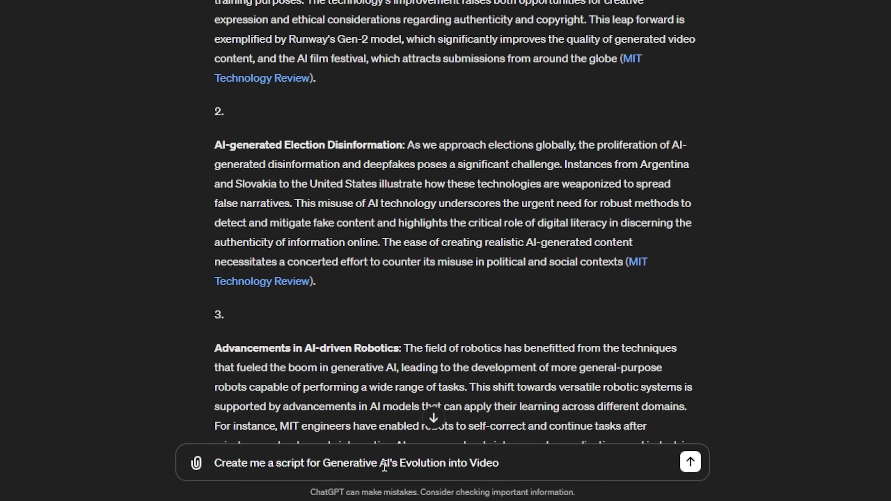
drag(379, 464, 509, 466)
click(510, 466)
text(for my YouTUbe )
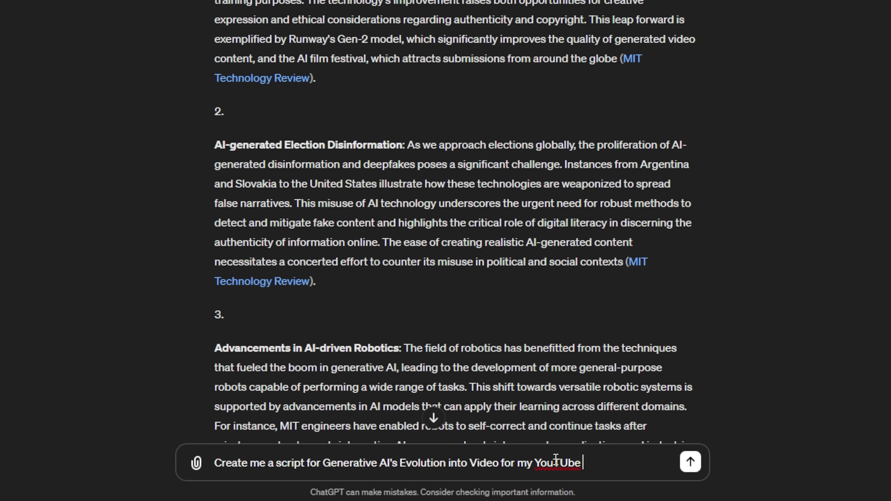
text(channel)
key(Return)
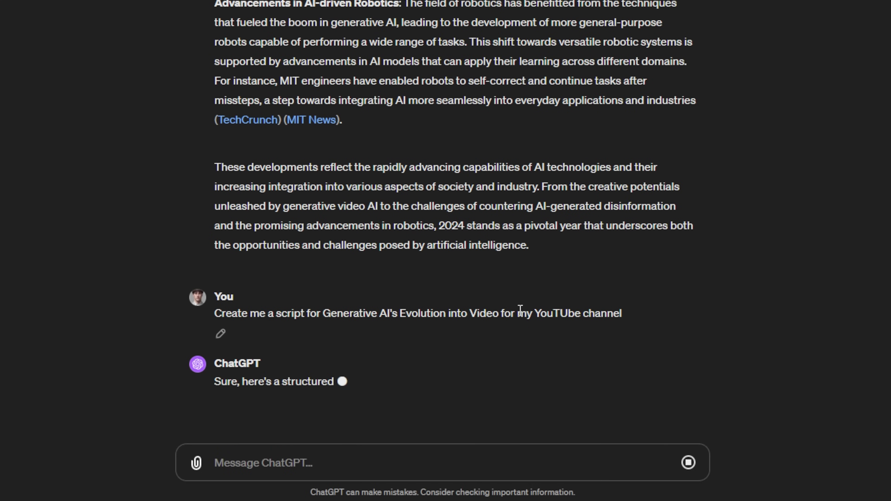
Examine the first news event, Generative AI's Evolution into Video, and compare it with the YouTube script being generated from it
scroll(522, 312, up, 10)
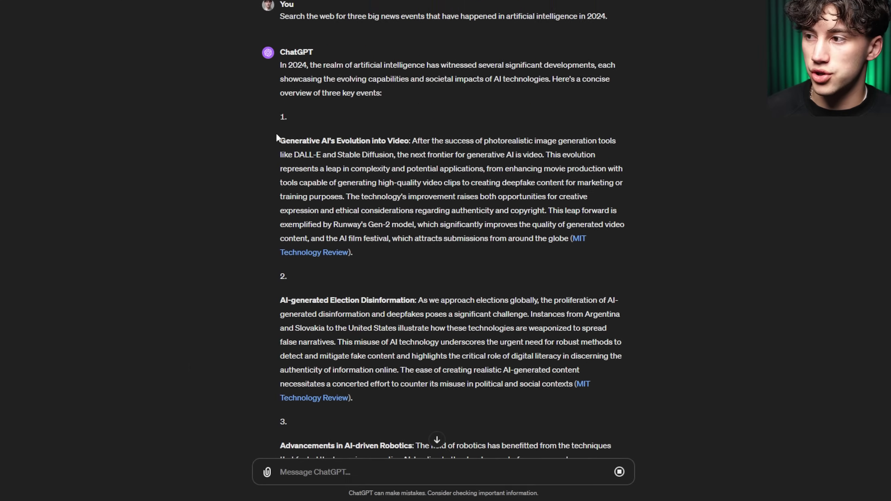
drag(214, 1, 626, 135)
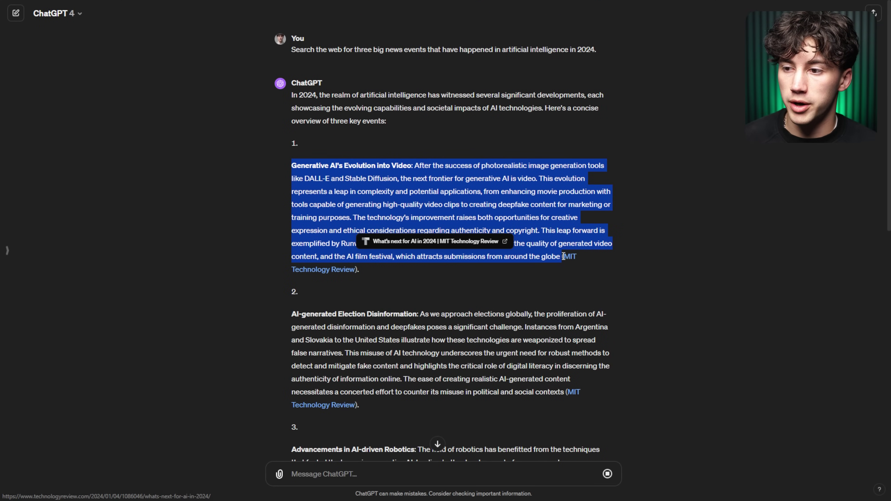
drag(565, 255, 562, 257)
click(446, 179)
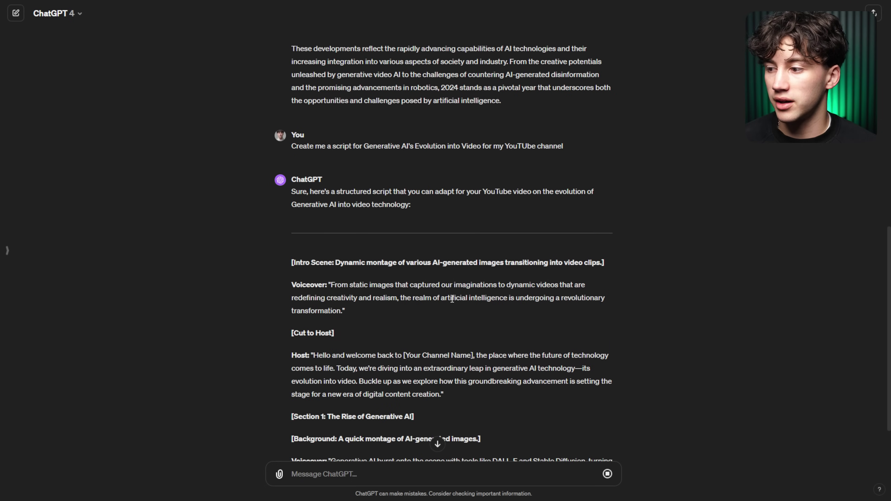
scroll(453, 299, down, 2)
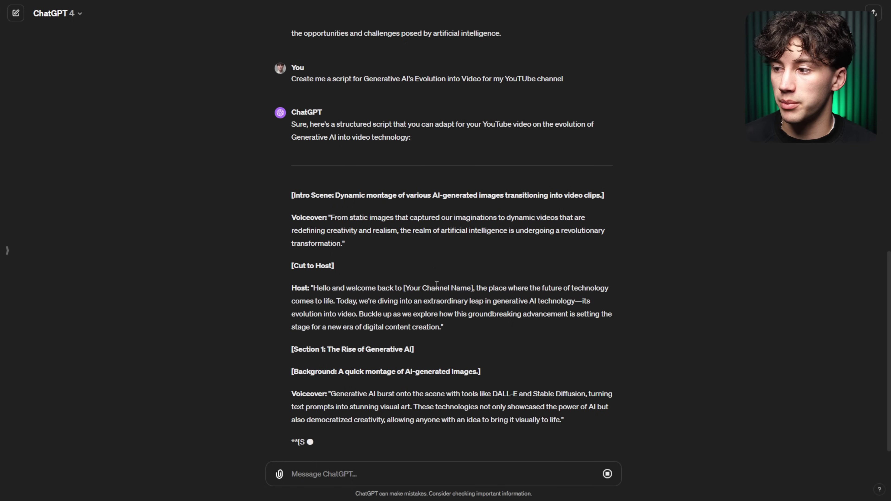
scroll(375, 221, up, 1)
scroll(375, 221, down, 1)
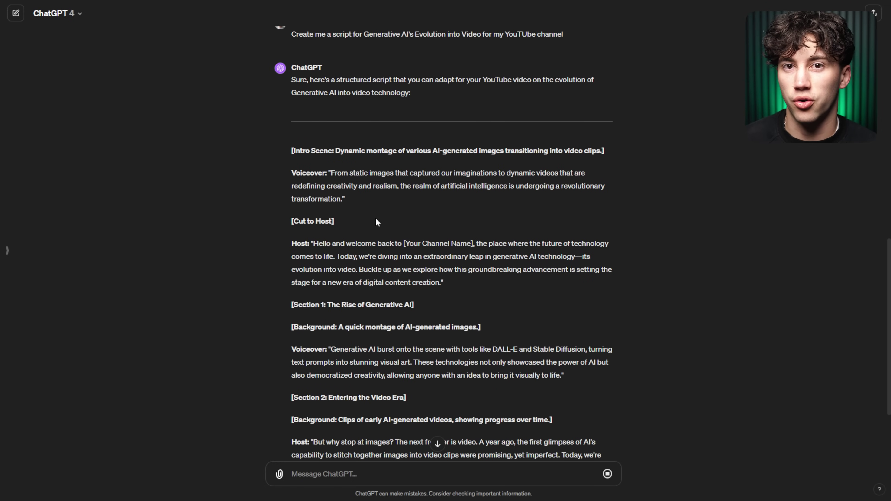
scroll(379, 231, down, 1)
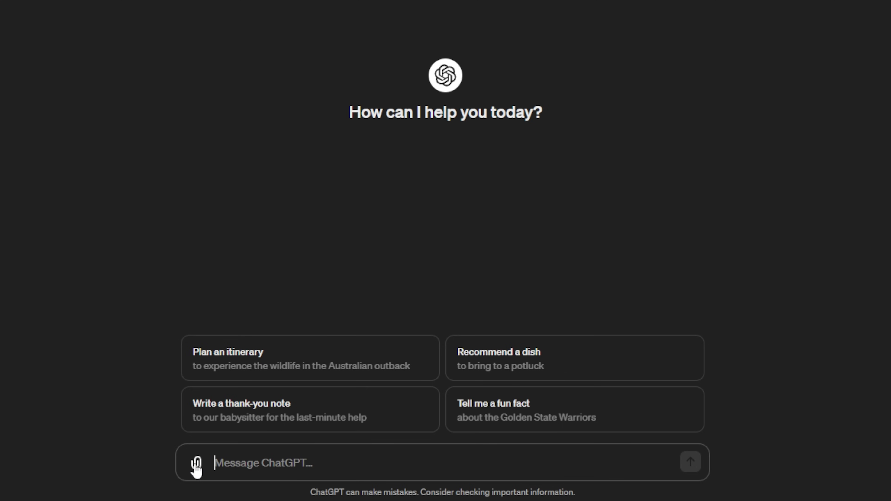
Attach the image "my face" from the Datasets folder to the new chat's message and open its enlarged preview
click(197, 463)
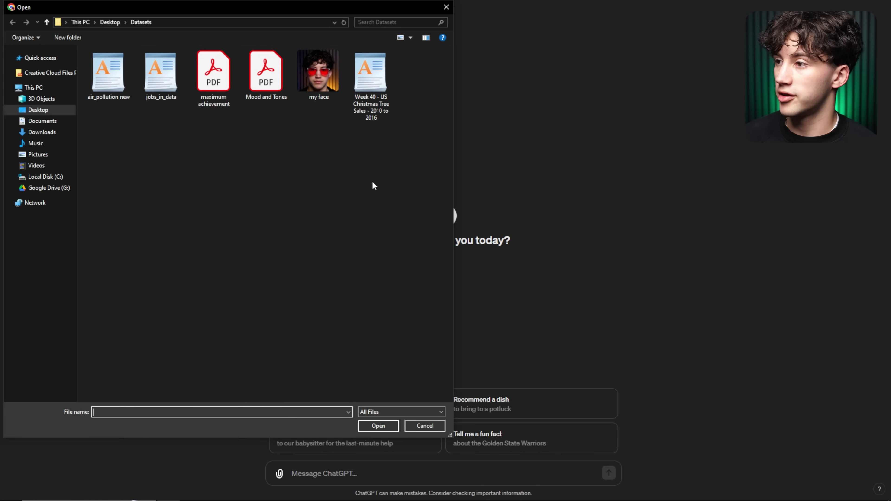
click(318, 75)
click(380, 425)
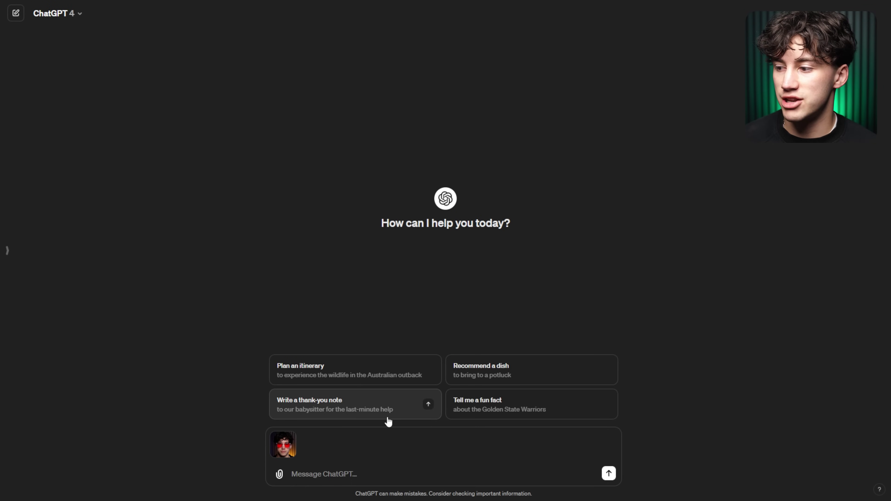
click(284, 453)
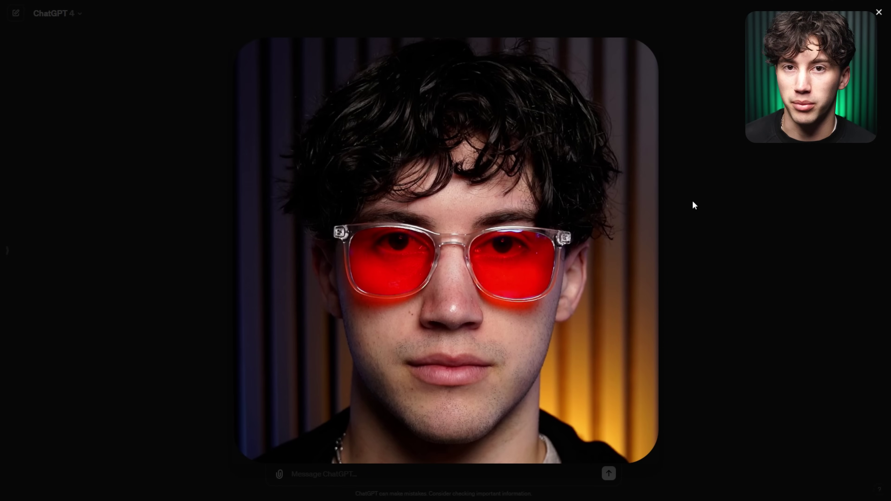
Ask "What color are the glasses on my face" about the attached image, then follow up with "What are these glasses probably for?"
click(713, 173)
click(312, 473)
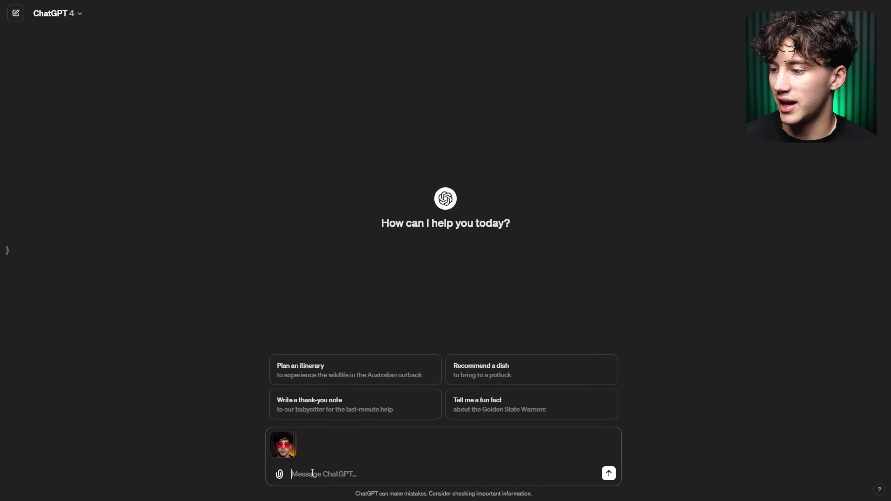
text(What color)
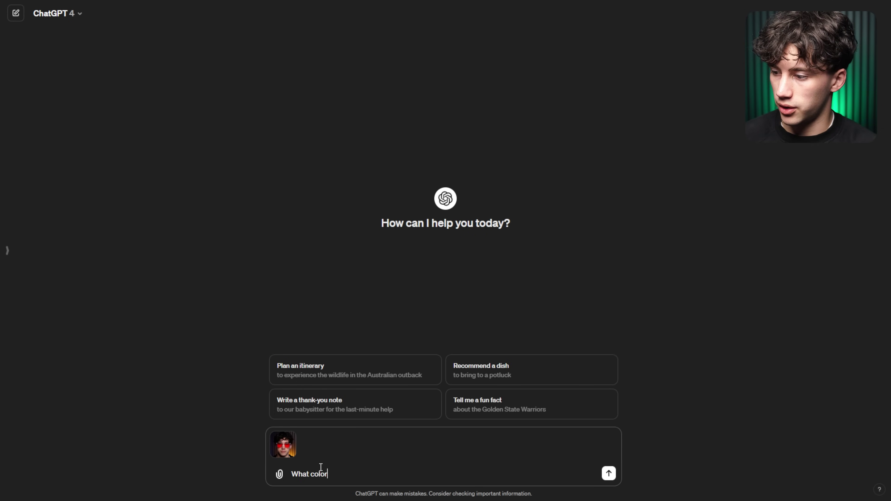
text( are the glasse)
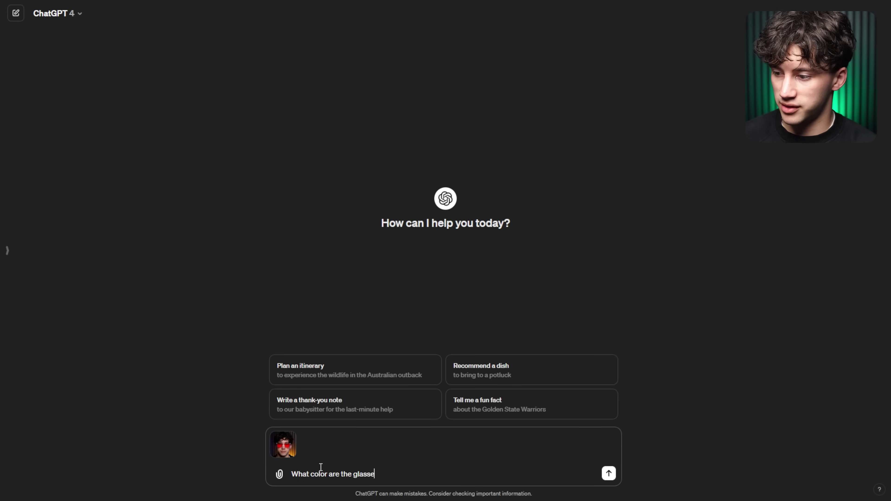
text(s on my face)
key(Return)
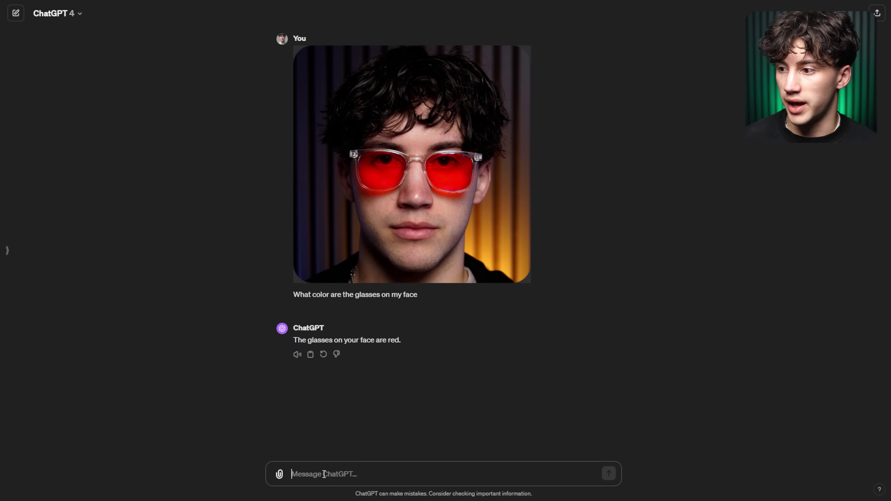
text(What are these glasses probably for?)
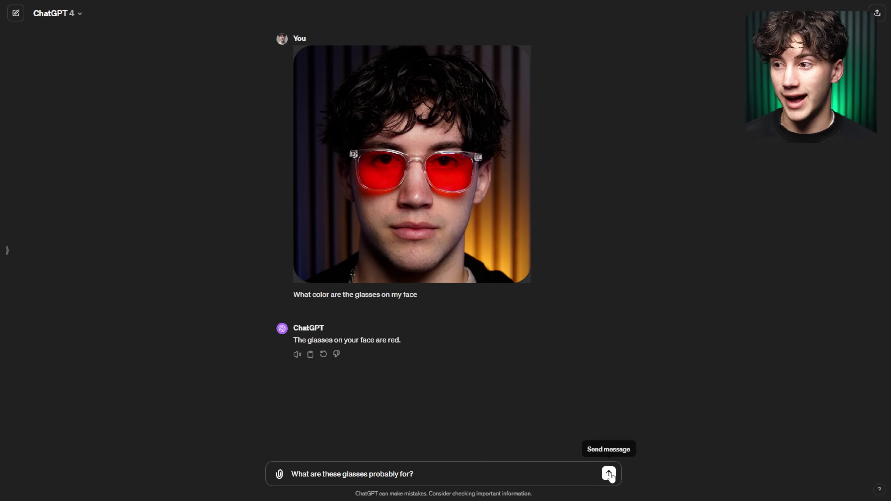
click(609, 473)
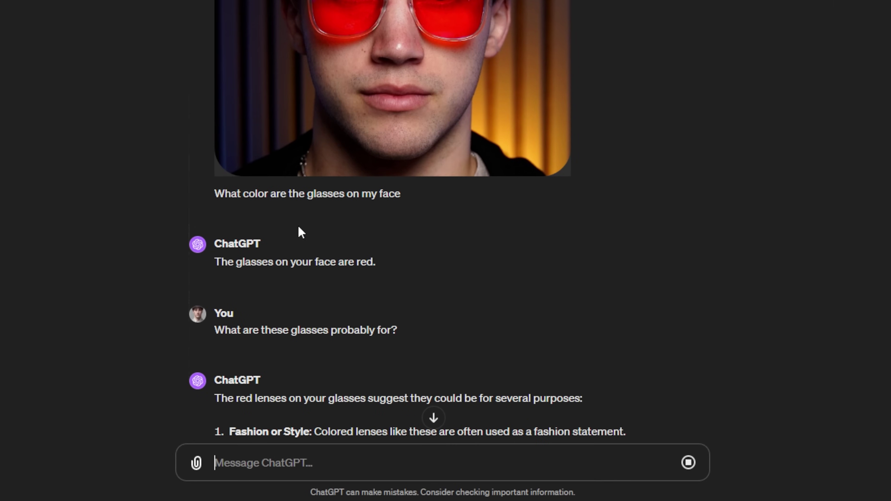
Read through the answers about the glasses' color and possible purposes, and compare them with the uploaded photo
drag(245, 194, 406, 201)
click(440, 199)
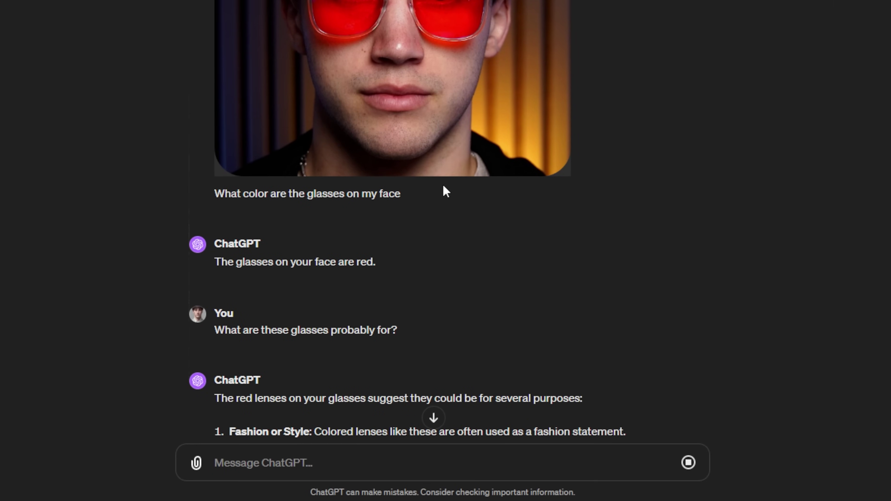
drag(238, 263, 429, 265)
click(429, 265)
scroll(360, 141, down, 4)
drag(215, 191, 403, 196)
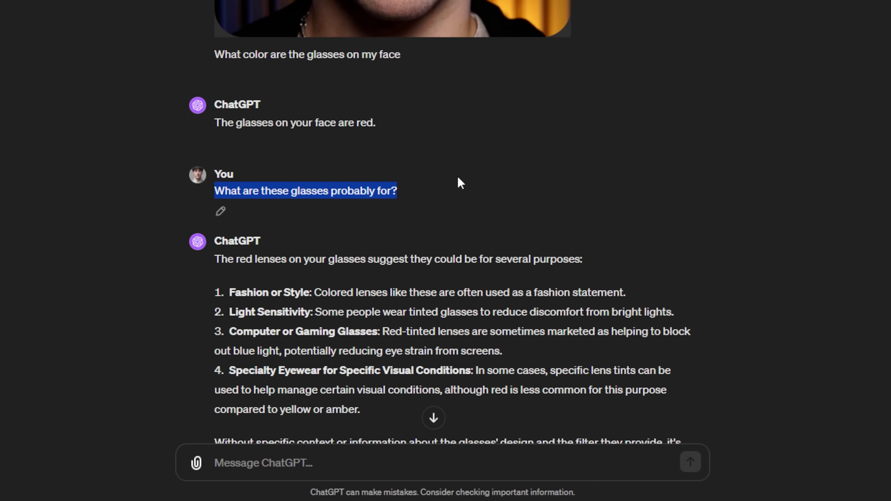
scroll(457, 184, down, 3)
click(400, 194)
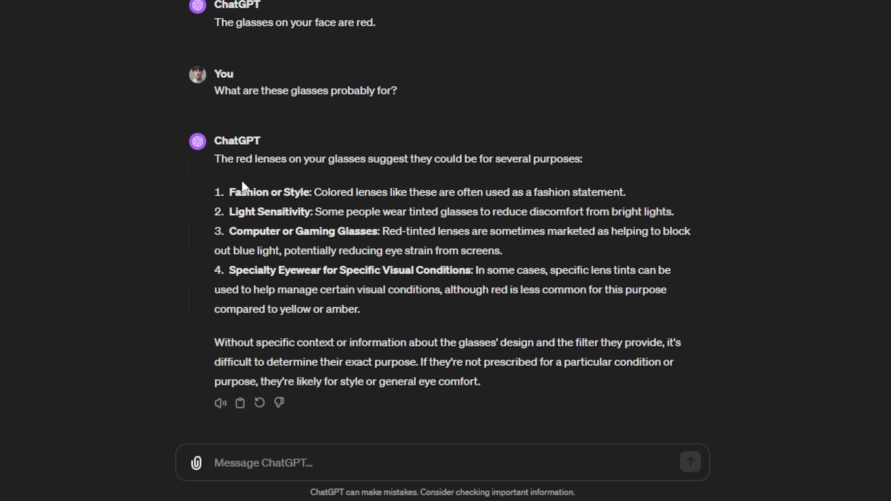
drag(230, 212, 687, 213)
click(642, 211)
scroll(575, 207, up, 4)
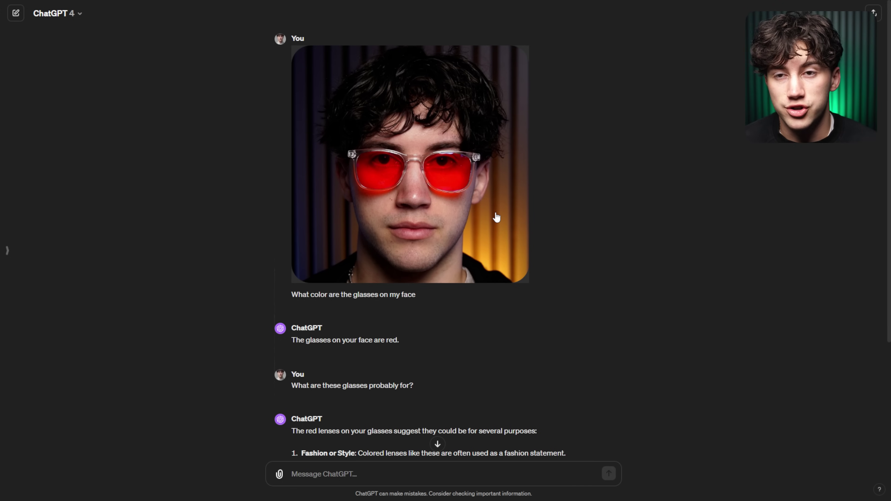
scroll(495, 219, down, 5)
scroll(495, 224, up, 5)
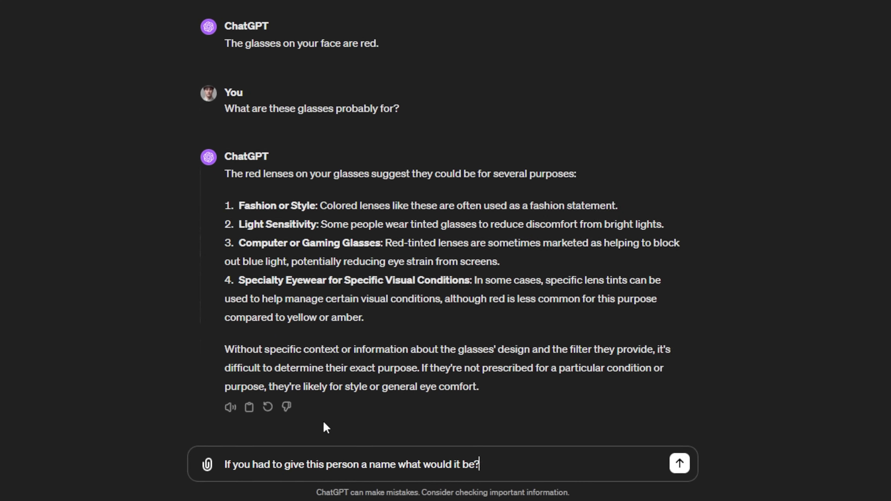
Send the follow-up question "If you had to give this person a name what would it be?"
drag(234, 463, 472, 461)
click(510, 461)
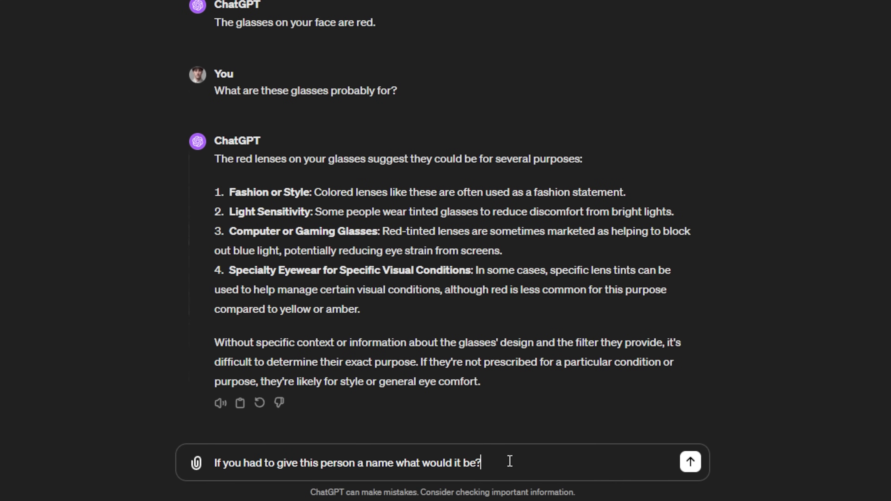
click(690, 467)
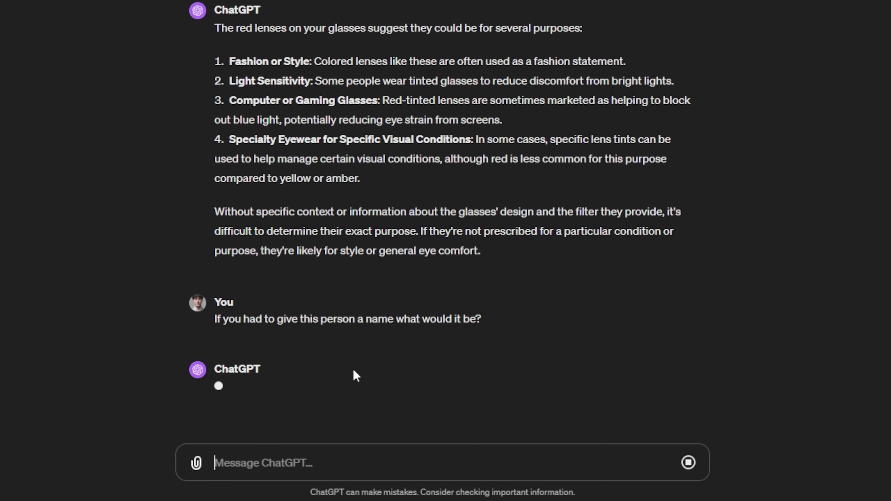
Read the reply suggesting a name for the person and view the uploaded photo enlarged
drag(215, 365, 617, 364)
click(215, 383)
drag(214, 383, 340, 383)
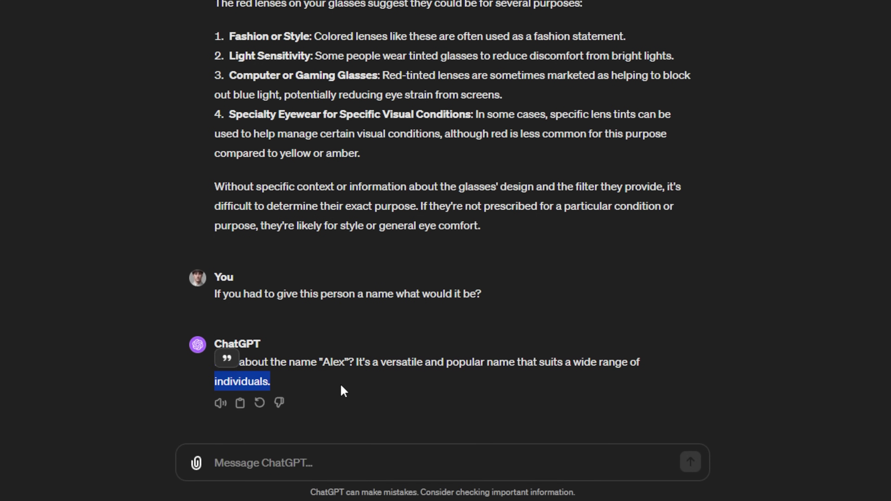
click(340, 382)
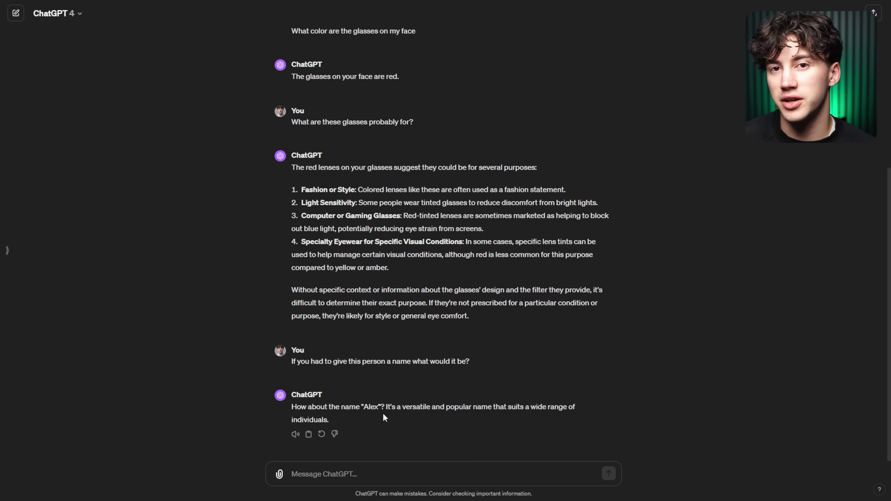
double_click(364, 409)
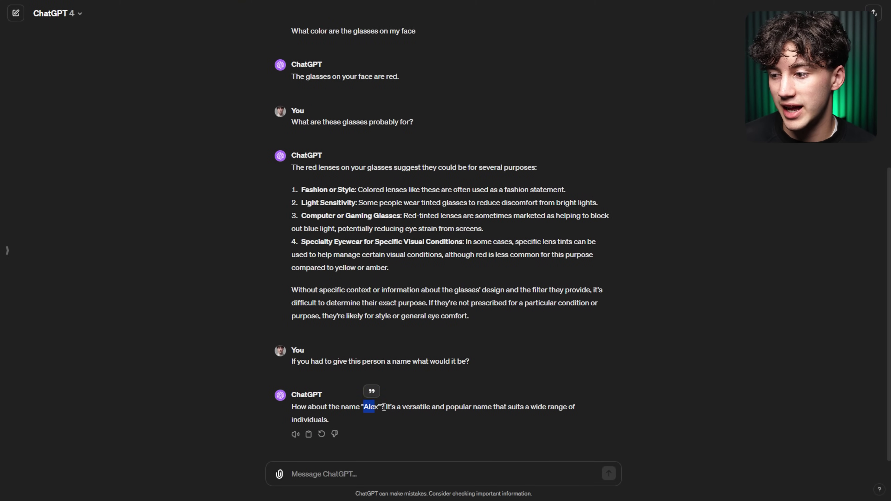
click(364, 410)
scroll(419, 408, up, 6)
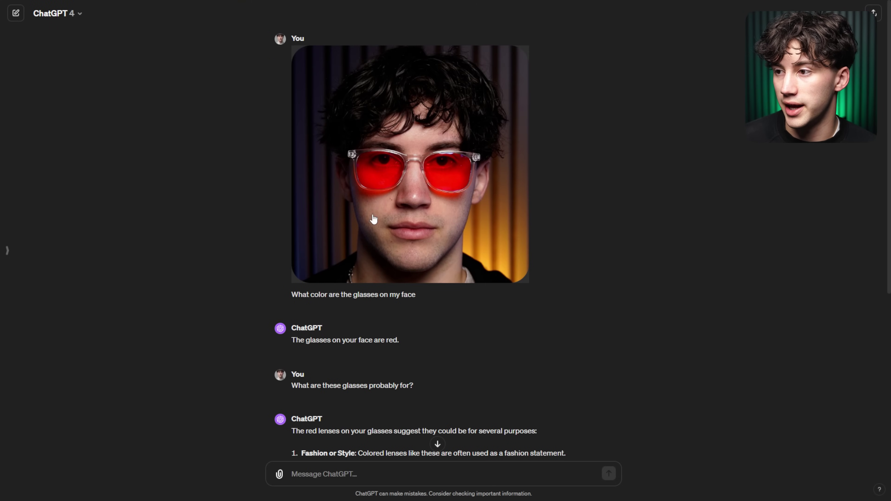
click(351, 166)
click(745, 160)
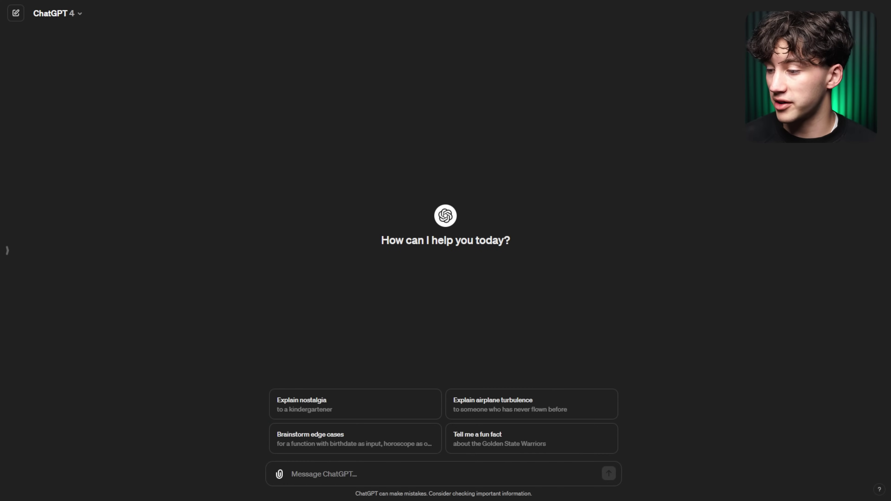
Request an image in the new chat with "Create me a lofi pixel art styled golden retriever in a sunset"
click(319, 475)
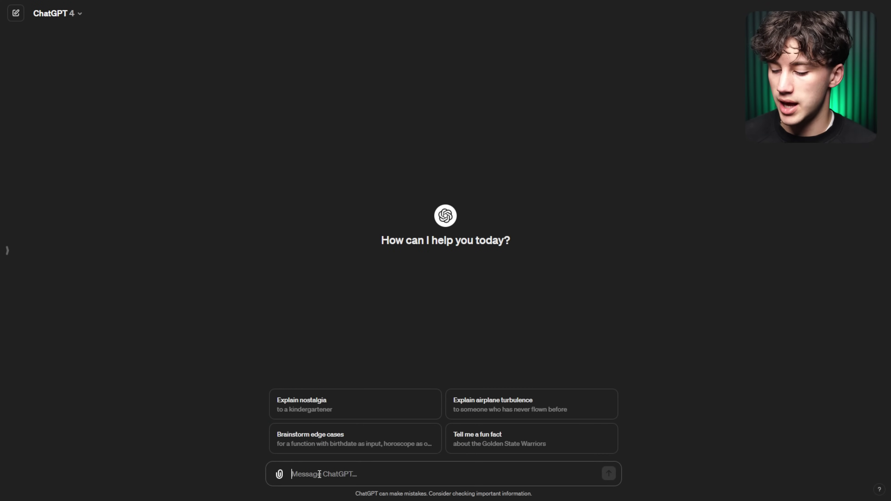
text(Create me a lofi )
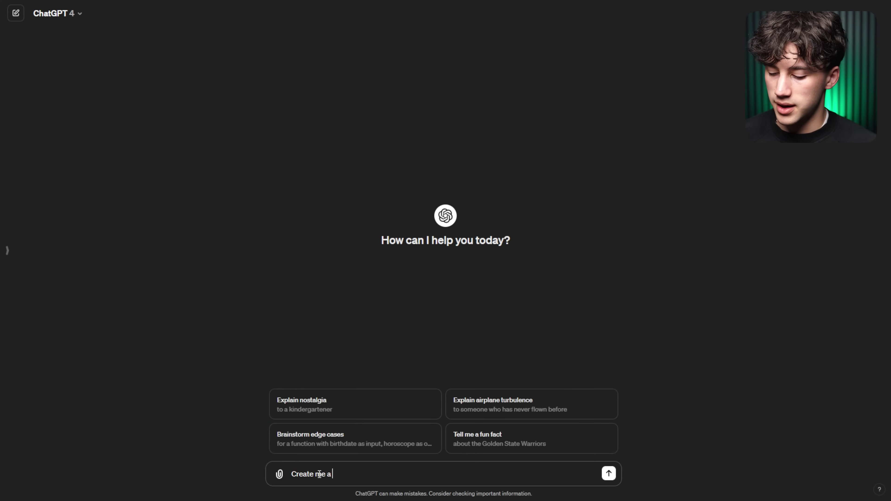
text(pixel art styled golden retriever)
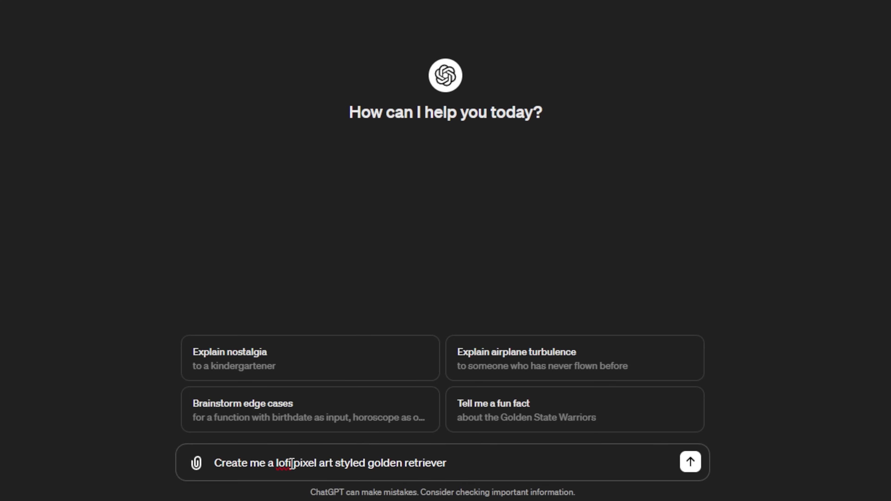
drag(294, 466, 465, 463)
click(361, 467)
click(462, 464)
click(691, 462)
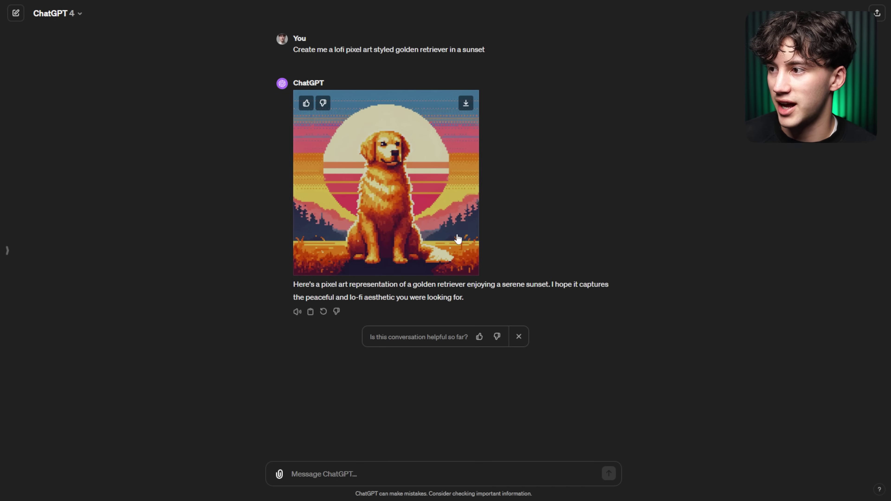
Dismiss the conversation feedback question, enlarge the generated golden retriever image and read the detailed prompt behind it
click(518, 337)
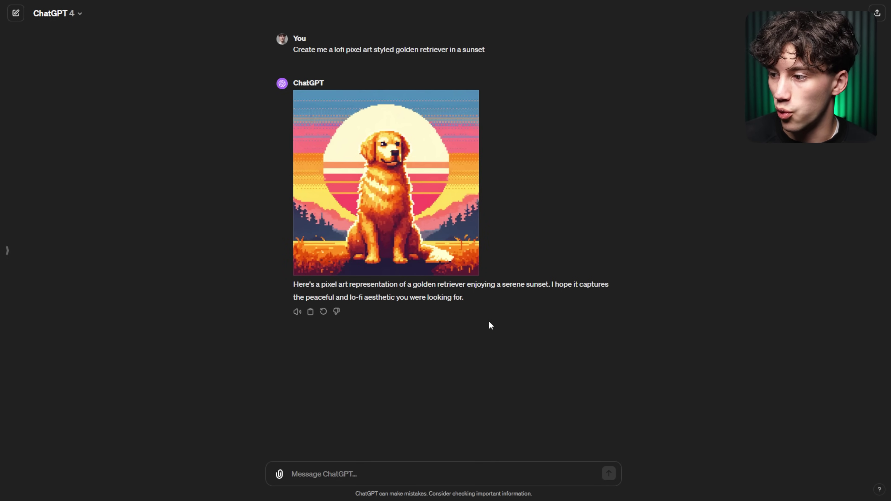
click(380, 190)
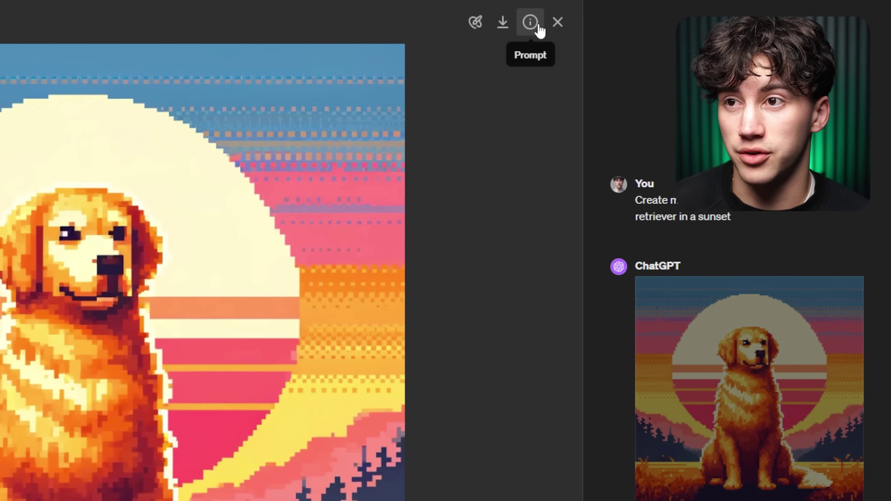
click(647, 15)
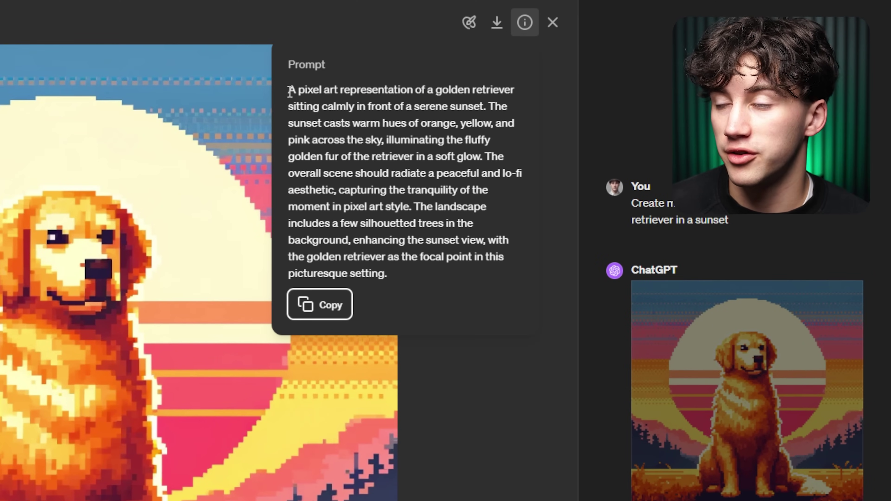
drag(288, 90, 402, 287)
click(458, 275)
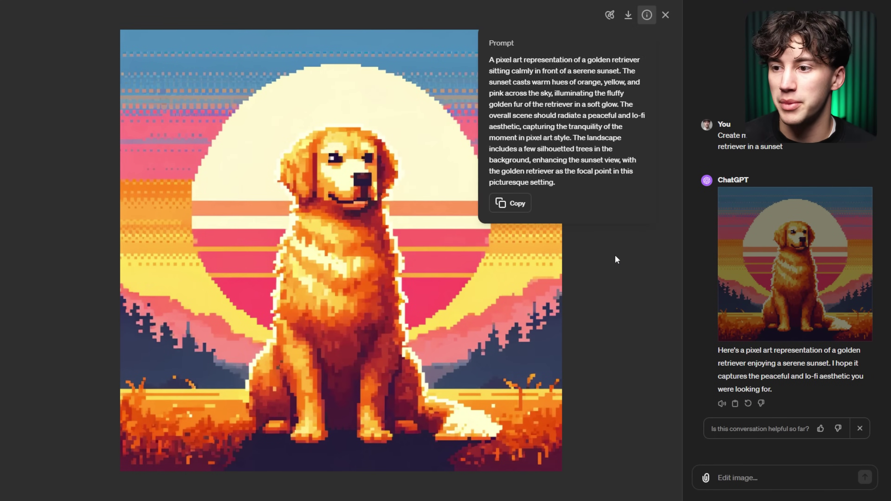
click(616, 256)
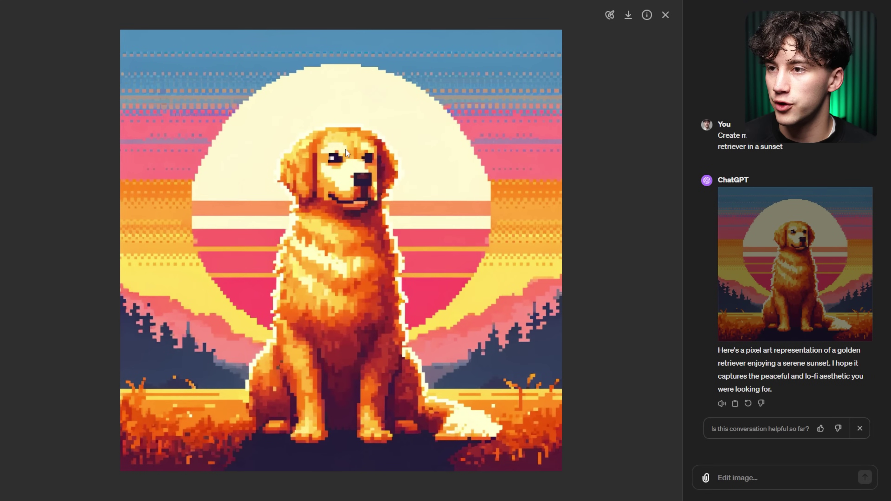
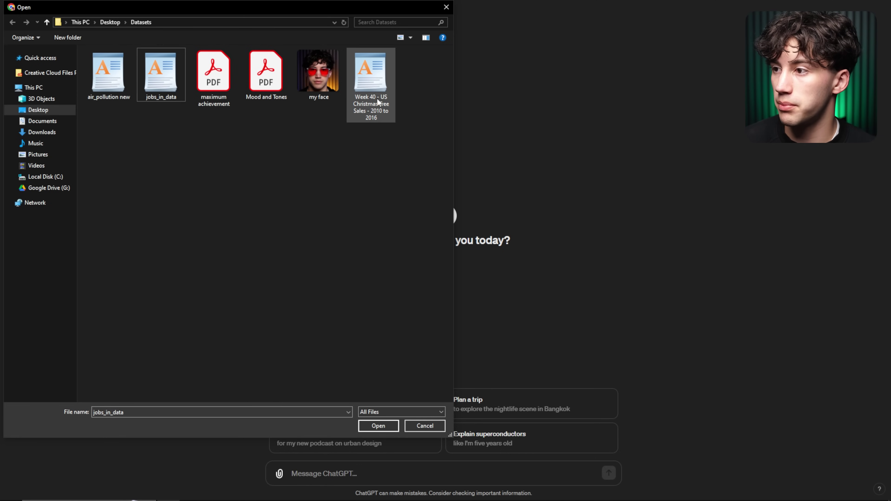
Attach the spreadsheet "Week 40 - US Christmas Tree Sales - 2010 to 2016" and send it with "Clean this data if needed."
click(382, 80)
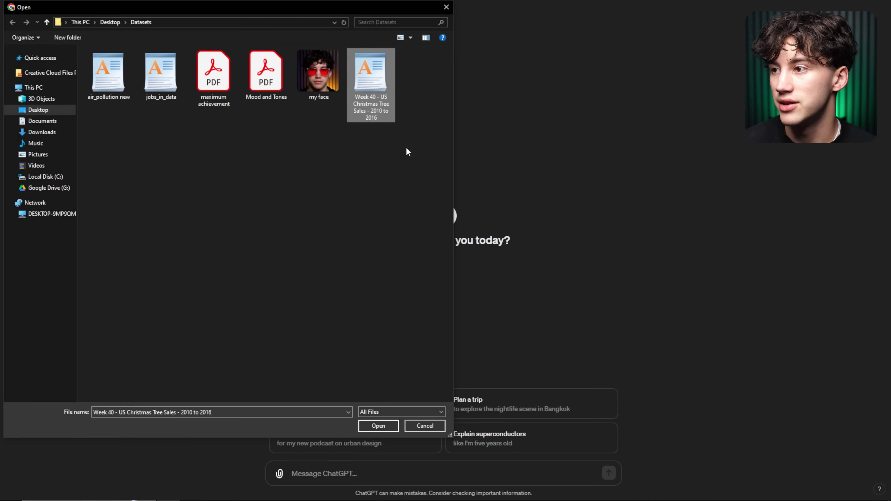
click(380, 424)
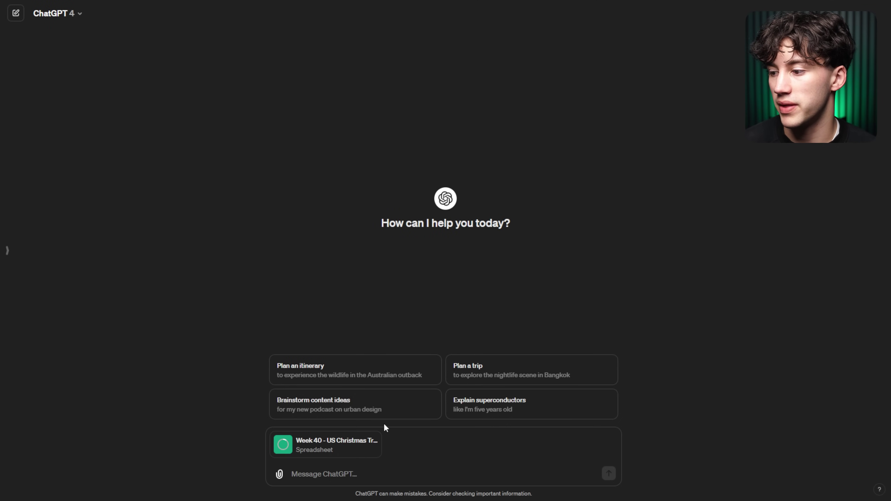
mouse_move(293, 450)
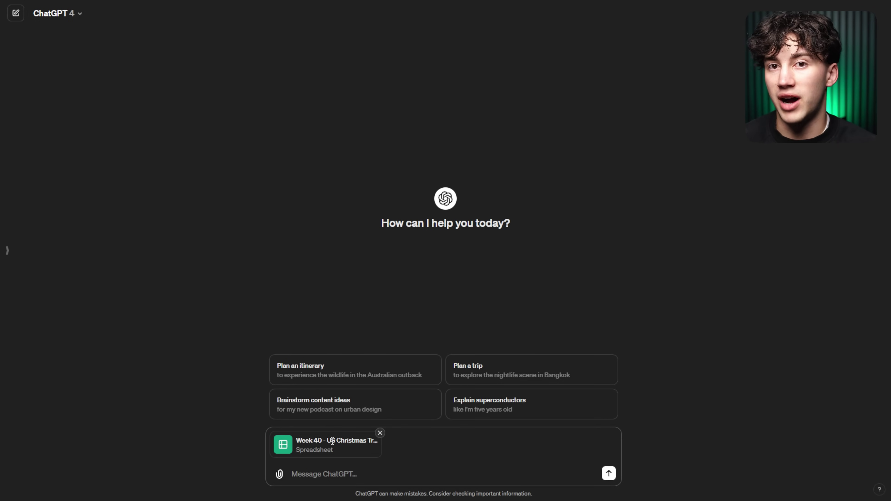
text(Clean this)
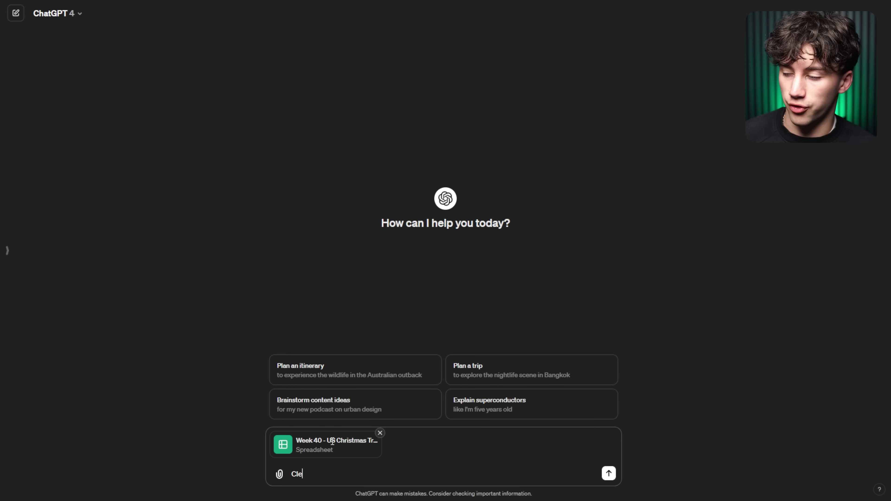
text( data if neede)
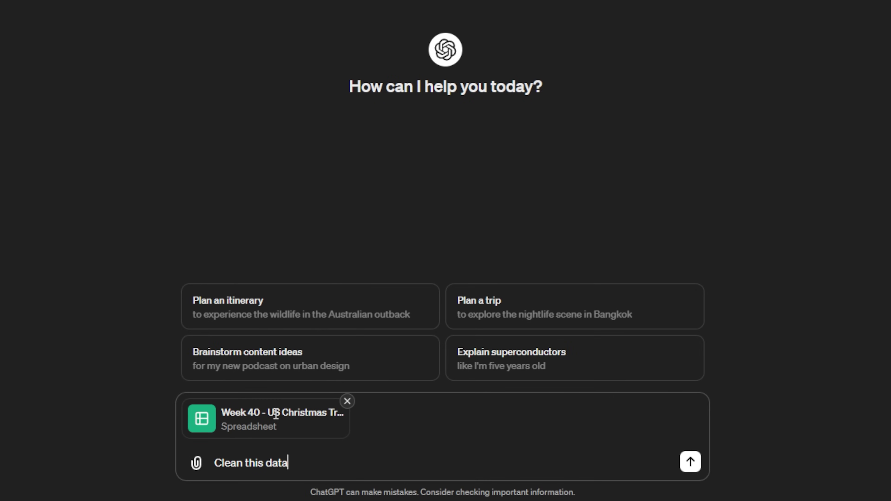
text(d.)
key(Return)
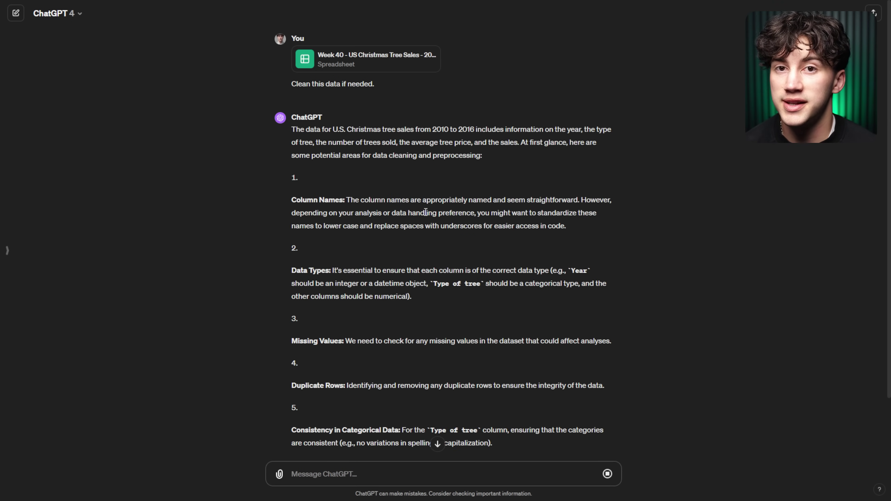
Read the reply's list of potential data-cleaning areas, from column names and data types to consistency in categorical data
drag(293, 201, 397, 204)
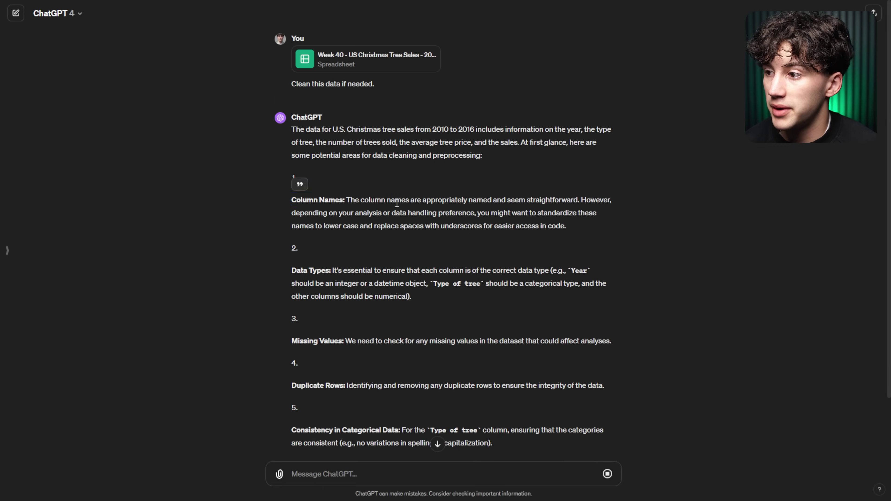
scroll(397, 208, down, 2)
drag(301, 204, 344, 204)
scroll(379, 234, down, 1)
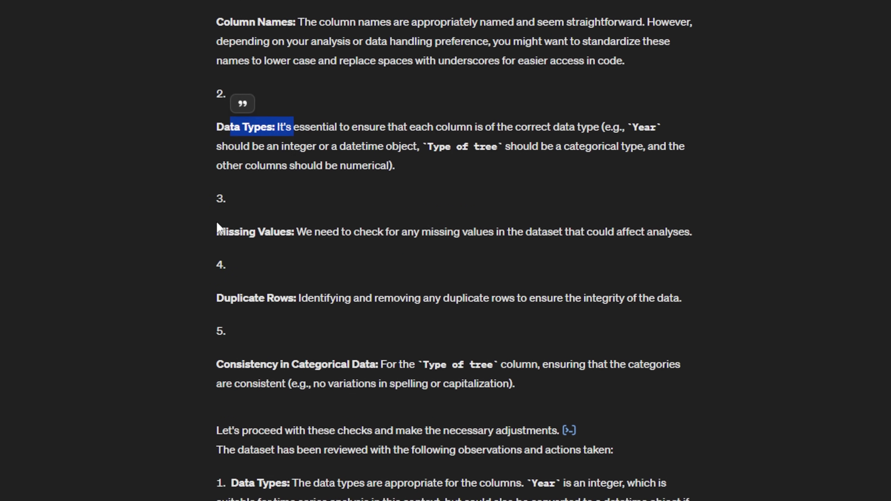
drag(216, 224, 295, 226)
drag(205, 297, 271, 290)
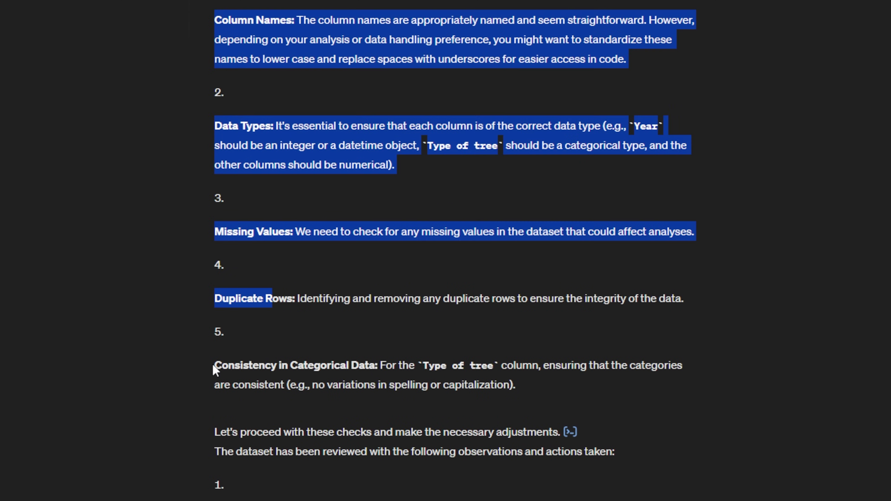
drag(214, 369, 377, 367)
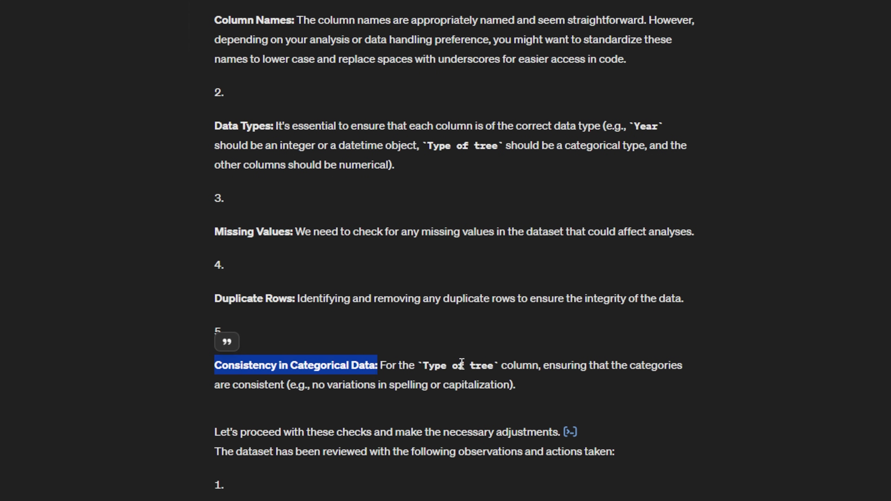
click(462, 363)
scroll(489, 352, down, 2)
drag(215, 363, 462, 363)
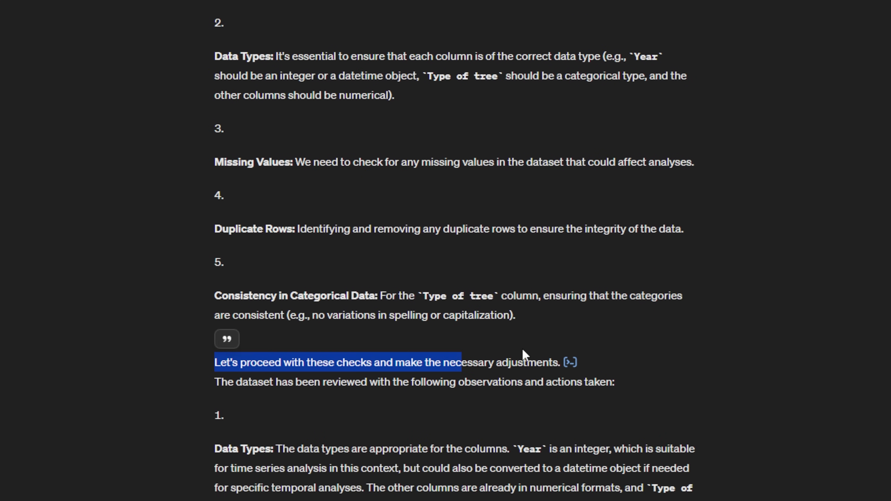
click(613, 303)
Review the observations and actions taken on the dataset against the proposed cleaning checks
scroll(613, 303, down, 6)
scroll(604, 297, down, 4)
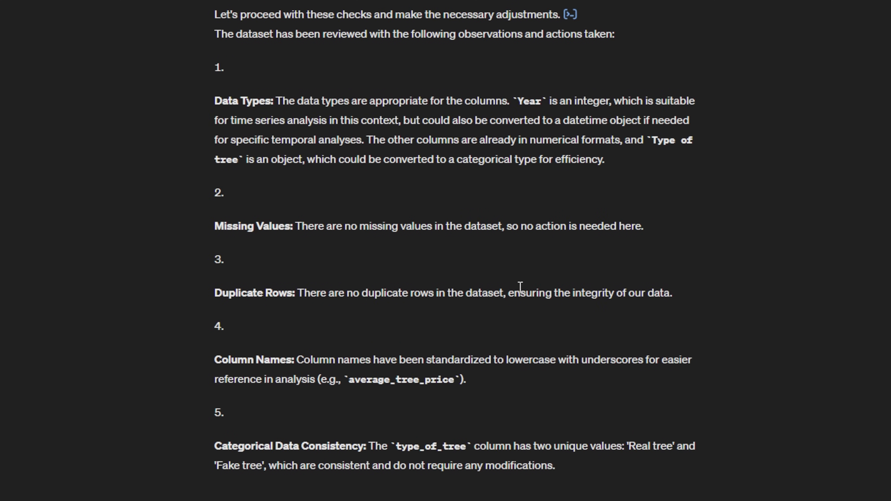
drag(214, 105, 559, 467)
click(729, 384)
scroll(731, 377, up, 5)
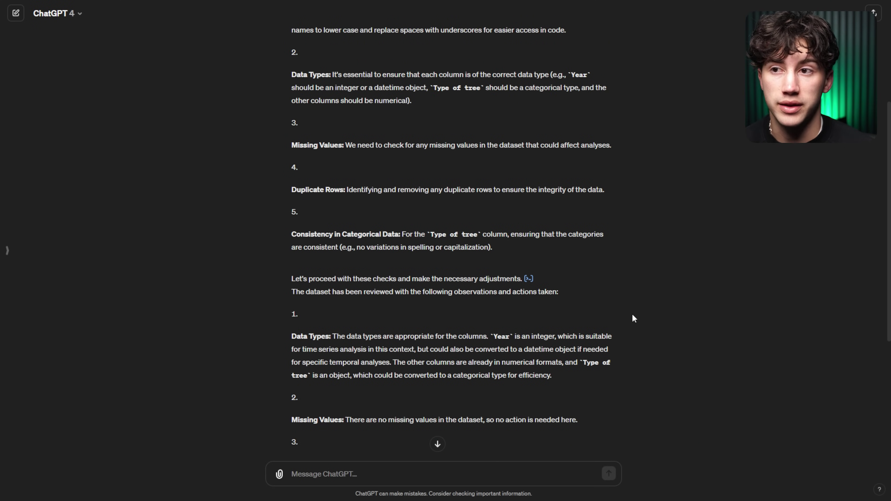
scroll(633, 314, up, 5)
scroll(592, 297, down, 10)
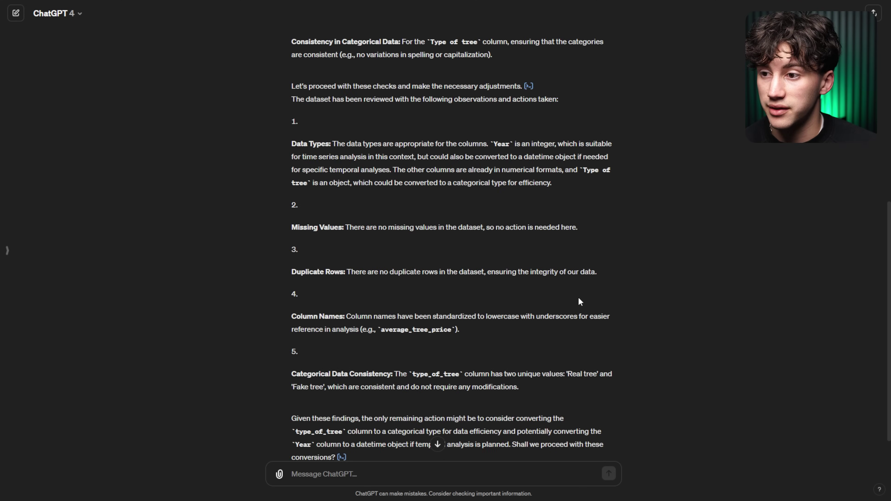
Read the closing proposal about converting the type_of_tree and Year columns
drag(378, 381, 542, 381)
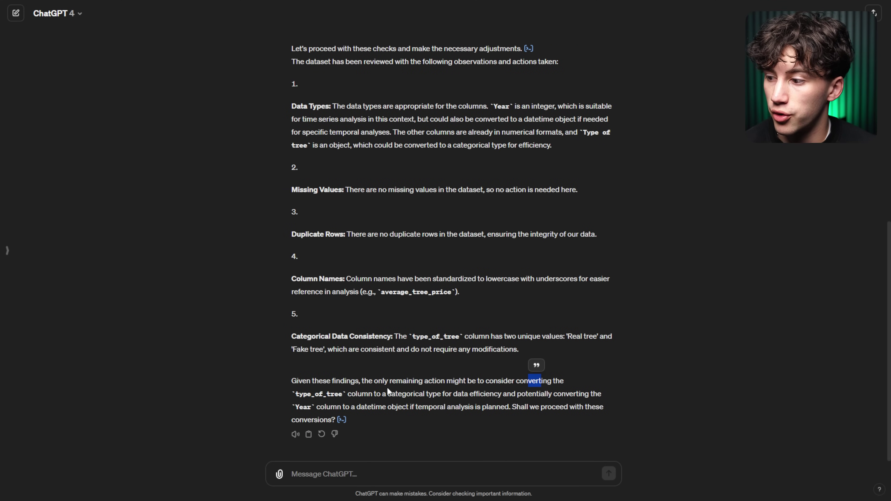
drag(295, 393, 437, 394)
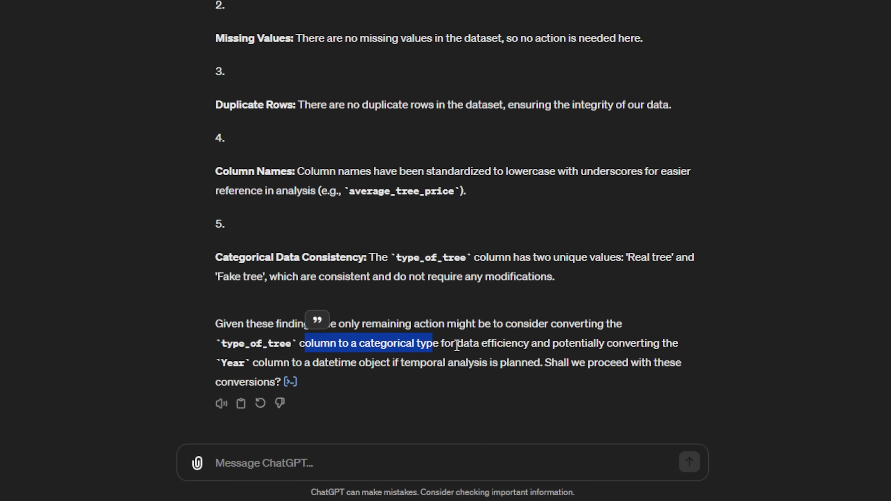
drag(457, 345, 673, 344)
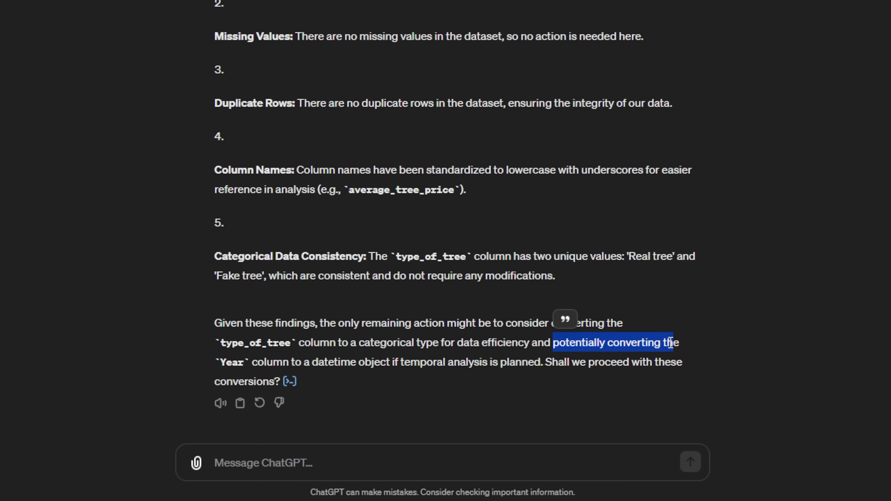
double_click(226, 367)
drag(310, 367, 338, 365)
click(388, 364)
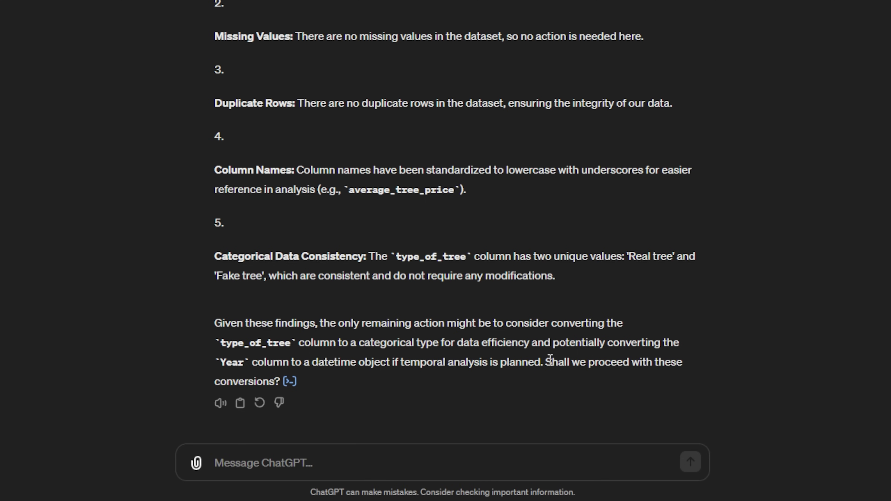
drag(545, 363, 688, 367)
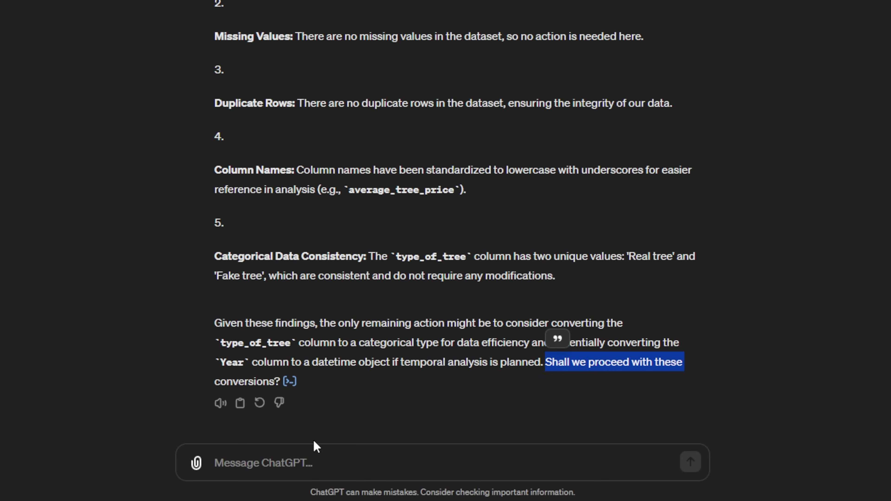
Reply with "yes proceed and give me a downloadable copy of the new data" and download the cleaned dataset
click(286, 447)
text(yes p)
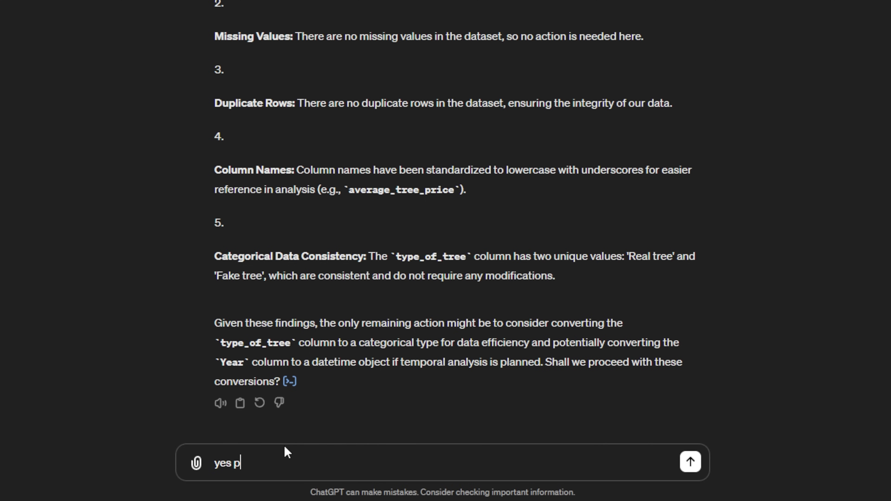
text(roceed and give me a down)
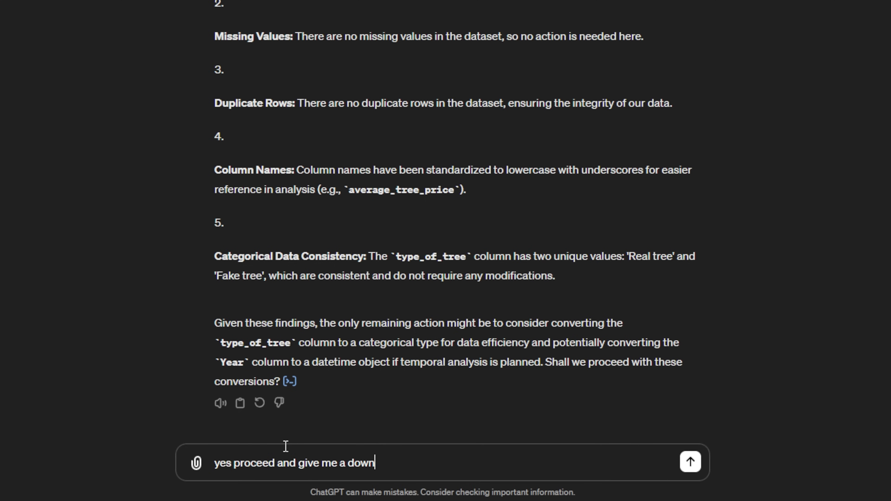
text(loadable copy)
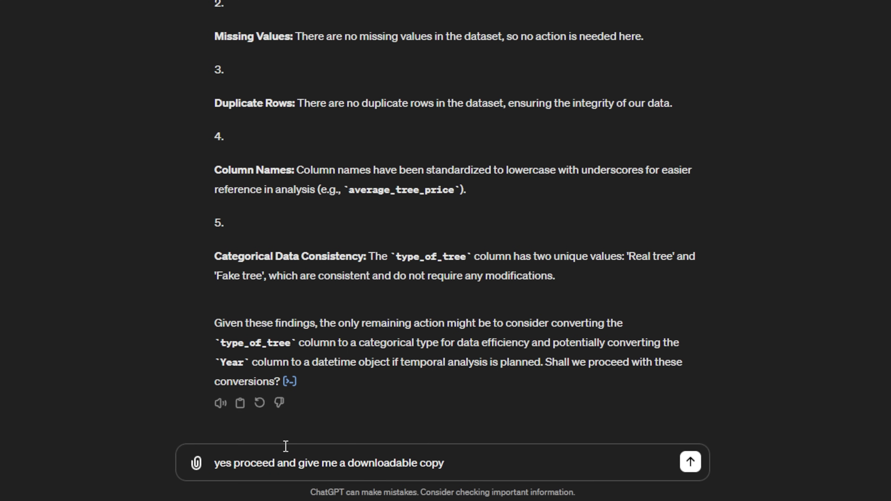
text( of the new data)
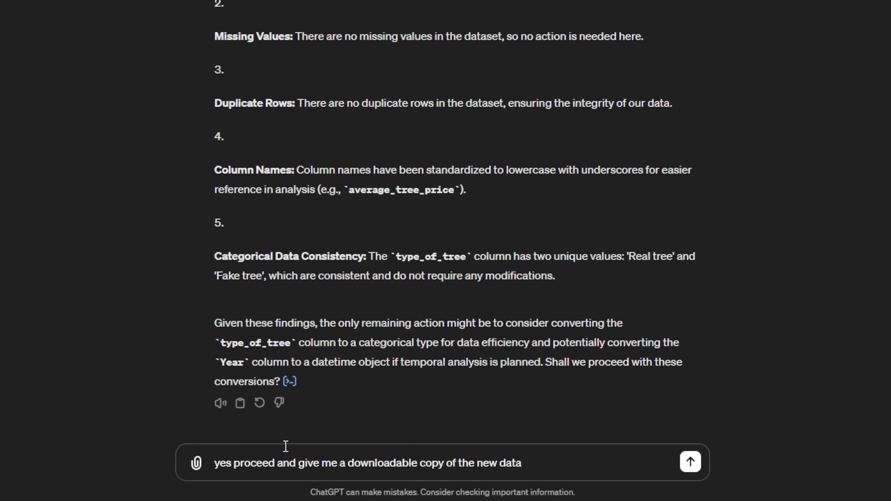
key(Return)
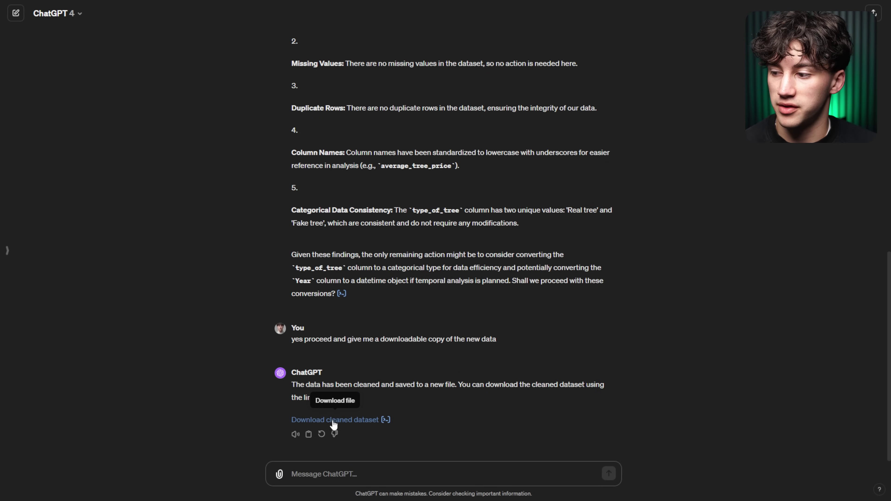
click(327, 420)
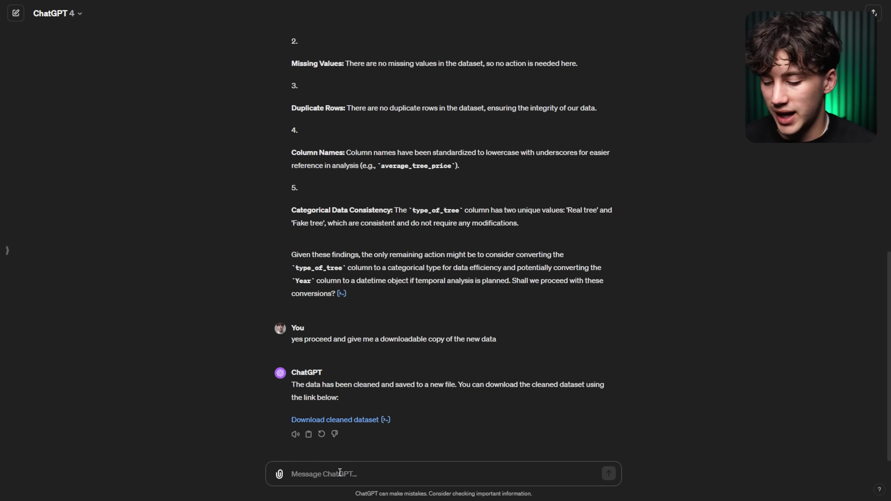
Send the prompt "Walk me through the process of creating a bar graph and create one based on this data."
click(339, 472)
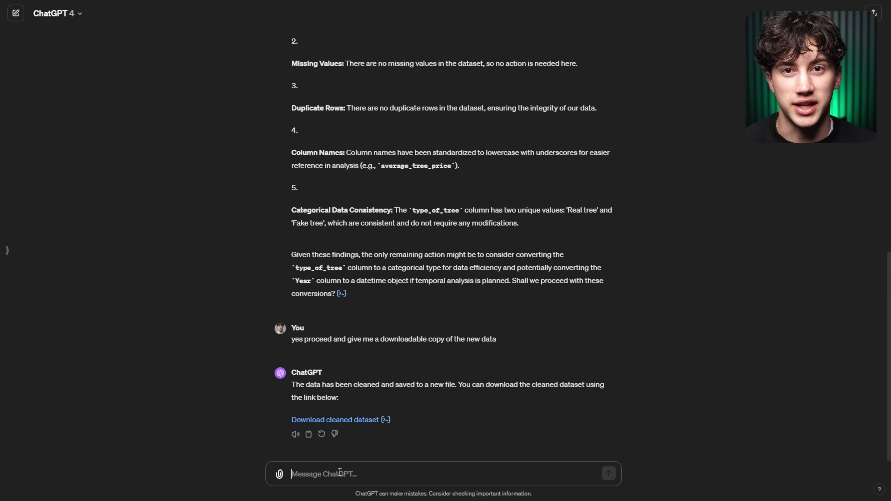
text(Walk me through the process of creating a bar graph and create one based on this data.)
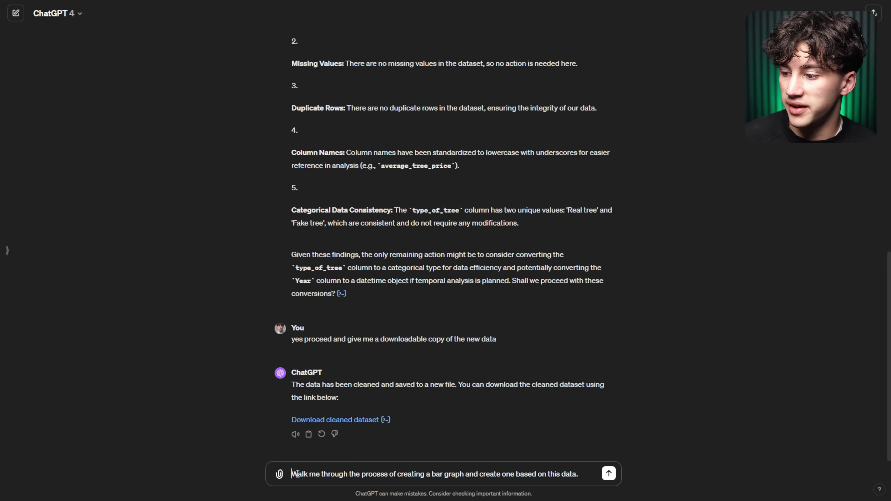
drag(292, 474, 592, 478)
click(610, 478)
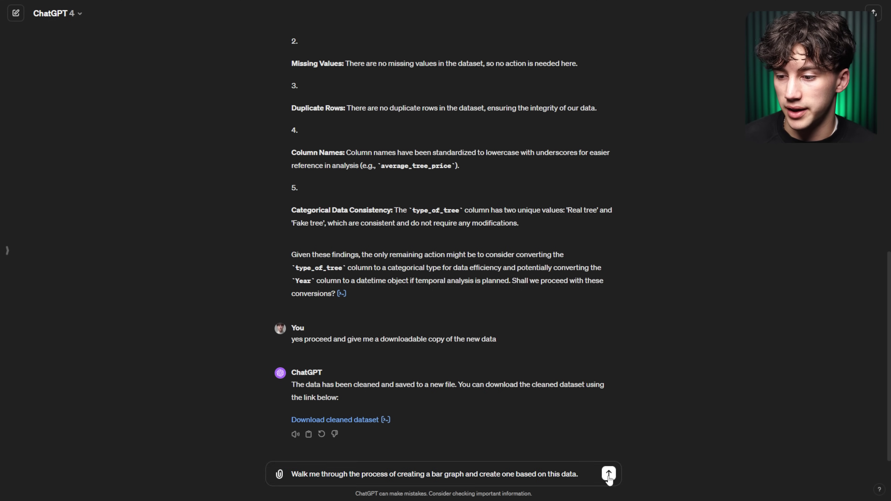
click(610, 477)
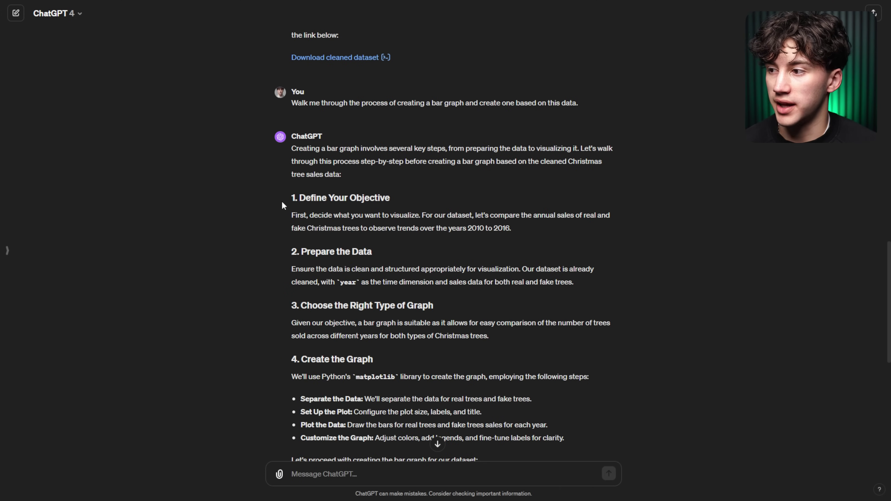
Read the step-by-step bar graph walkthrough and examine the generated graph of annual Christmas tree sales
drag(290, 148, 617, 438)
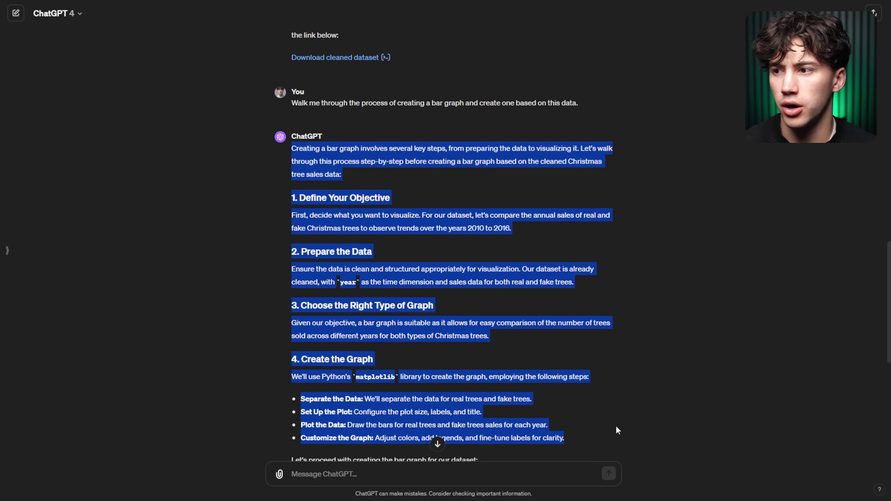
click(522, 259)
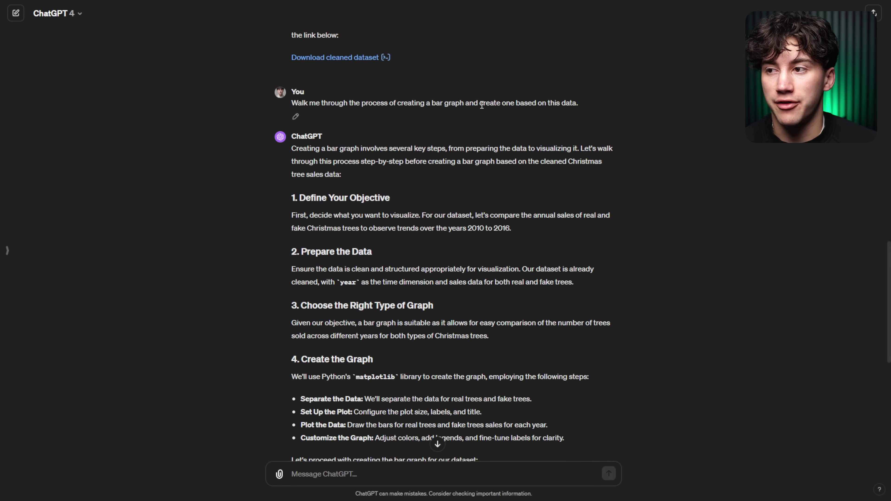
drag(480, 105, 577, 104)
click(616, 112)
scroll(615, 112, down, 6)
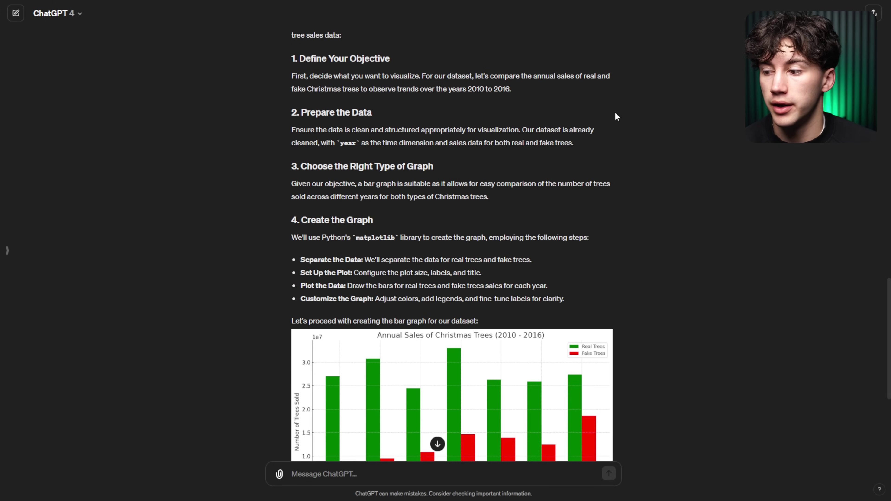
scroll(616, 113, down, 1)
scroll(630, 113, down, 1)
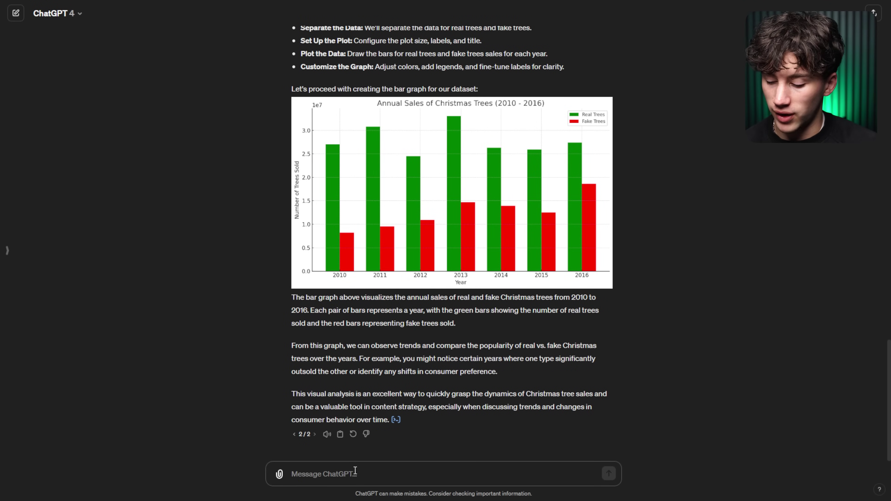
Send the follow-up prompt "Now make a line graph based on this same data"
text(Now ma)
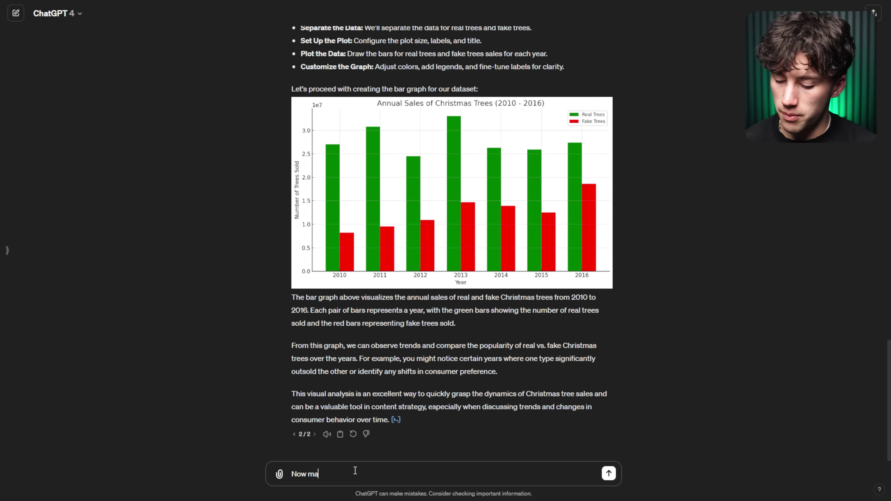
text(ke a line graph based on the)
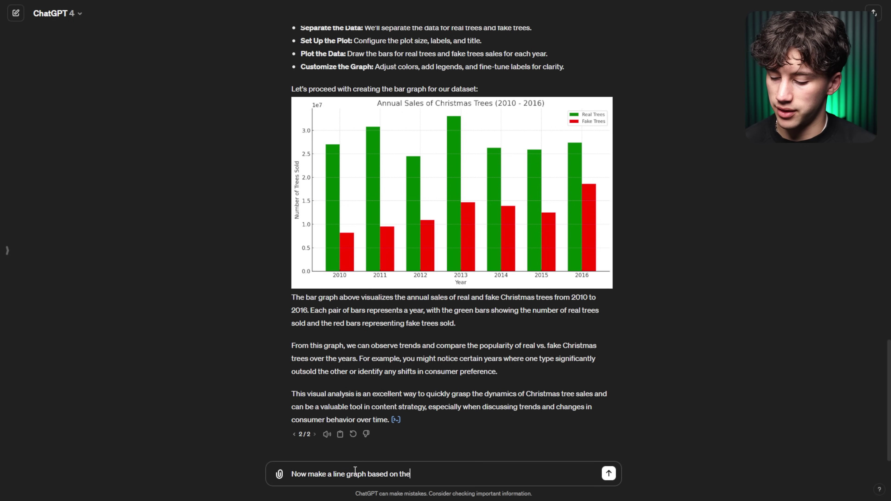
key(BackSpace)
text(is same data)
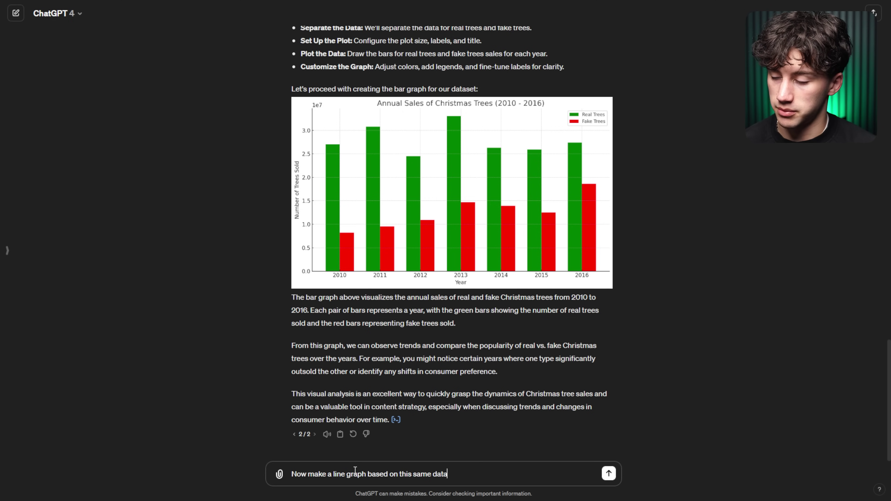
key(Return)
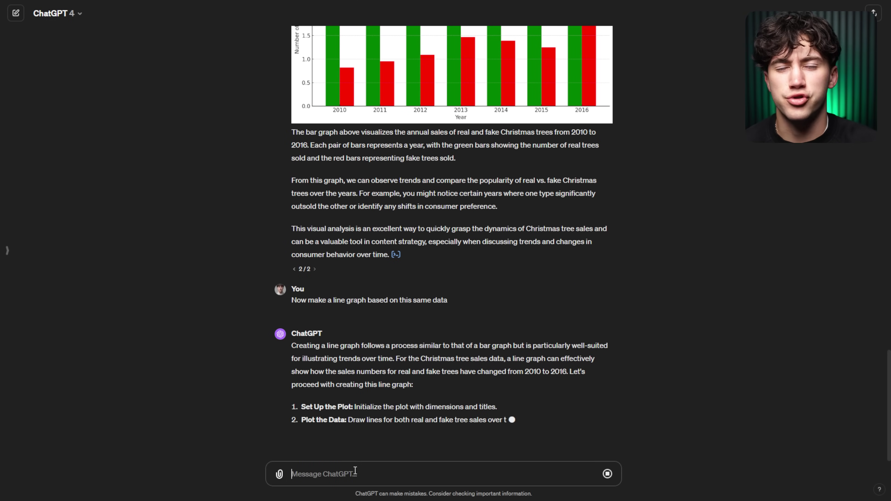
Examine the generated line graph and compare it with the earlier bar graph
scroll(404, 464, up, 5)
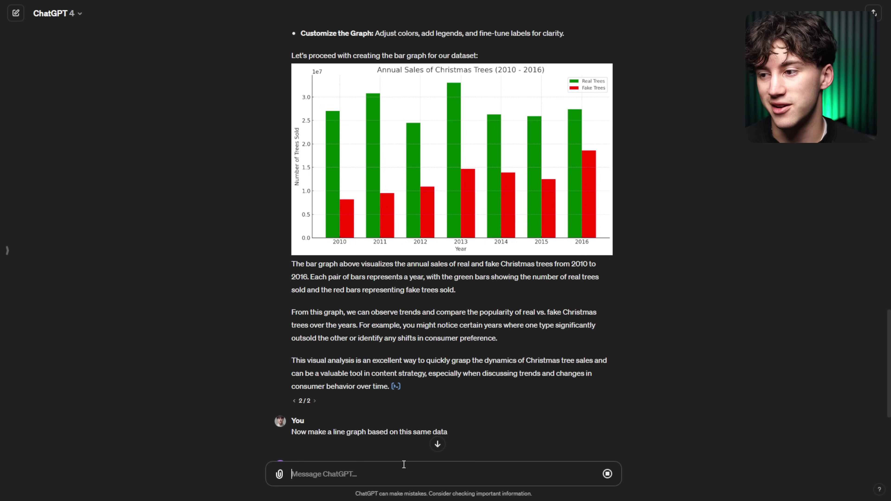
scroll(406, 420, down, 12)
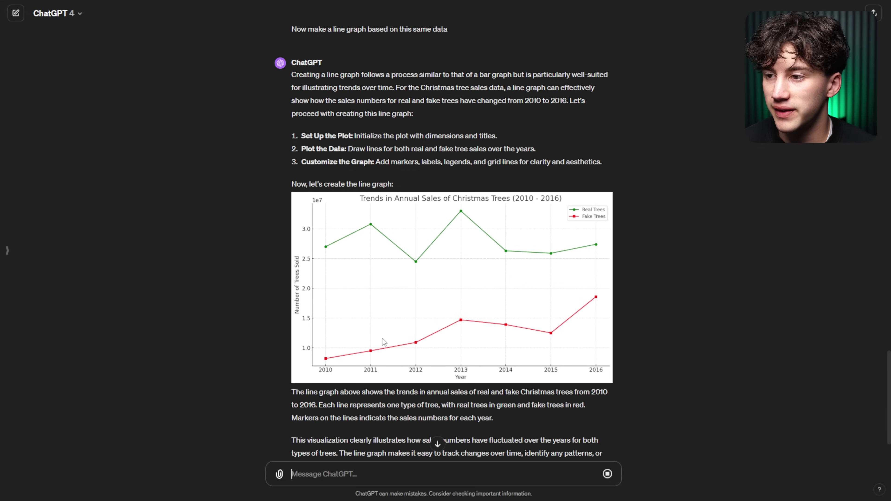
scroll(384, 343, up, 16)
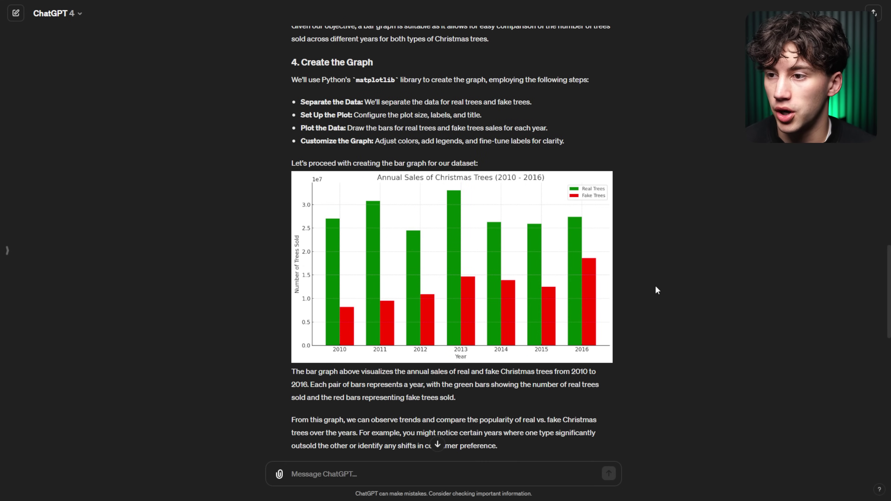
scroll(529, 333, down, 5)
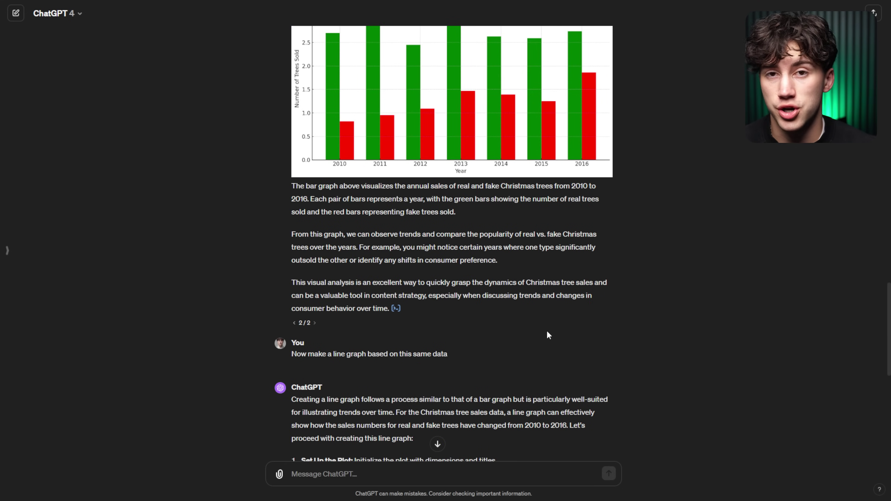
Review the line graph of Christmas tree sales from 2010 to 2016 together with its written explanation
scroll(568, 330, down, 9)
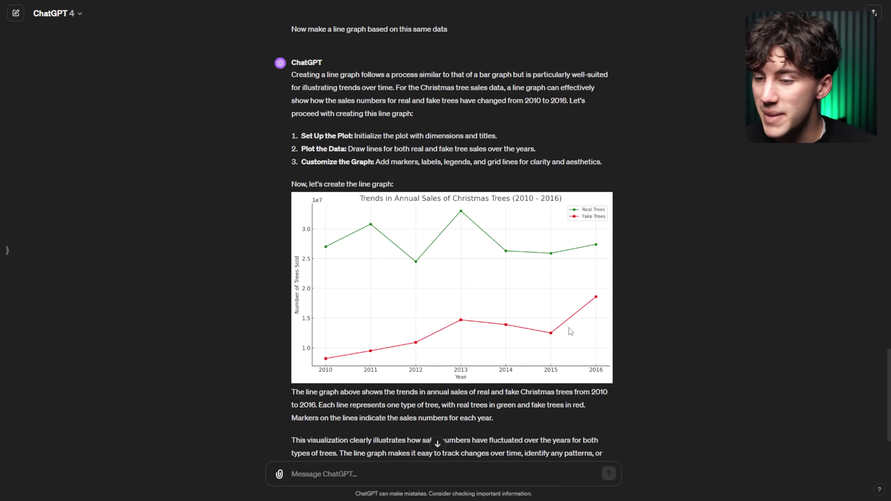
scroll(416, 317, down, 1)
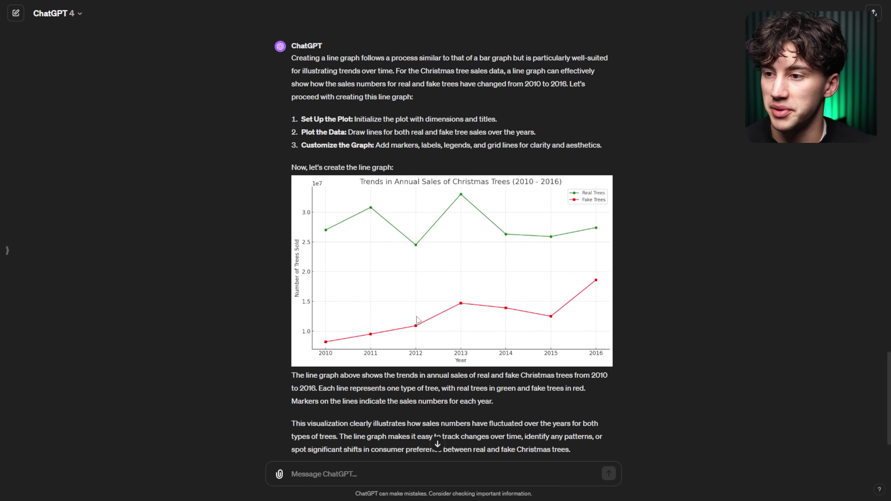
scroll(417, 320, down, 2)
scroll(529, 326, up, 1)
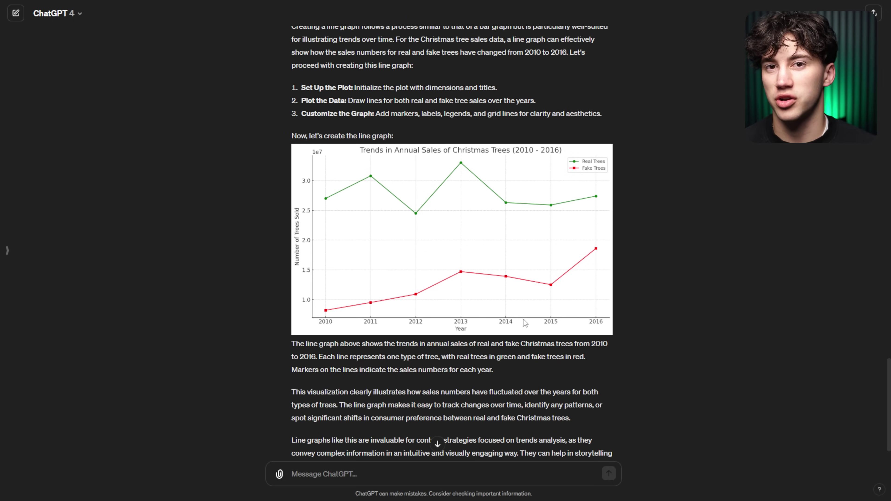
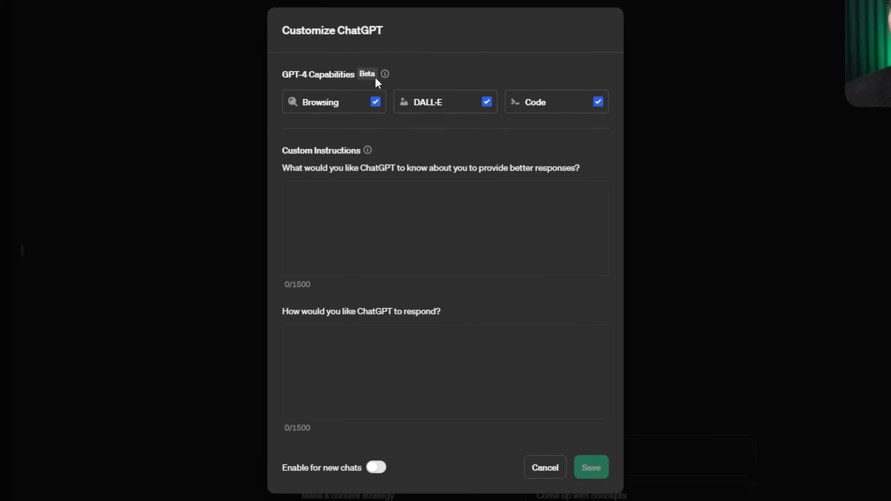
Enable custom instructions for new chats and view the tips for both instruction fields
drag(281, 150, 393, 156)
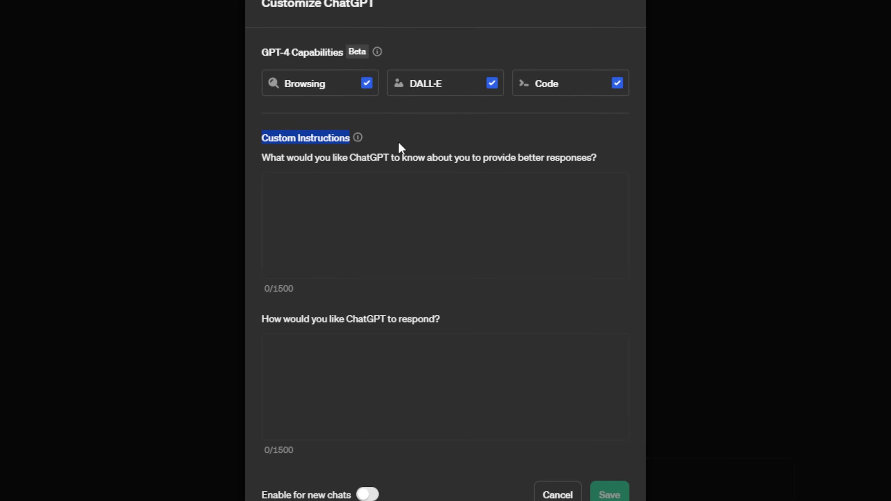
click(402, 143)
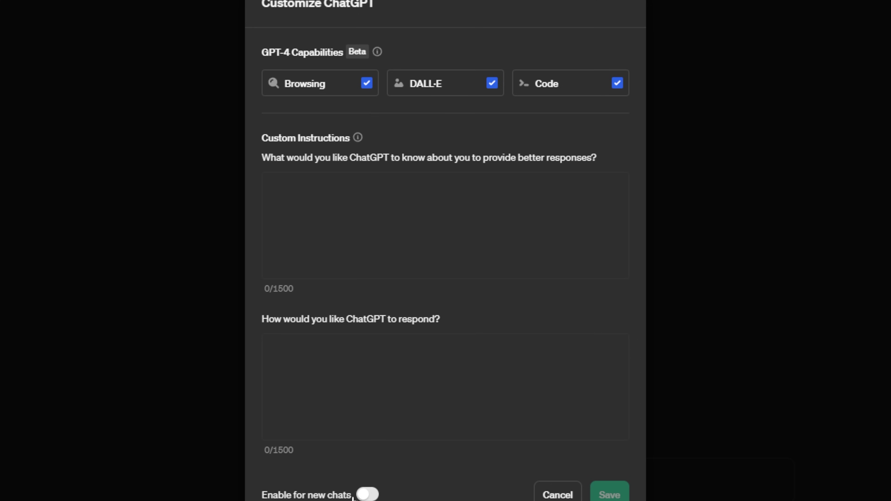
click(369, 496)
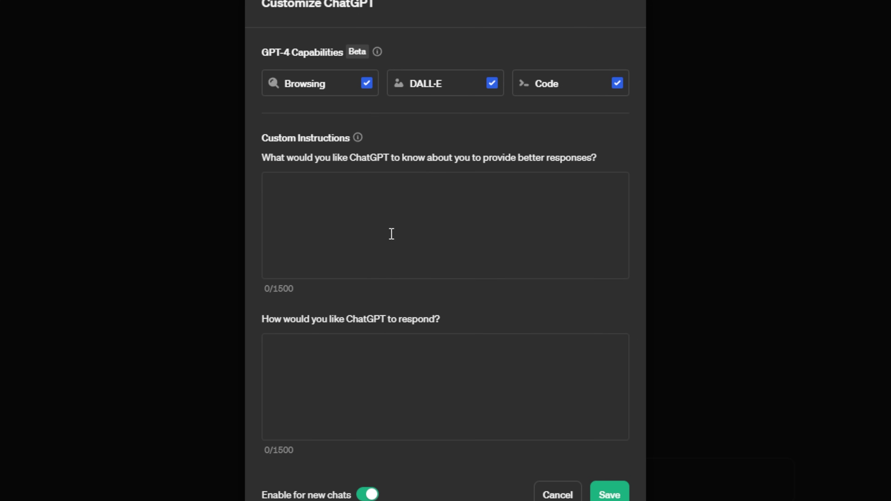
click(287, 179)
click(337, 360)
click(341, 199)
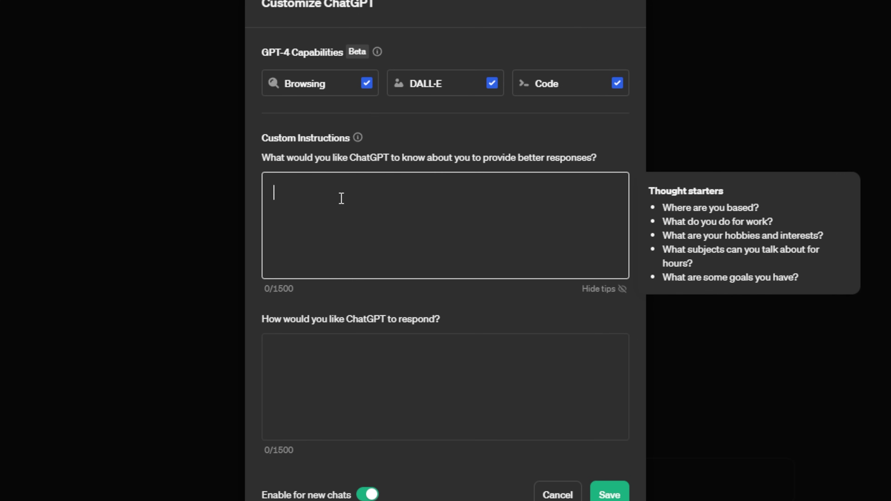
click(374, 344)
drag(262, 155, 600, 160)
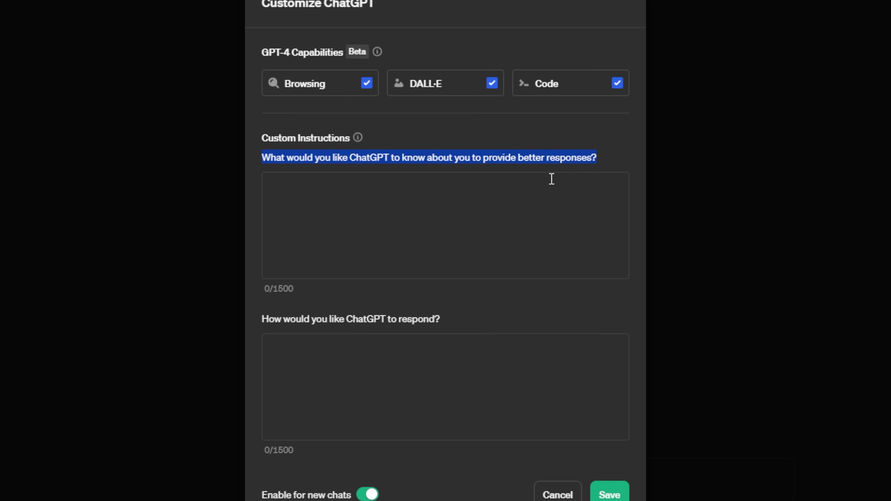
click(304, 186)
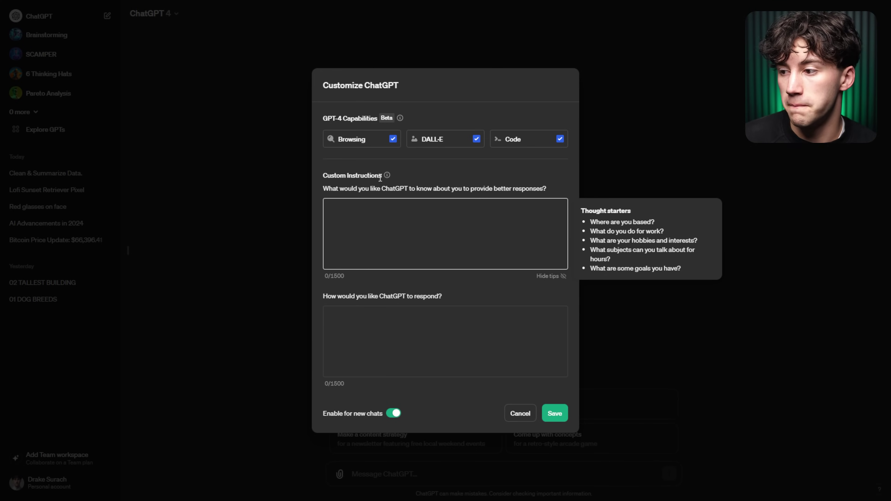
Try the instruction "make the responses very short." for how ChatGPT should respond, and clear it again
click(325, 297)
drag(324, 297, 445, 298)
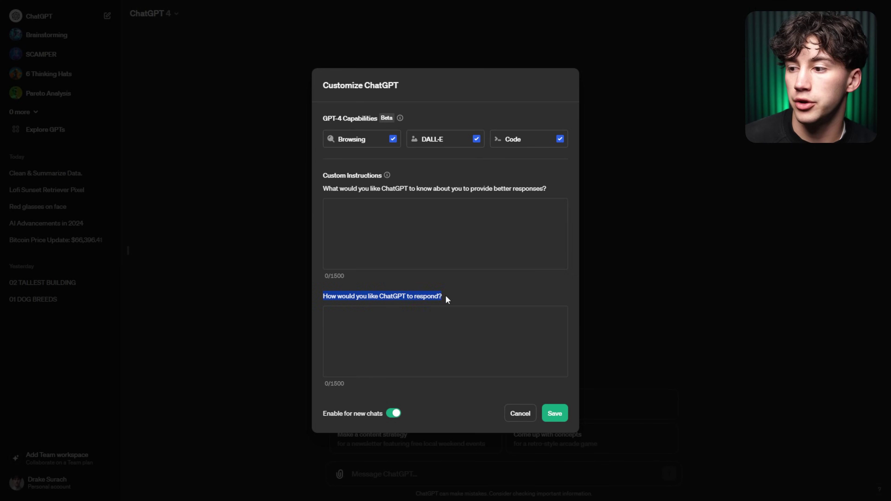
click(373, 323)
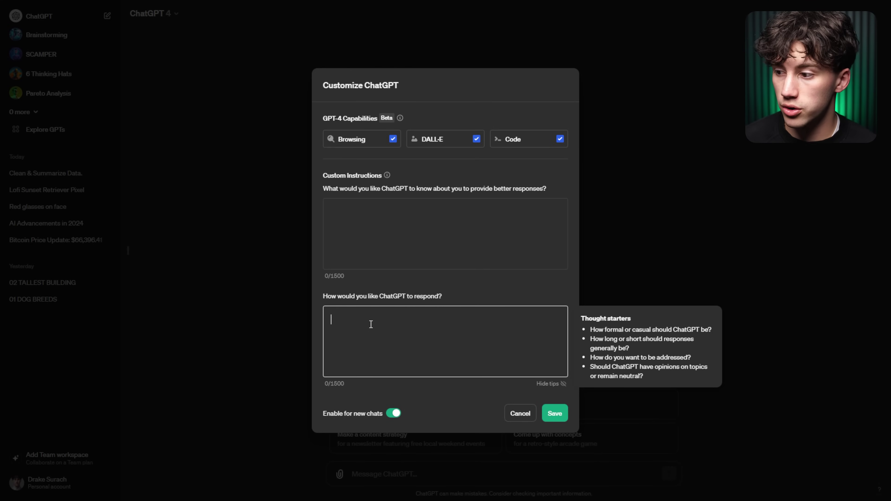
text(make the)
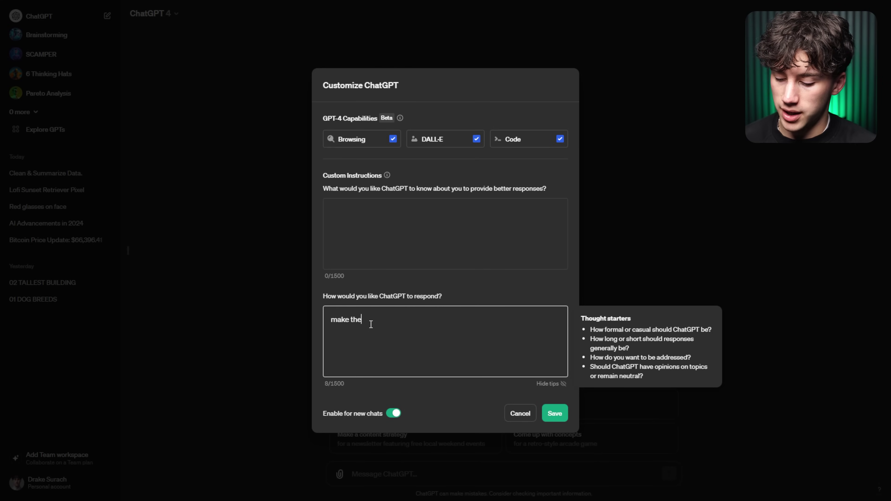
text( responses very short.)
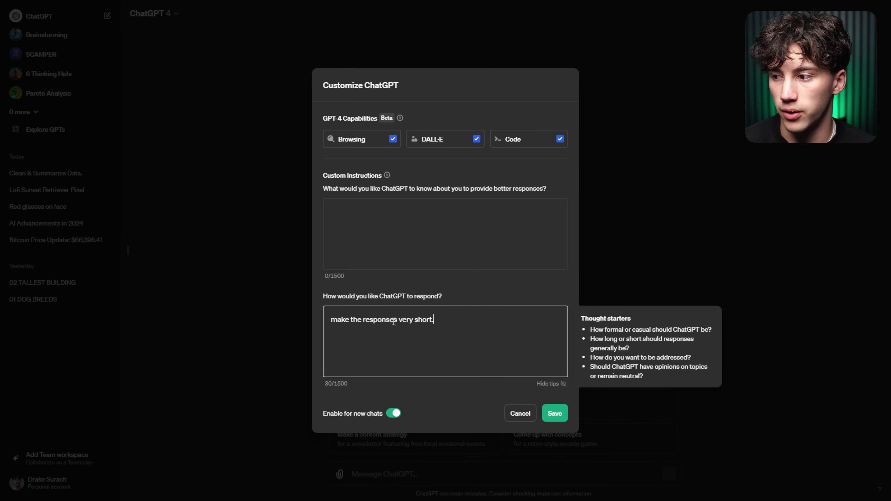
mouse_move(325, 297)
mouse_down()
mouse_move(462, 304)
mouse_move(394, 318)
mouse_move(328, 309)
mouse_up()
click(462, 317)
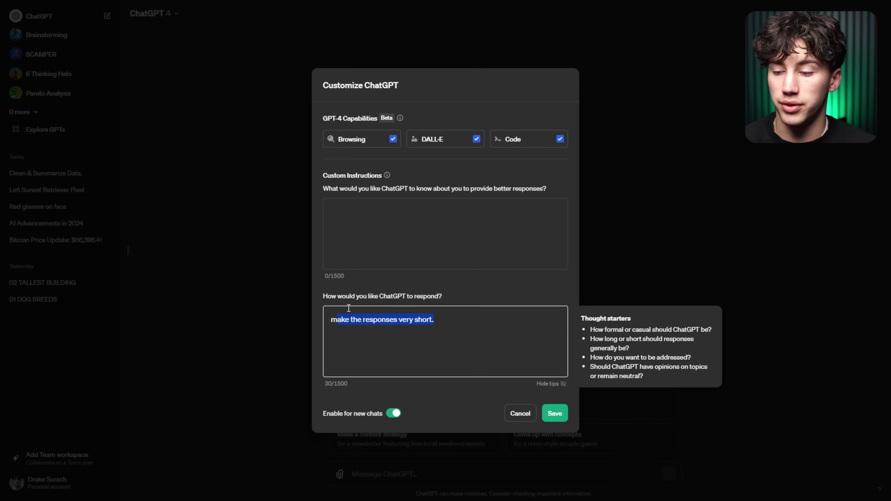
key(BackSpace)
key(BackSpace)
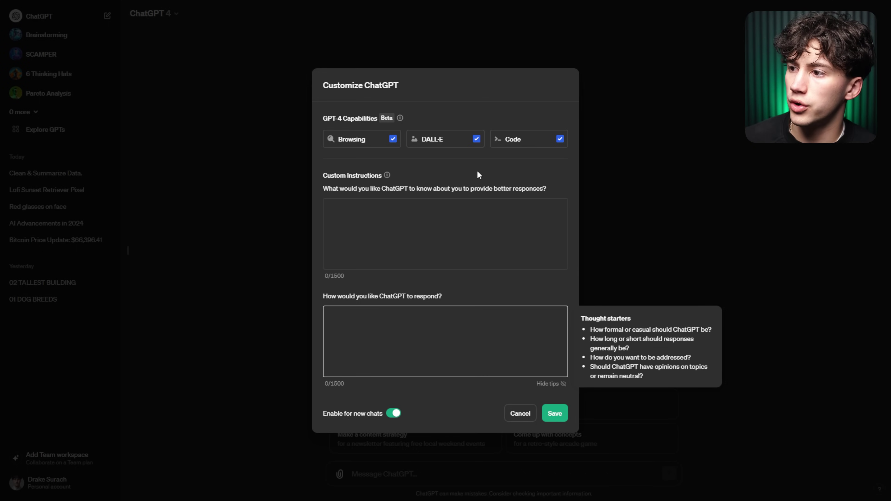
Compare the thought starters offered for the two custom instruction fields
click(418, 210)
click(407, 324)
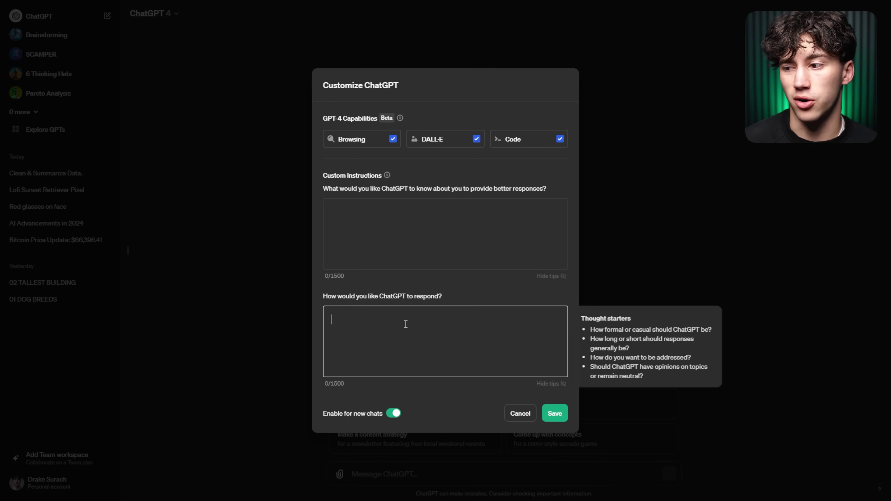
click(361, 205)
click(387, 331)
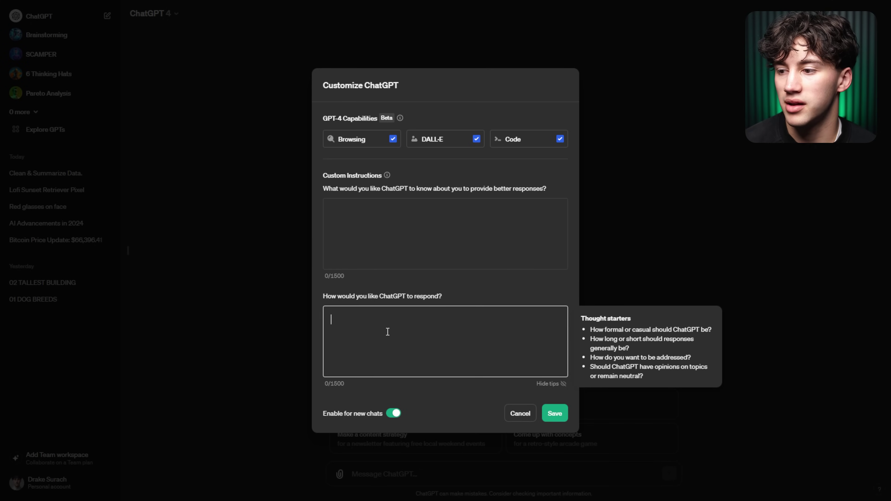
click(486, 302)
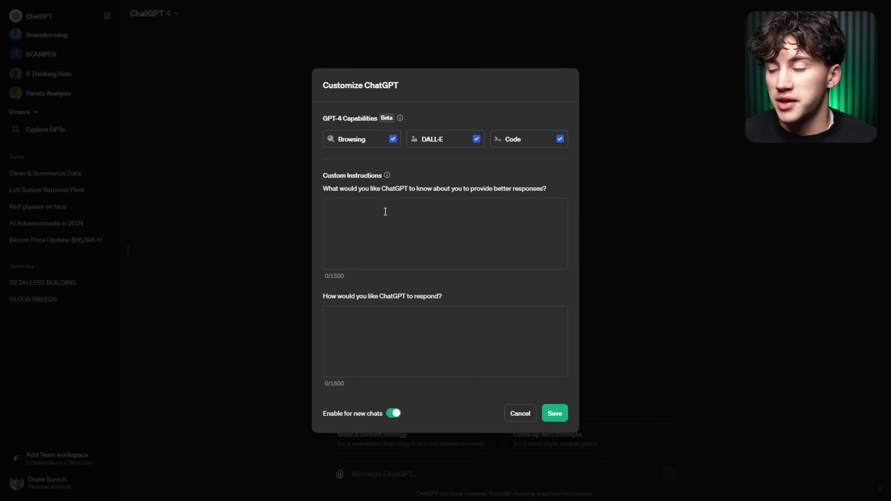
click(366, 208)
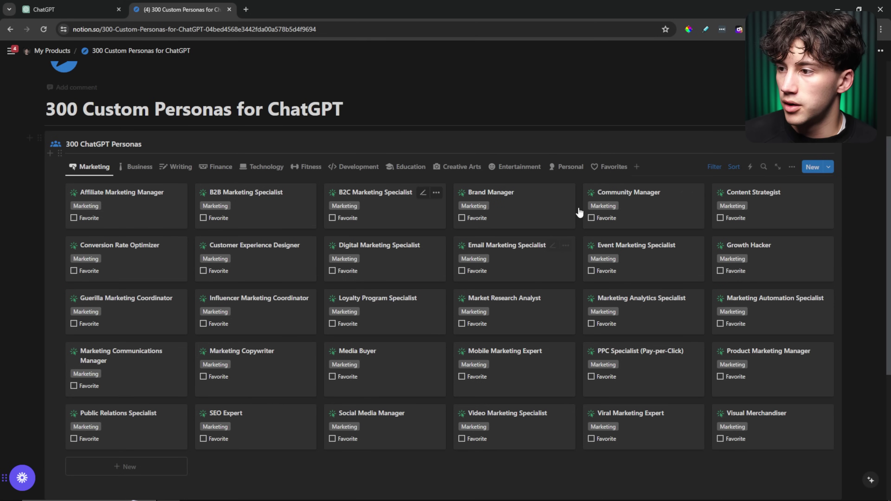
On the Notion page of 300 custom personas, open the Content Strategist marketing persona and copy its description of what ChatGPT should know
scroll(485, 193, up, 5)
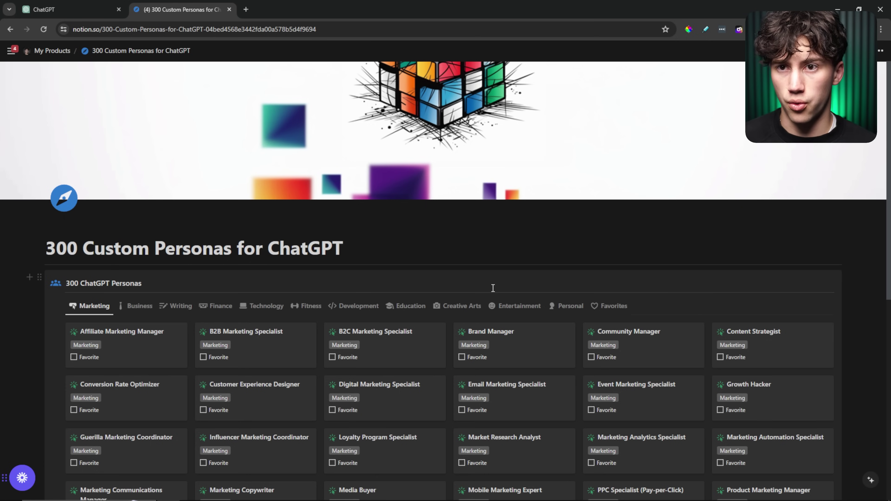
scroll(493, 288, down, 4)
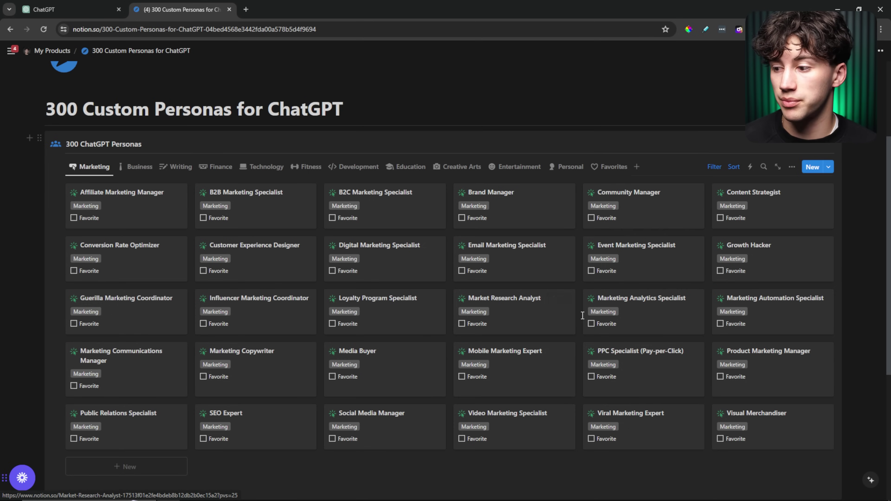
click(780, 218)
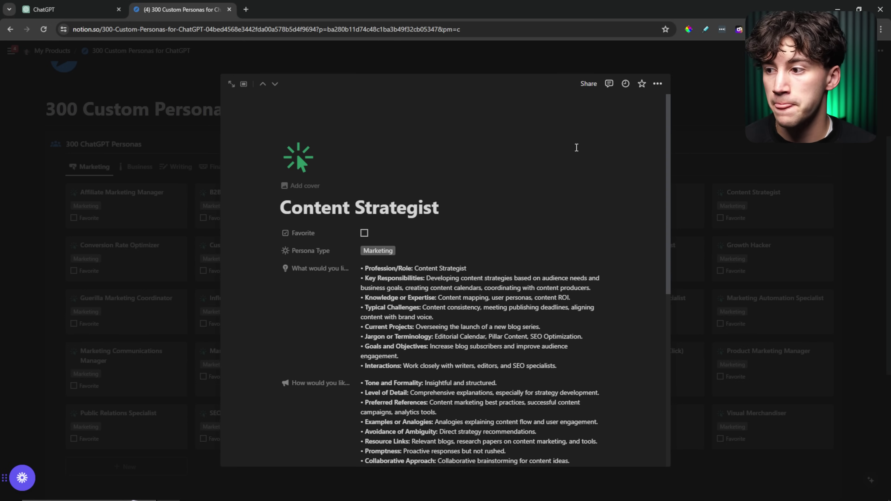
scroll(469, 280, down, 3)
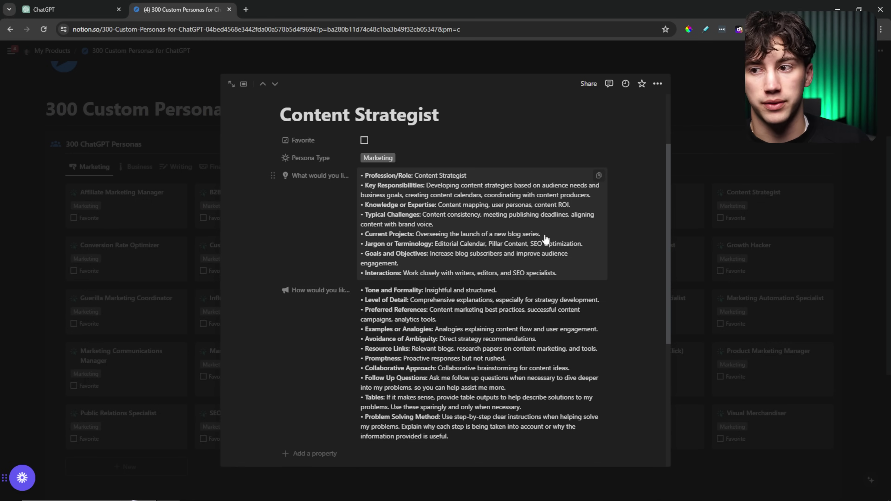
click(598, 176)
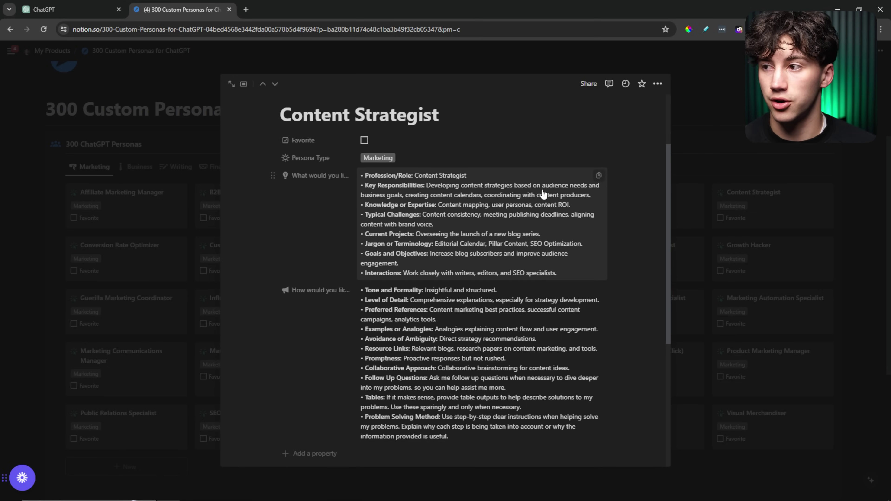
Switch back to ChatGPT, open its customization settings and enable custom instructions for new chats
click(58, 9)
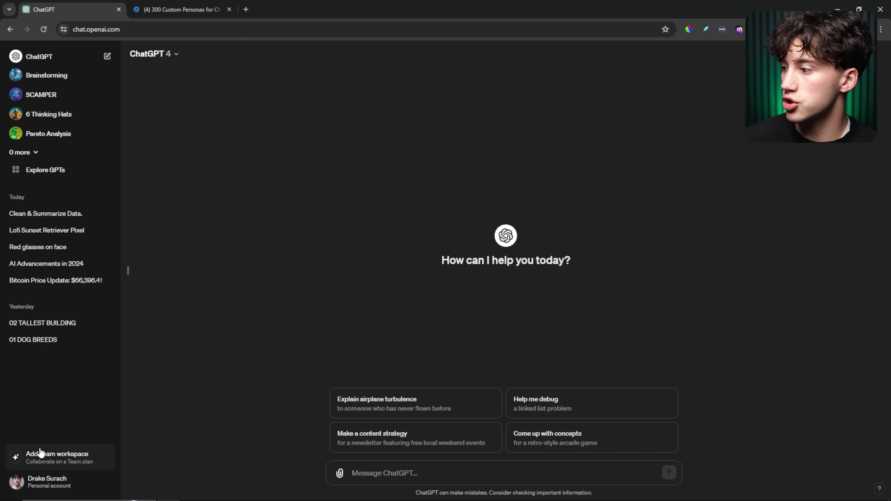
click(35, 479)
click(63, 413)
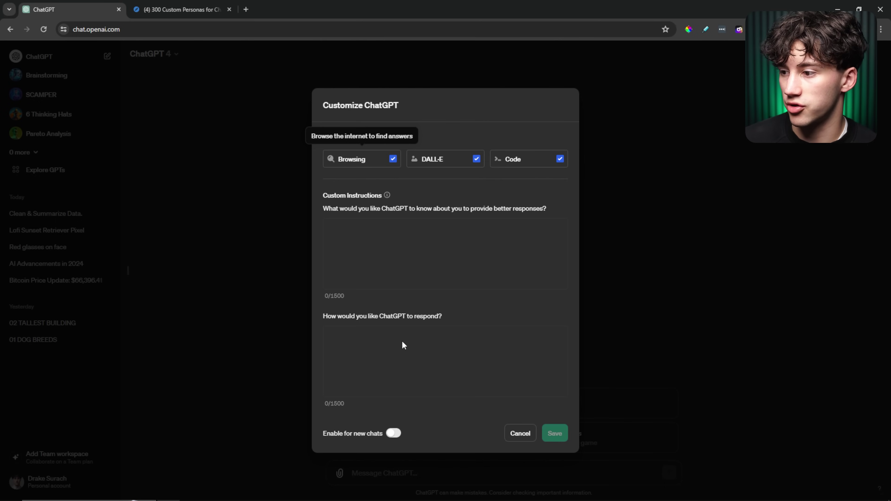
click(394, 433)
click(389, 239)
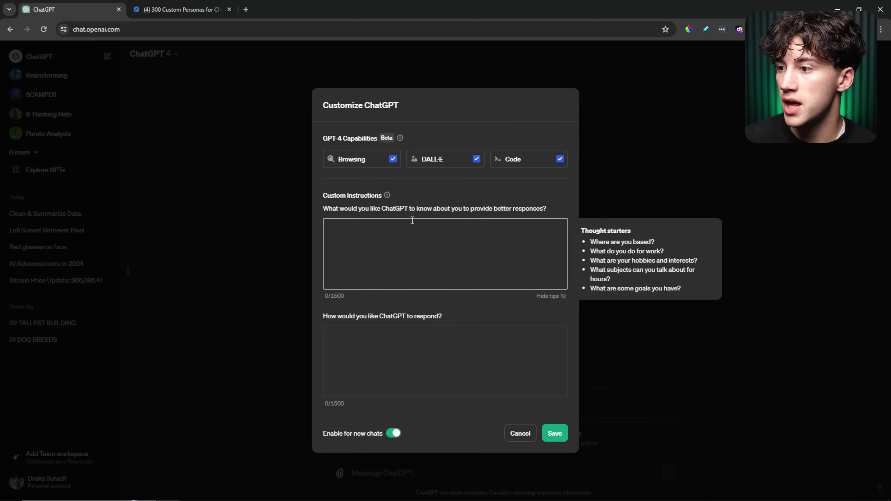
Copy the Content Strategist's background text from Notion into ChatGPT's custom instruction about what it should know
key(ctrl+Tab)
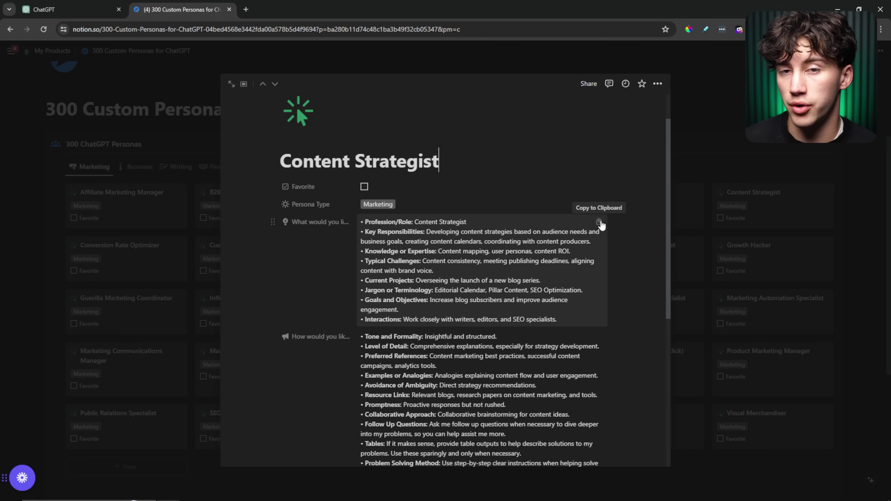
click(600, 224)
click(104, 9)
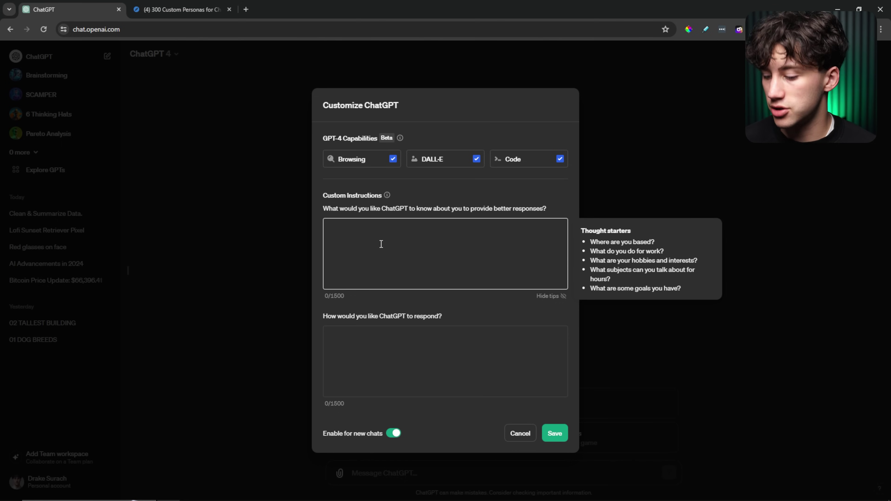
key(ctrl+v)
Review the pasted persona text, including the profession, key responsibilities, knowledge, challenges and current projects
scroll(421, 252, up, 5)
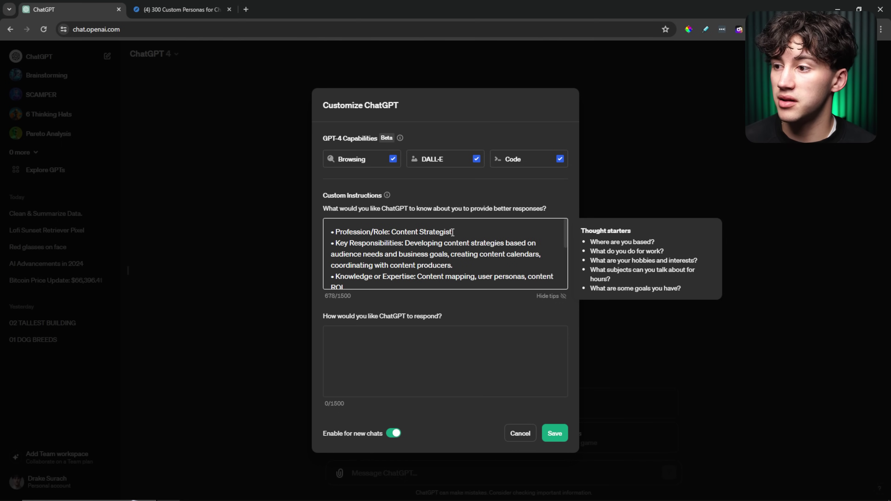
drag(452, 232, 334, 232)
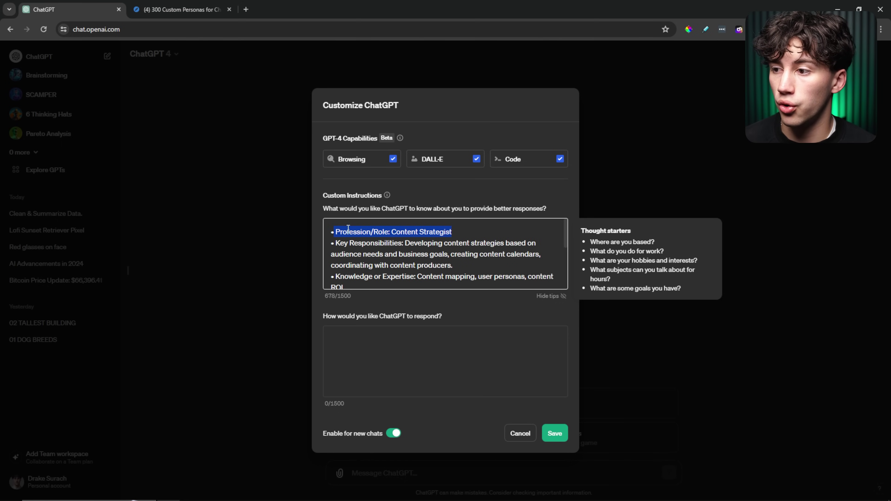
click(474, 232)
drag(405, 243, 332, 236)
click(407, 243)
scroll(408, 243, down, 4)
drag(410, 269, 355, 269)
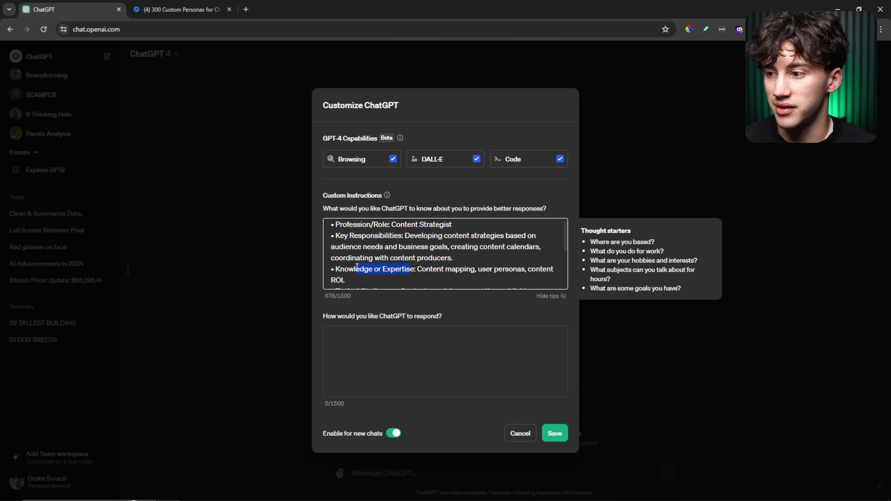
scroll(404, 250, down, 3)
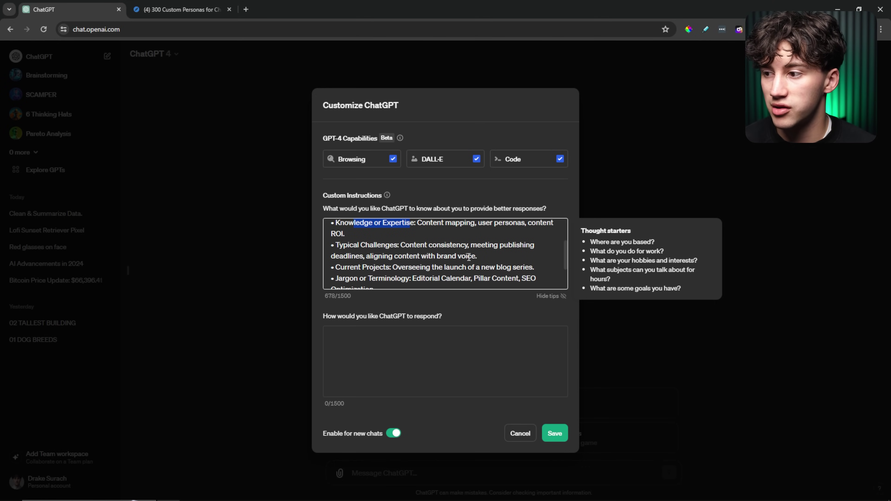
scroll(469, 257, up, 3)
click(459, 230)
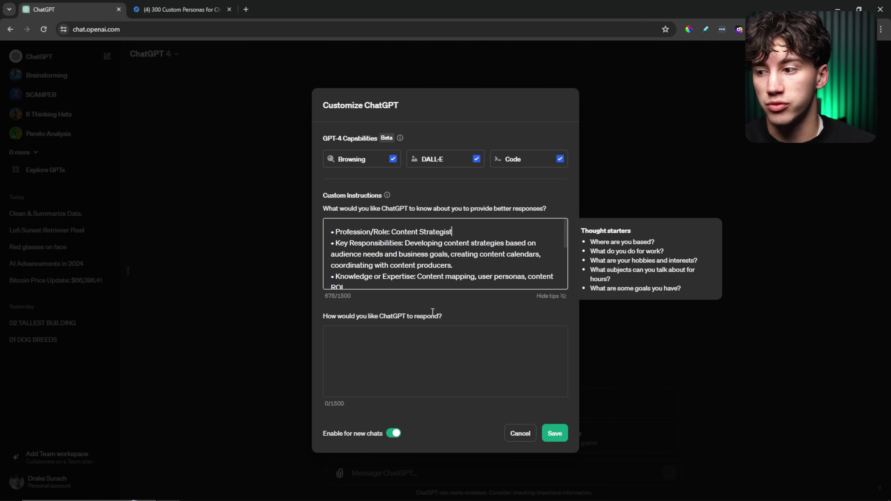
Copy the Content Strategist's response preferences from Notion into ChatGPT's custom instruction about how it should respond
click(447, 310)
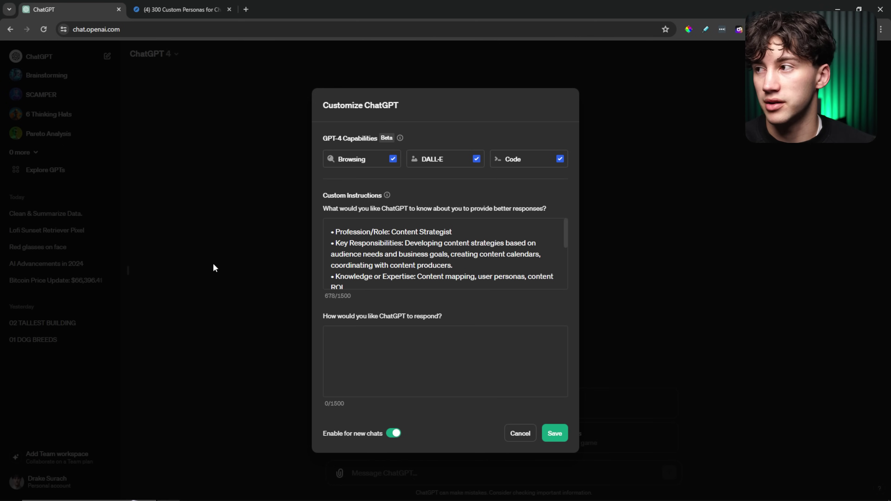
click(179, 9)
scroll(498, 279, down, 4)
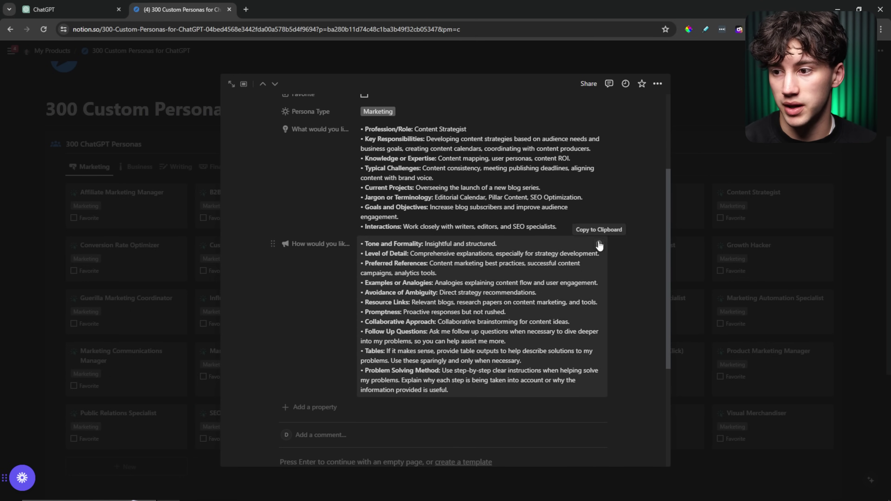
click(599, 245)
click(84, 8)
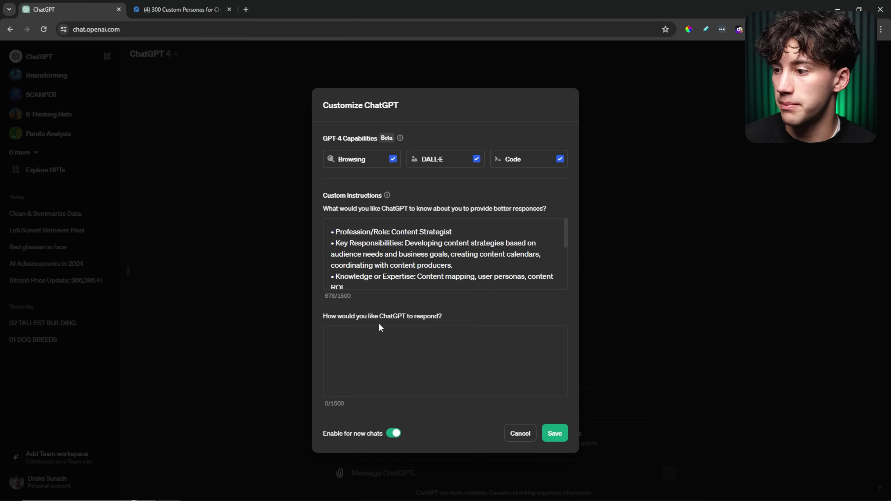
click(373, 340)
key(ctrl+v)
scroll(425, 352, up, 5)
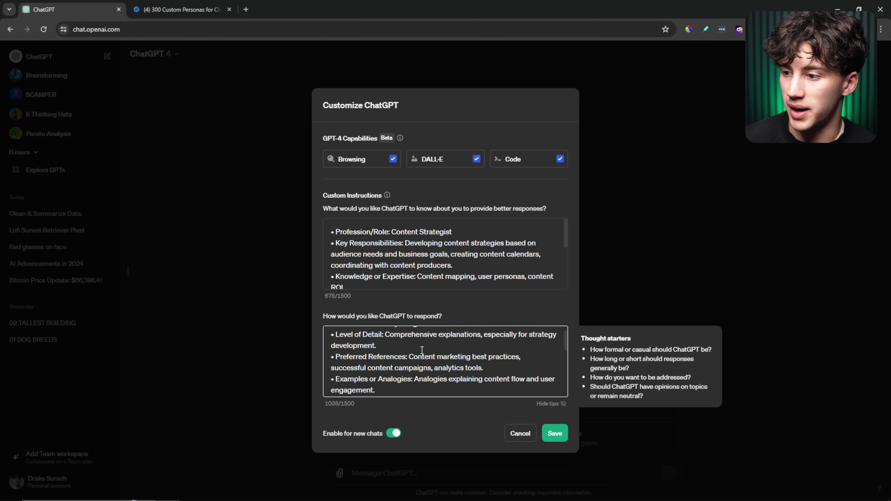
Check the level-of-detail and profession lines of the pasted persona, save the custom instructions and collapse the chat history sidebar
drag(496, 351, 415, 348)
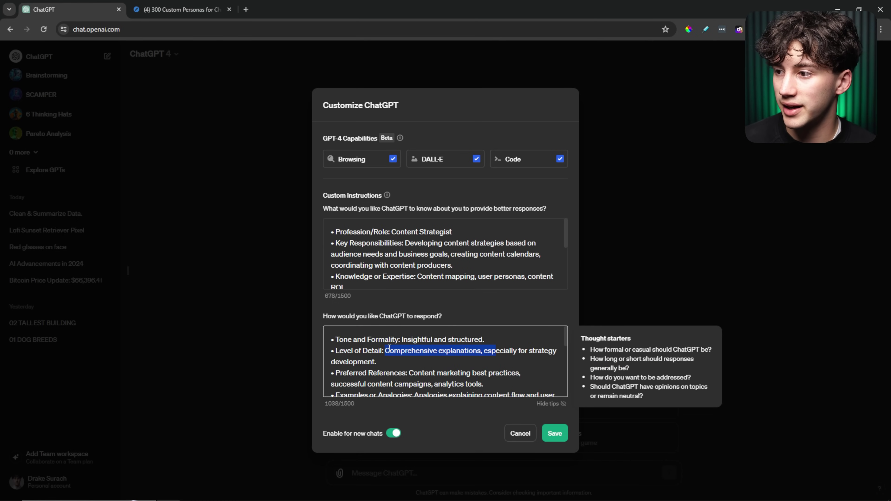
drag(460, 231, 340, 240)
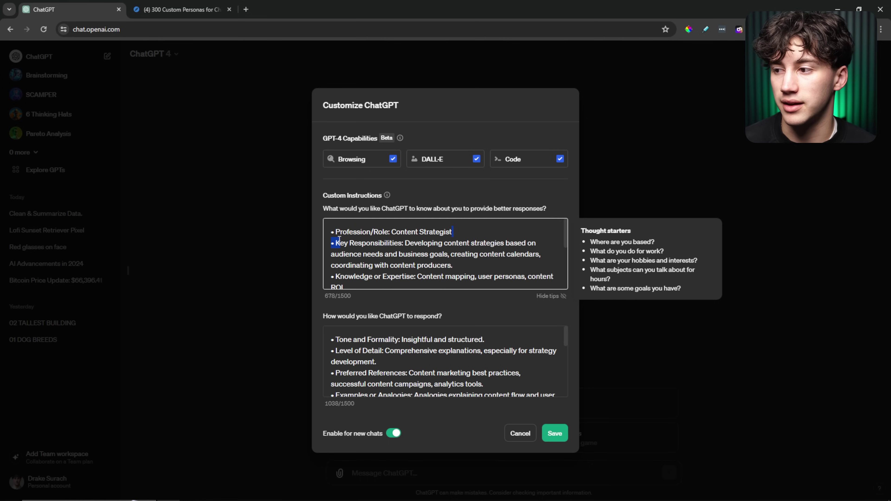
click(554, 435)
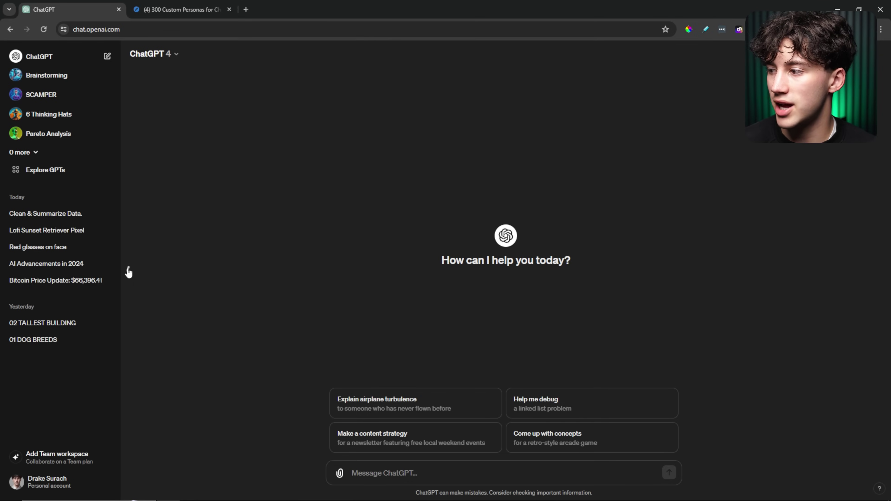
click(128, 272)
click(338, 475)
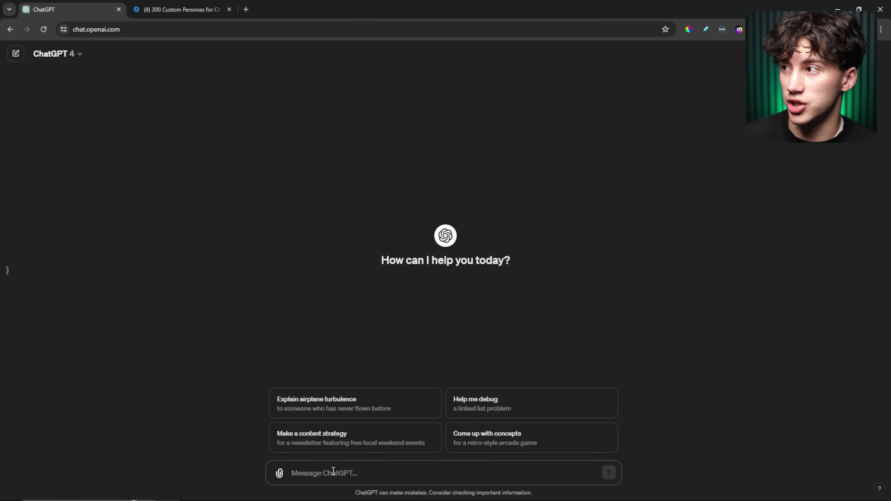
Switch to Notion, close the Content Strategist persona and view the overview of the 300 custom personas
click(197, 10)
click(847, 241)
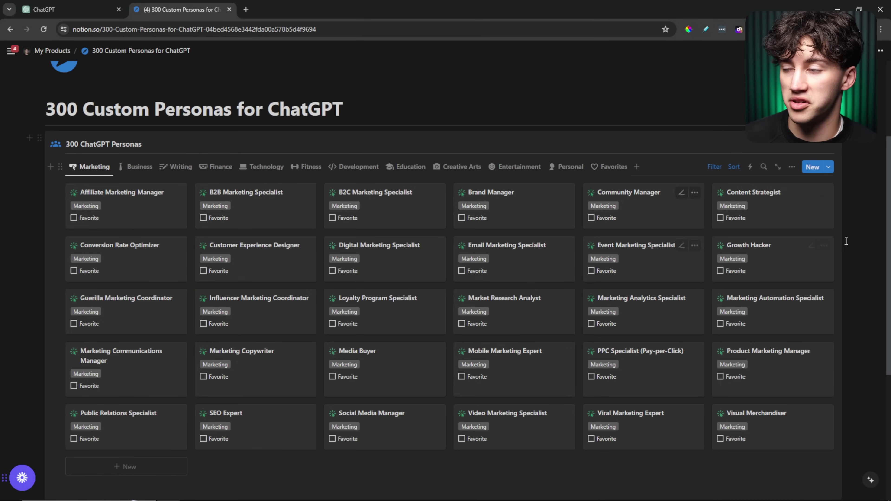
scroll(818, 244, up, 4)
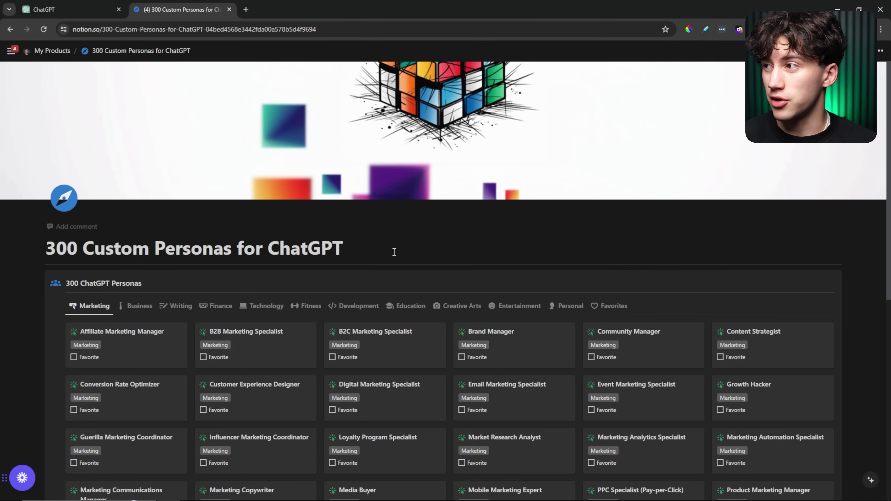
Return to ChatGPT, reopen the customization settings to view the saved persona, and close them without changes
click(65, 5)
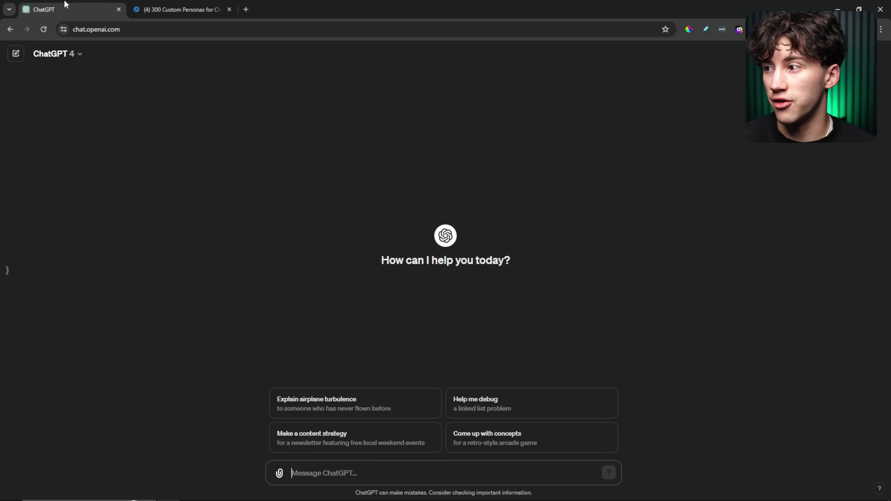
click(7, 273)
click(38, 481)
click(72, 413)
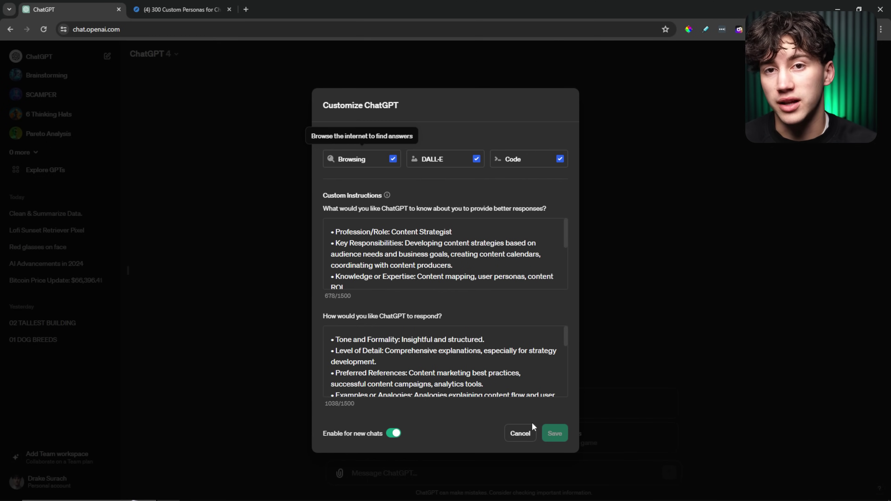
click(527, 433)
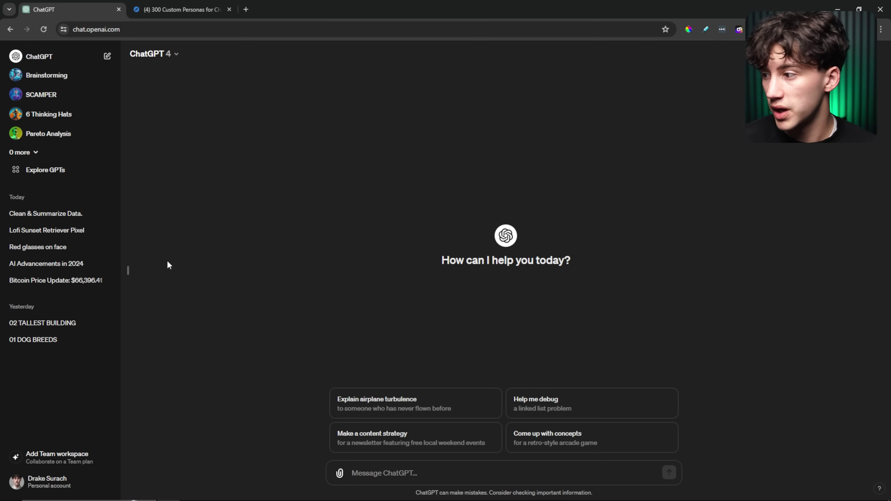
click(129, 270)
Ask ChatGPT: "Create me a content calendar for my YouTube channel in order to gain 1,500 subscribers this year. I am in the artificial intelligence niche."
click(361, 474)
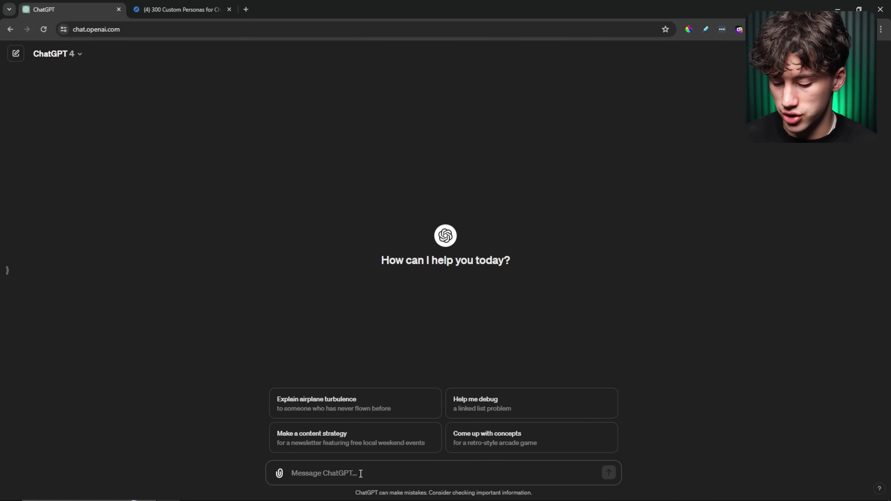
key(F11)
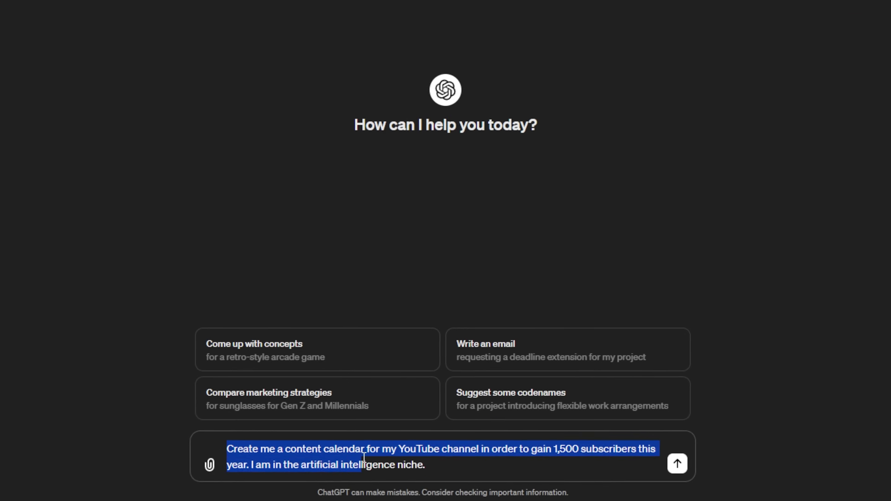
drag(291, 463, 514, 458)
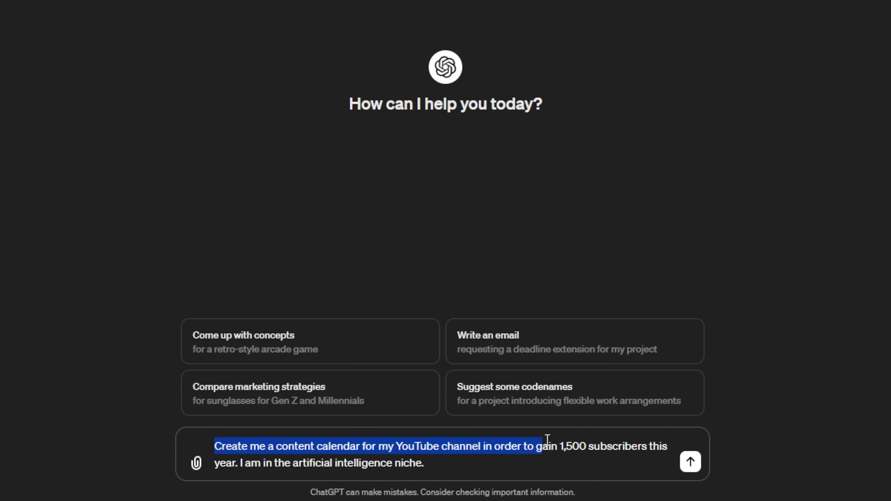
click(563, 446)
drag(584, 450, 649, 450)
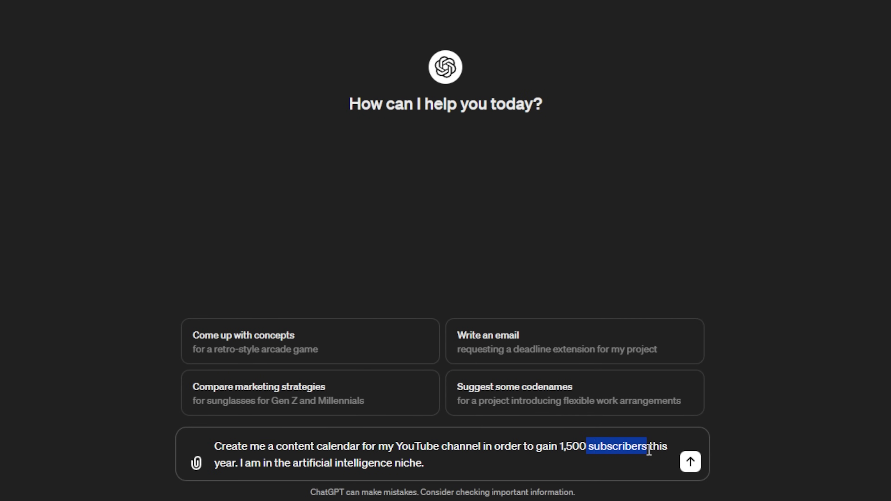
drag(226, 464, 441, 462)
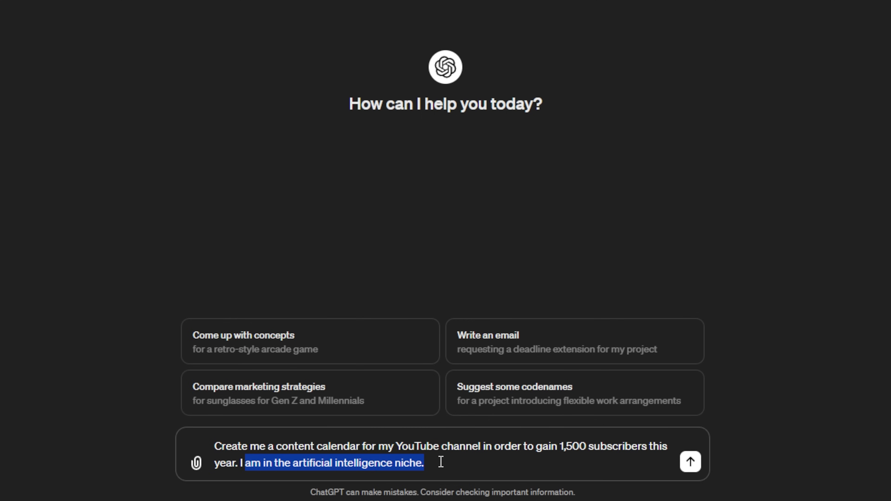
click(460, 468)
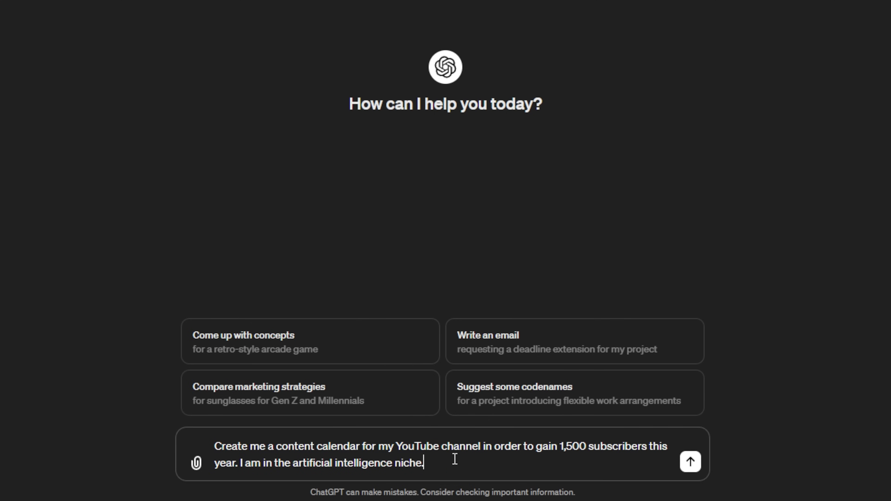
click(692, 463)
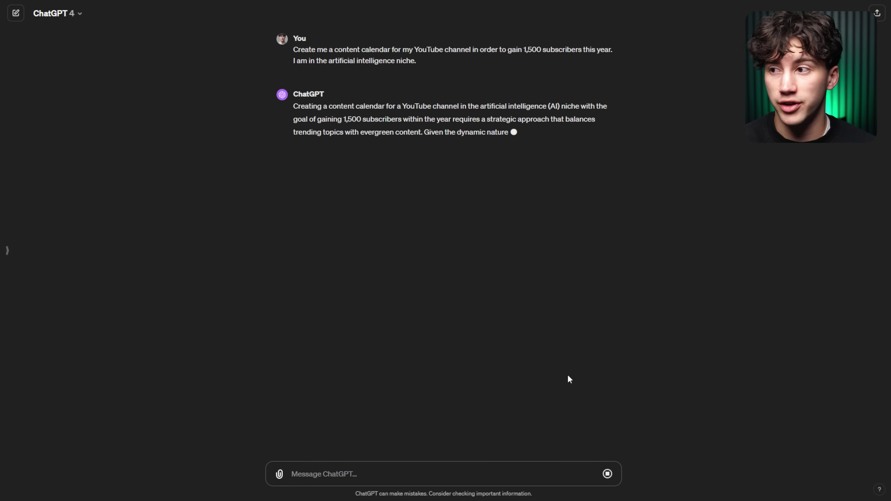
Check the active custom instructions in the customization settings while the answer generates, and close them without changes
click(7, 250)
click(39, 481)
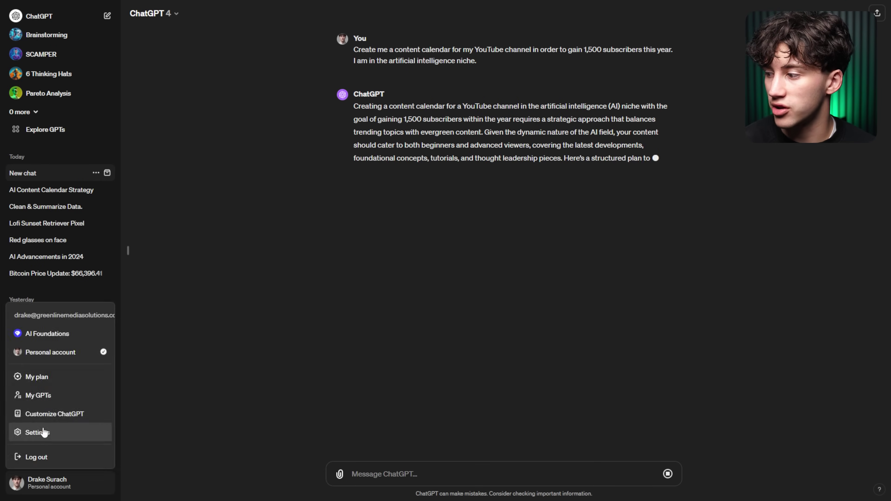
click(42, 413)
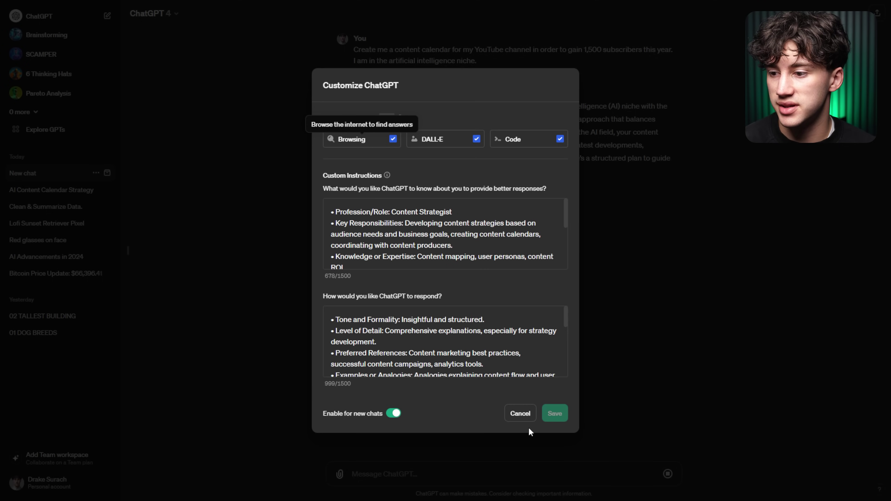
click(523, 414)
click(129, 250)
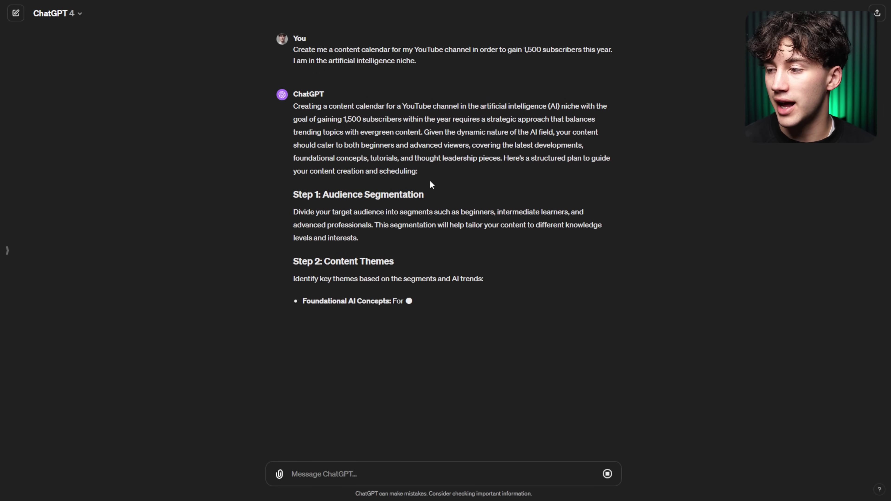
Examine the generated plan, including audience segmentation, content themes and types, the sample content calendar table, promotion and monitoring
drag(291, 201, 435, 195)
click(435, 195)
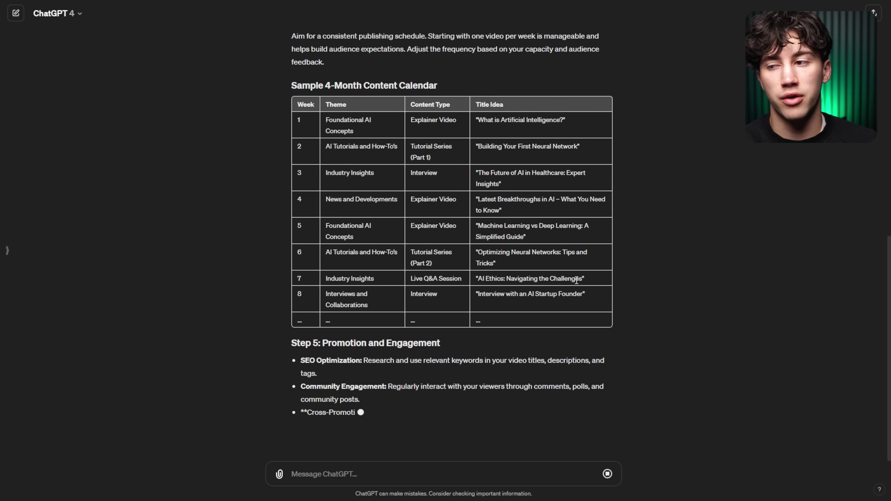
scroll(577, 283, up, 4)
scroll(583, 285, up, 1)
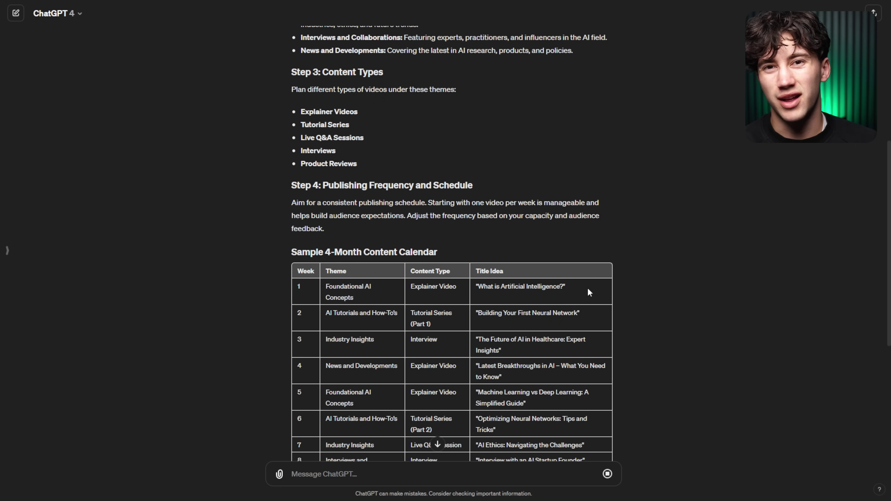
scroll(586, 291, down, 9)
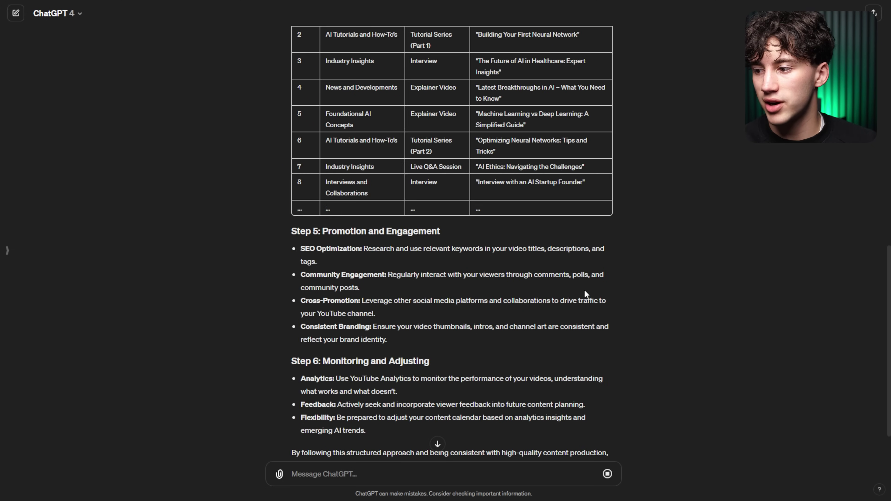
scroll(585, 292, up, 15)
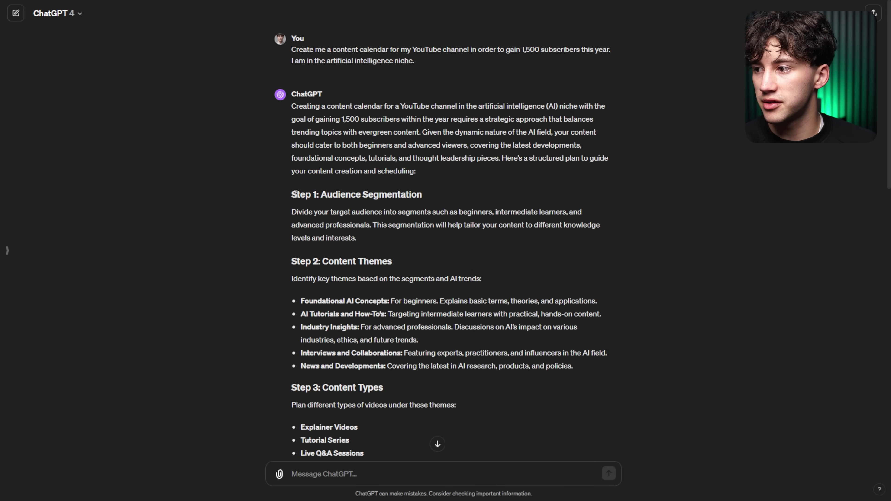
drag(292, 106, 373, 203)
scroll(385, 201, down, 2)
scroll(413, 261, down, 2)
click(410, 262)
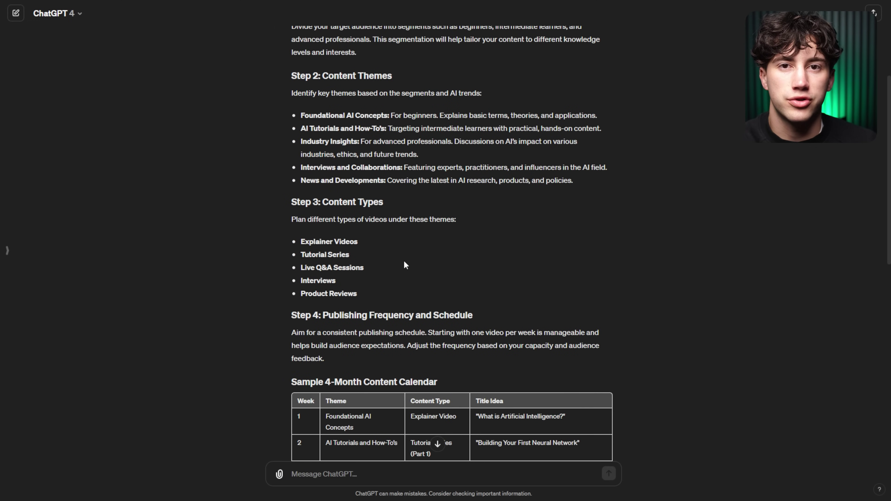
scroll(404, 261, down, 5)
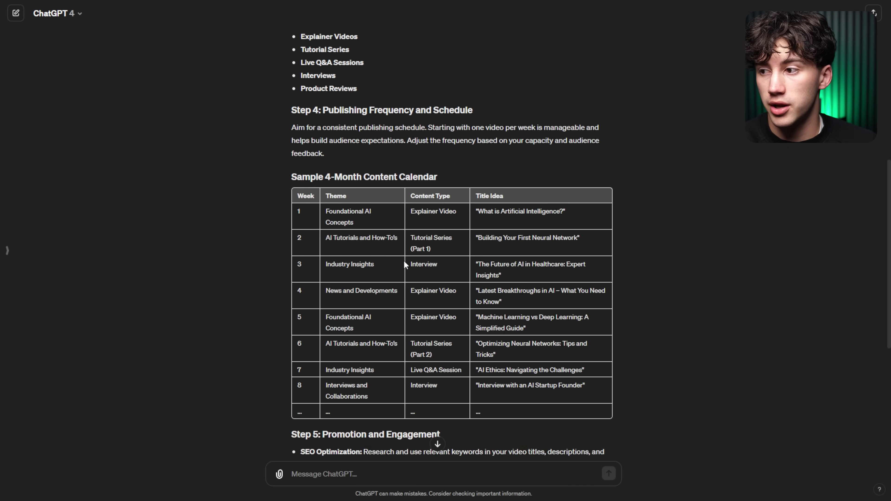
scroll(404, 261, down, 2)
drag(293, 105, 444, 108)
click(452, 104)
scroll(490, 358, up, 7)
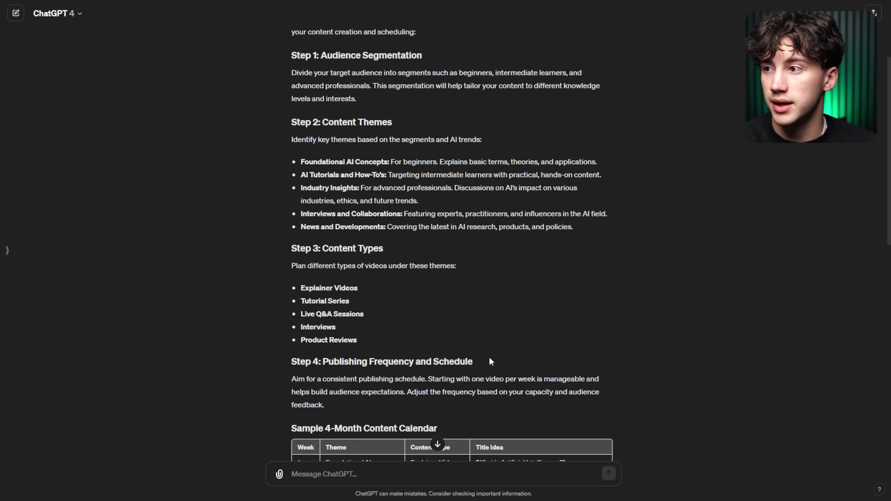
scroll(491, 361, up, 4)
Copy the YouTube content calendar prompt from this conversation into the message field of a new chat
drag(389, 63, 298, 52)
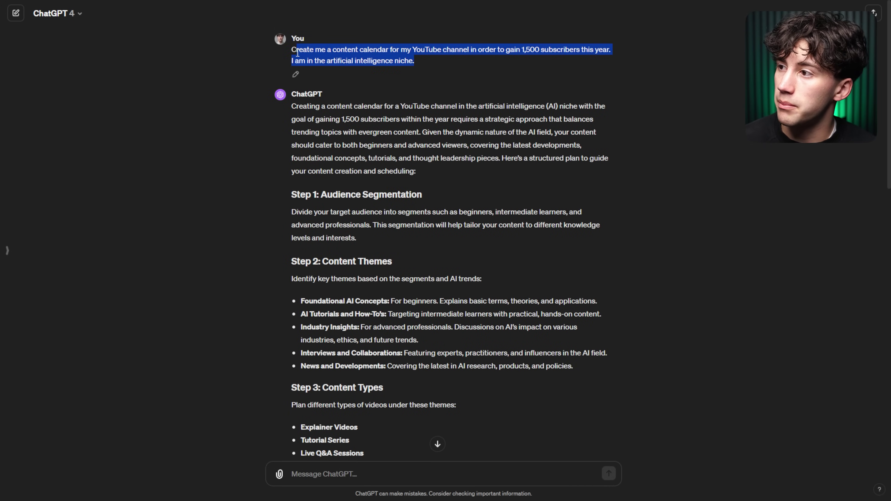
click(16, 13)
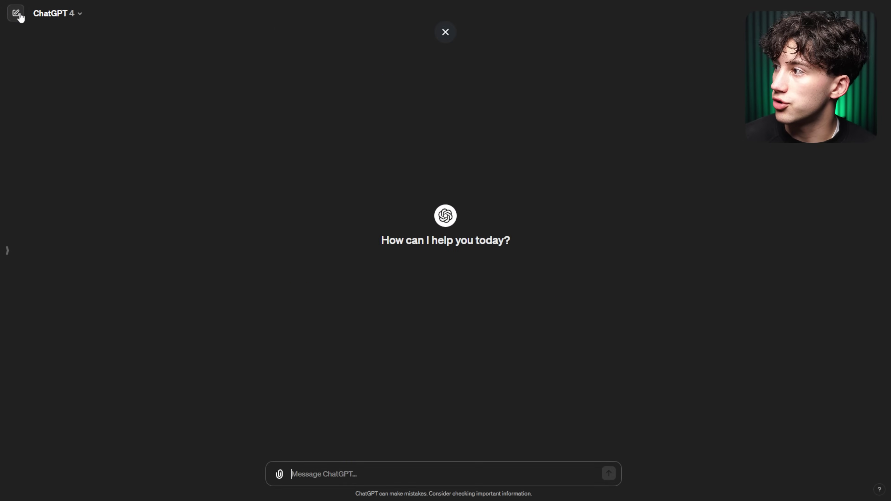
click(332, 473)
text(Create me a content calendar for my YouTube channel in order to gain 1,500 subscribers this year. I am in the artificial intelligence niche.)
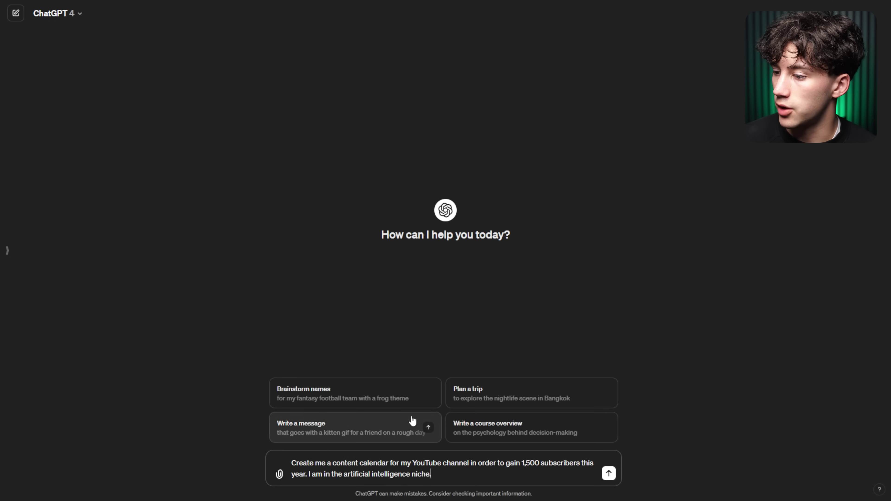
Disable custom instructions for new chats in the customization settings and save the change
click(6, 251)
click(82, 483)
click(74, 415)
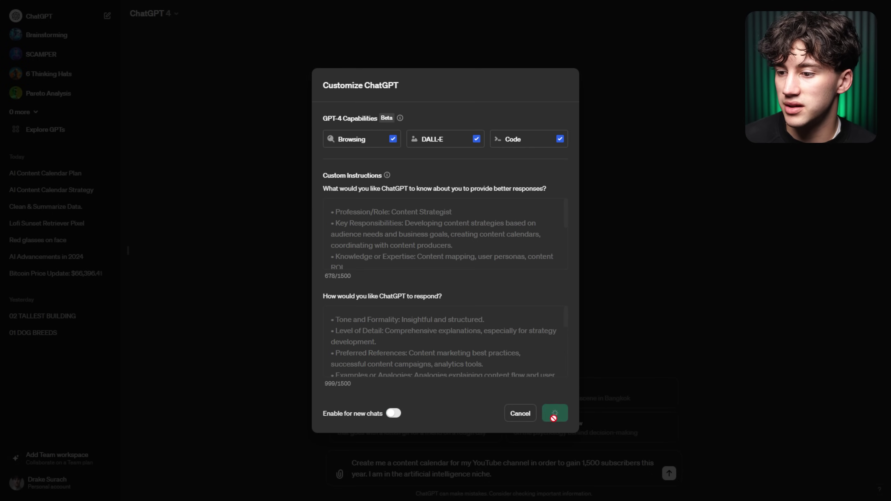
click(554, 414)
click(128, 251)
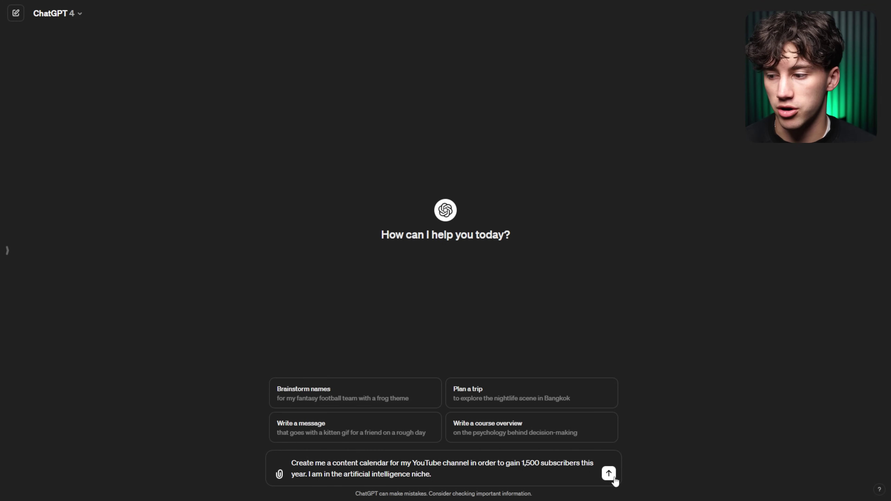
Send the YouTube content calendar prompt and review the generated outline, from monthly themes and weekly posting schedule to tips for growth
click(609, 478)
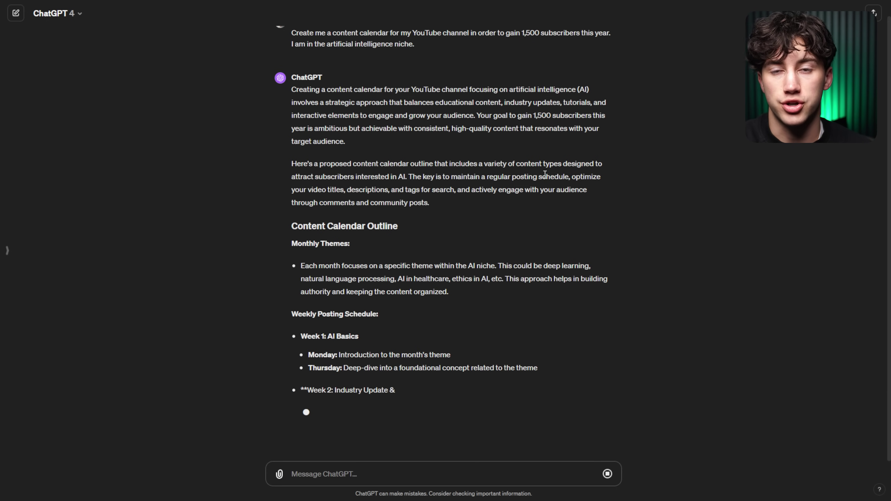
scroll(561, 181, down, 1)
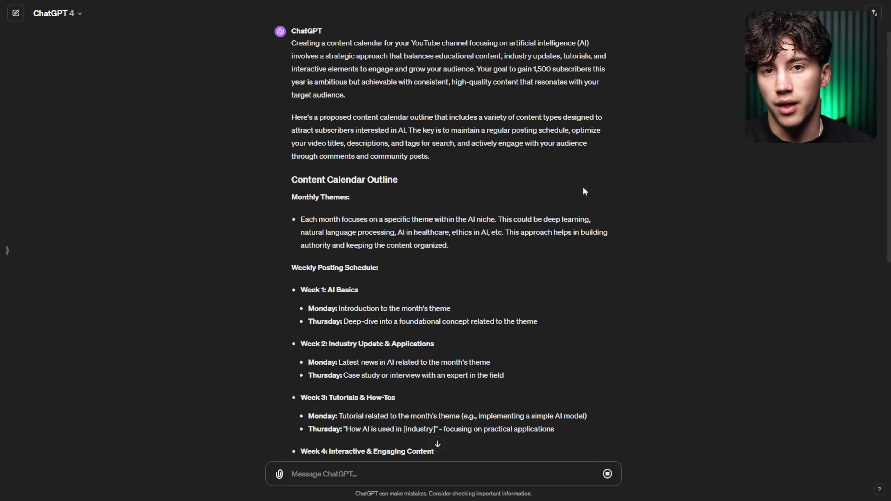
scroll(570, 186, up, 1)
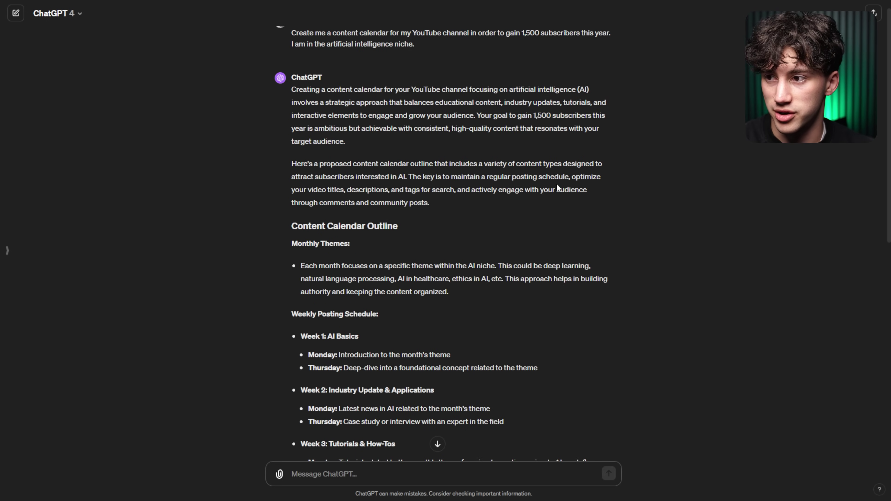
scroll(556, 187, down, 10)
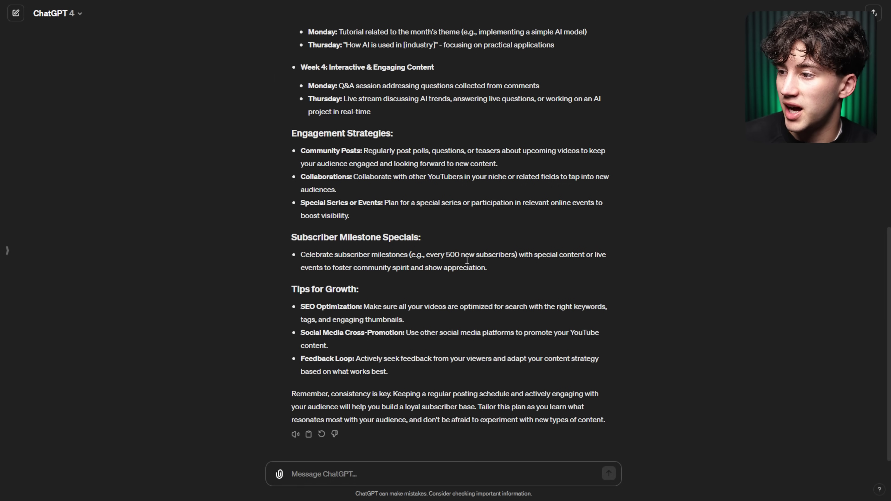
scroll(467, 260, up, 12)
scroll(533, 202, down, 10)
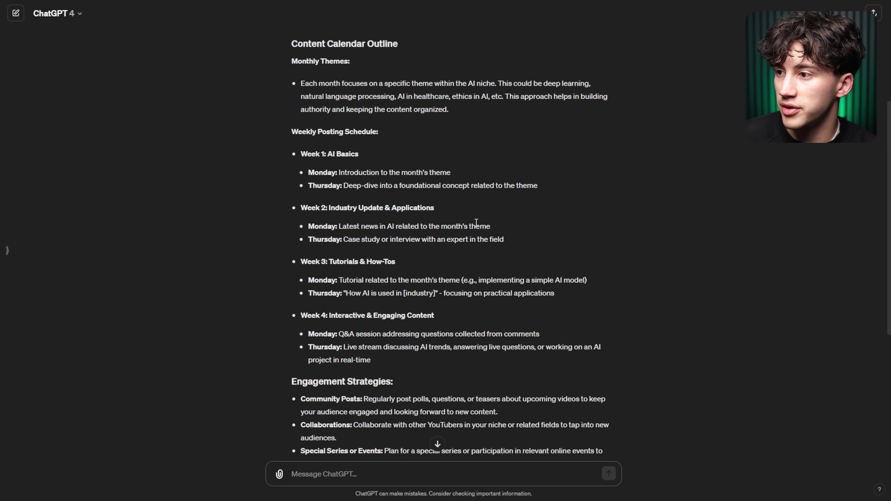
Reopen the earlier AI Content Calendar Plan conversation for comparison and review its step-by-step structure from Step 1: Audience Segmentation
click(2, 262)
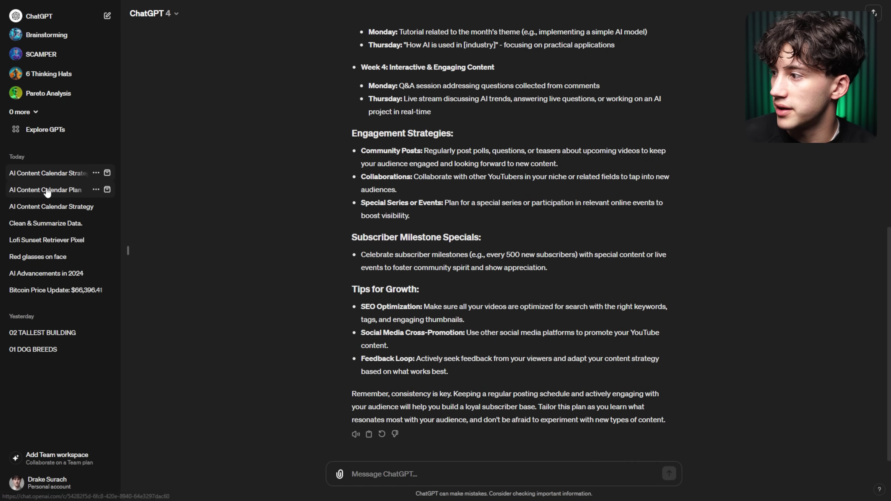
click(18, 194)
click(129, 251)
scroll(366, 378, up, 6)
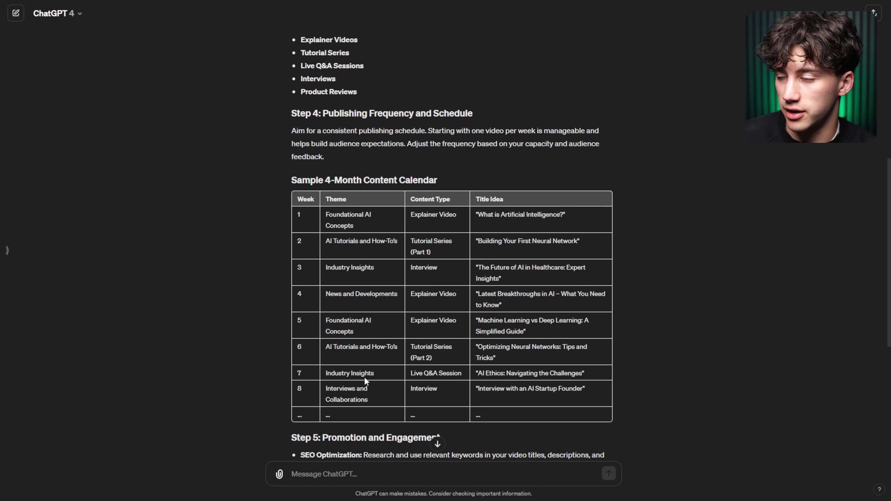
scroll(364, 377, up, 10)
drag(292, 195, 321, 199)
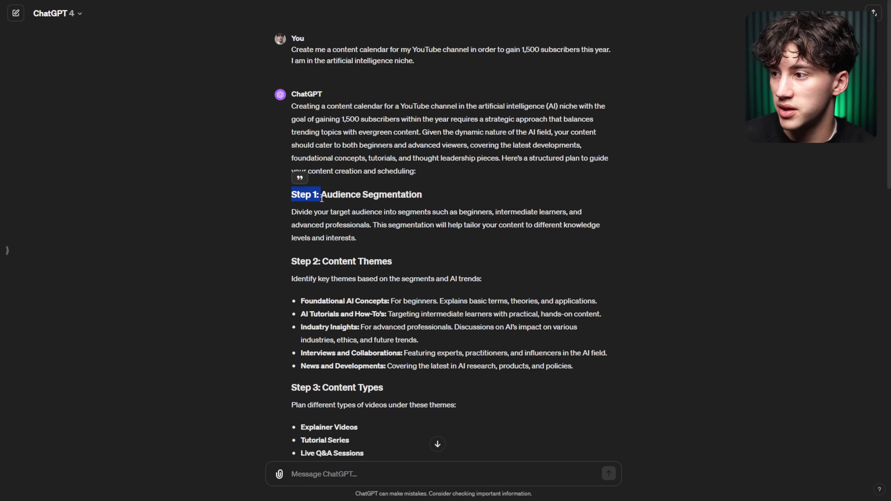
click(404, 369)
Examine the Sample 4-Month Content Calendar table, including its week, theme, content type and title idea columns
scroll(404, 369, down, 8)
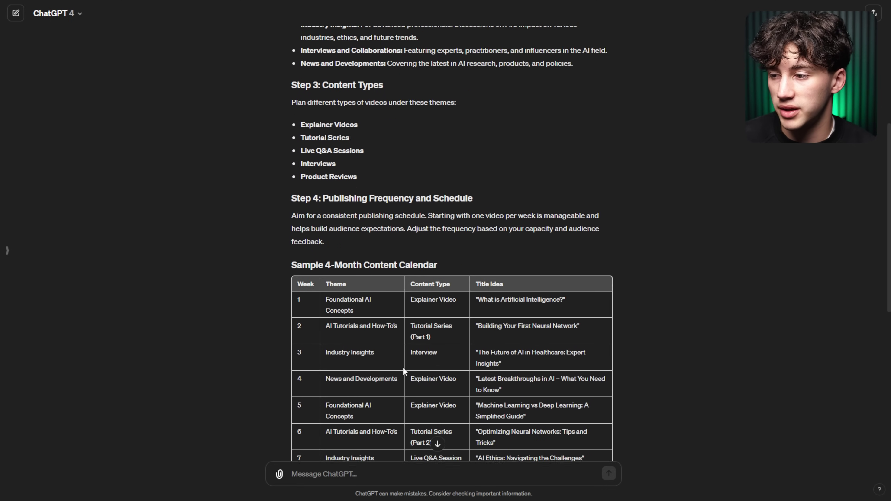
scroll(402, 367, down, 1)
scroll(402, 365, down, 2)
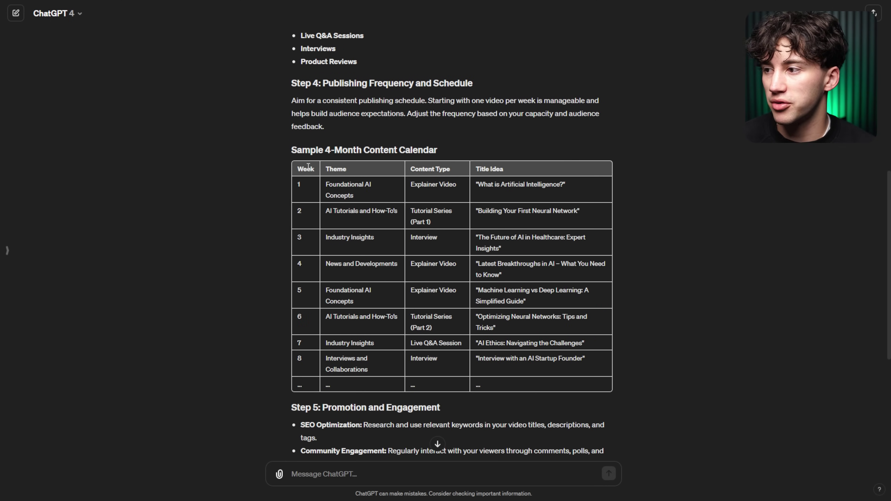
drag(292, 171, 621, 323)
click(669, 338)
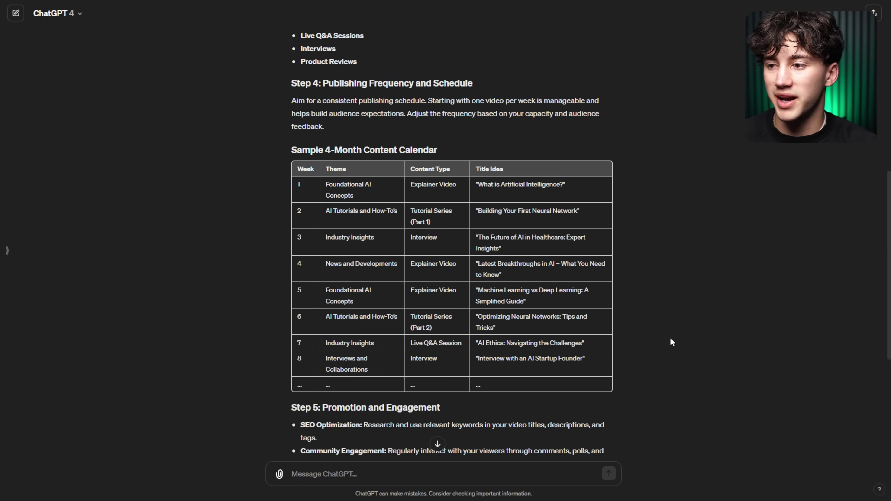